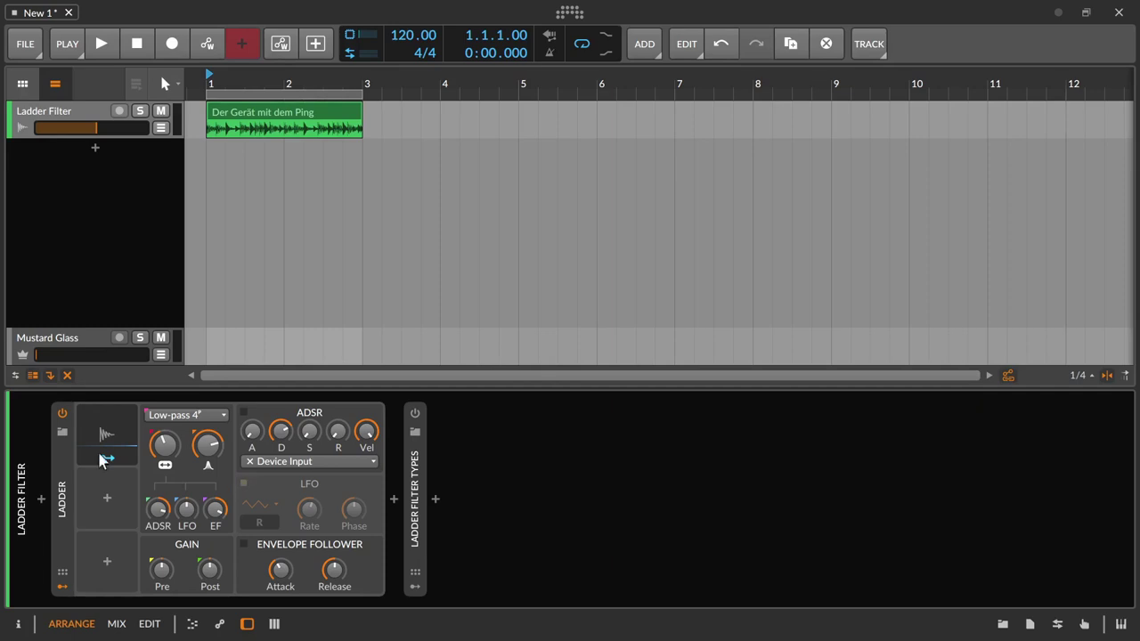
Enable and expand the Ladder Filter Types device, and examine the available filter modes of the Ladder device.
left_click(191, 413)
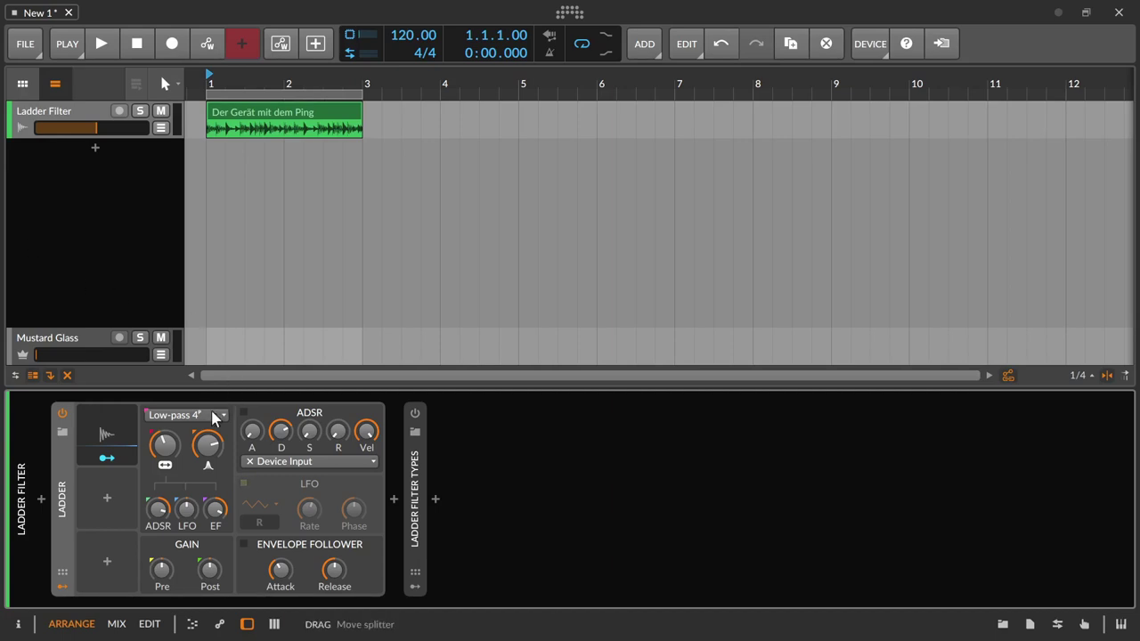
left_click(419, 463)
double_click(419, 471)
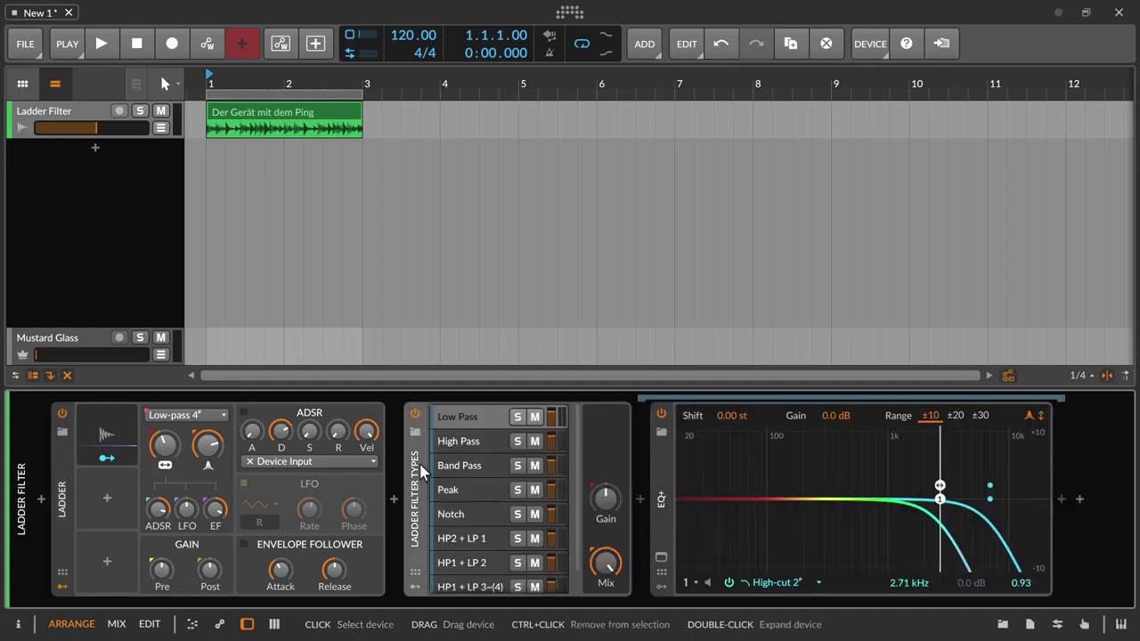
left_click(177, 418)
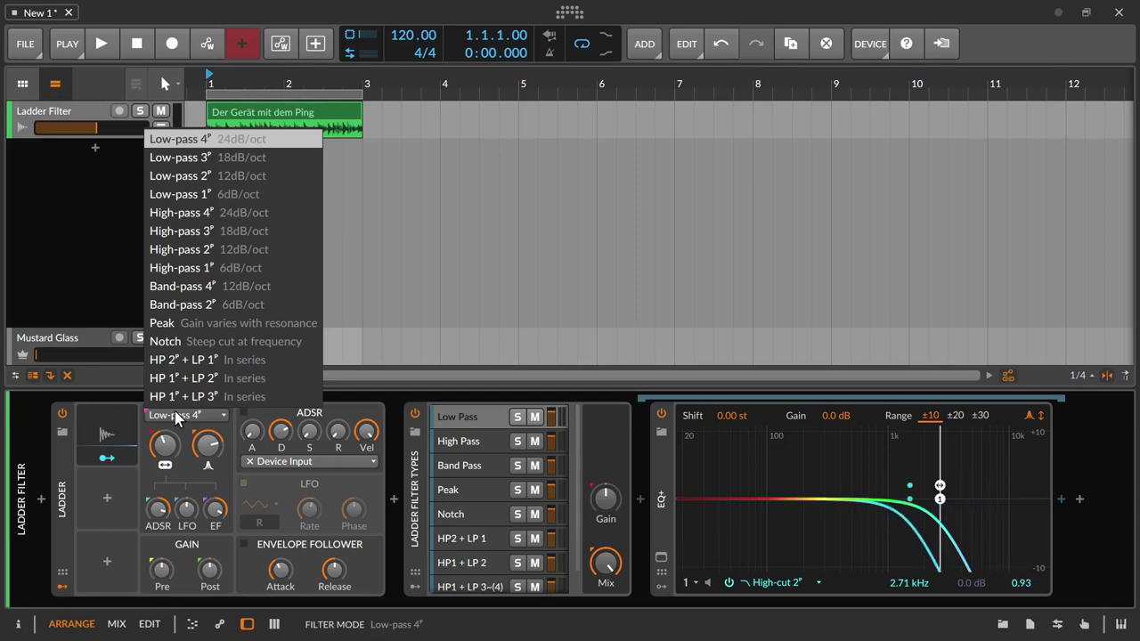
View the EQ+ curves of the High Pass and Band Pass layers in the Ladder Filter Types device.
left_click(471, 446)
left_click(472, 445)
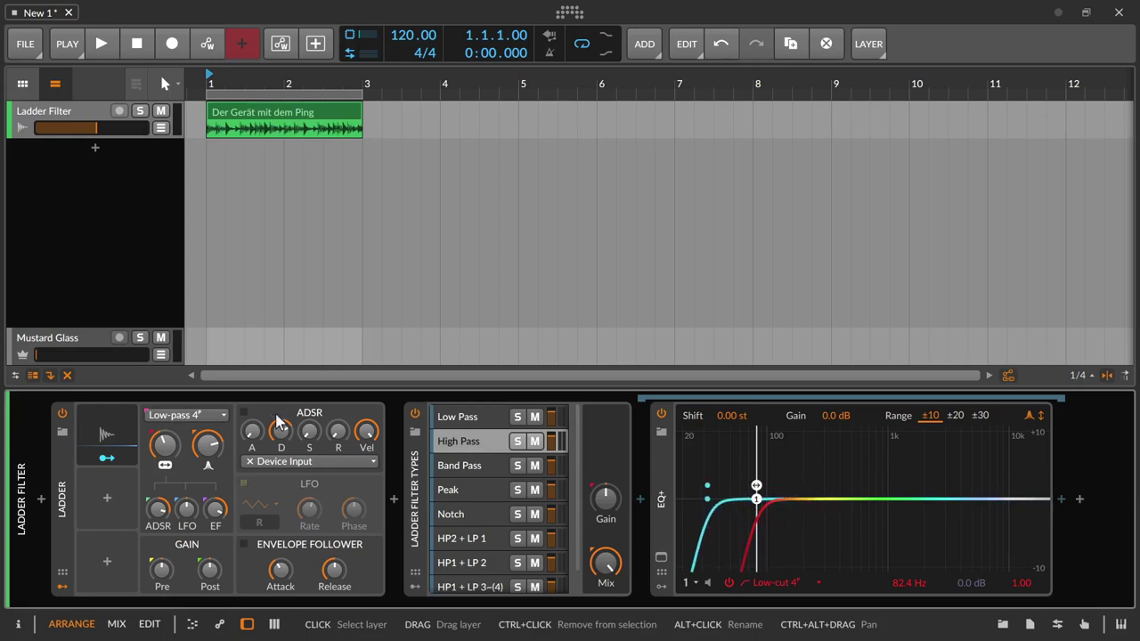
left_click(206, 416)
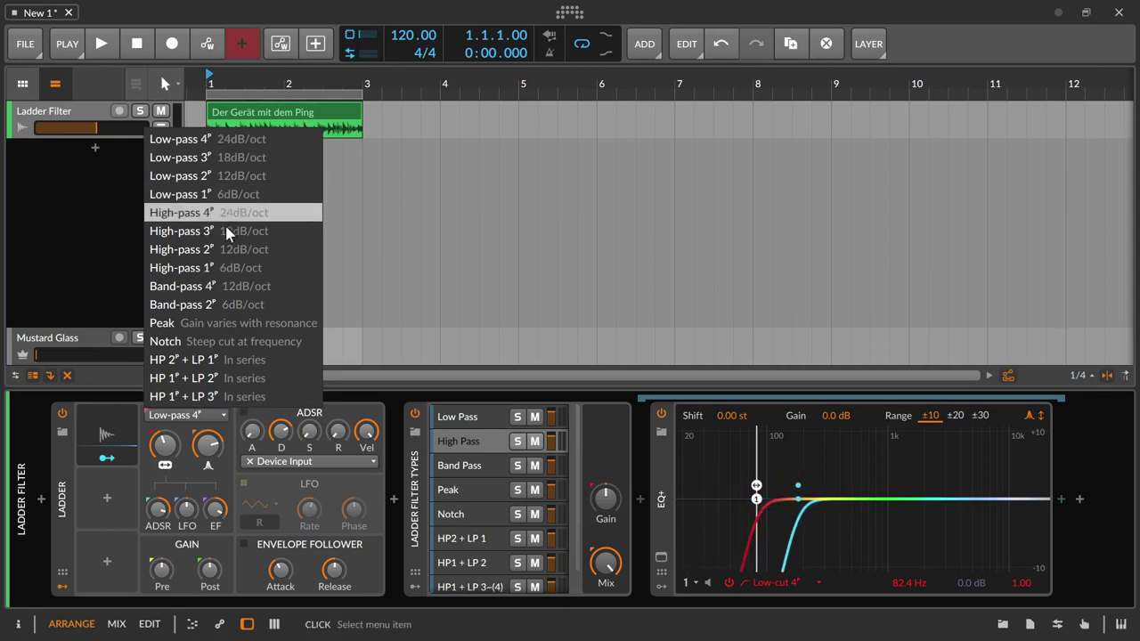
left_click(500, 481)
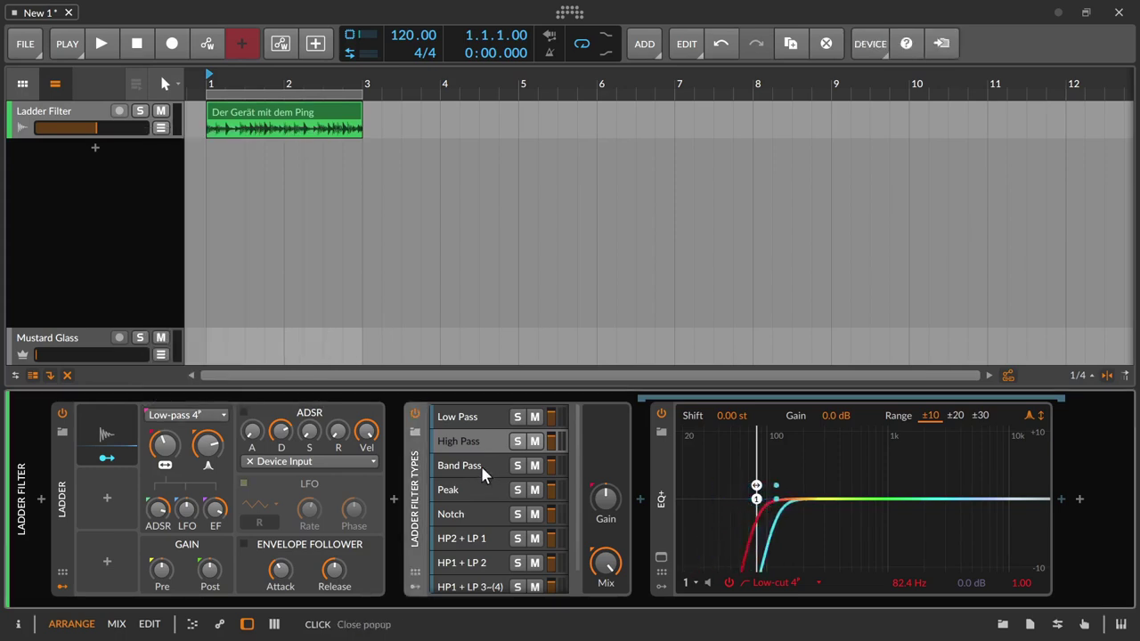
left_click(481, 470)
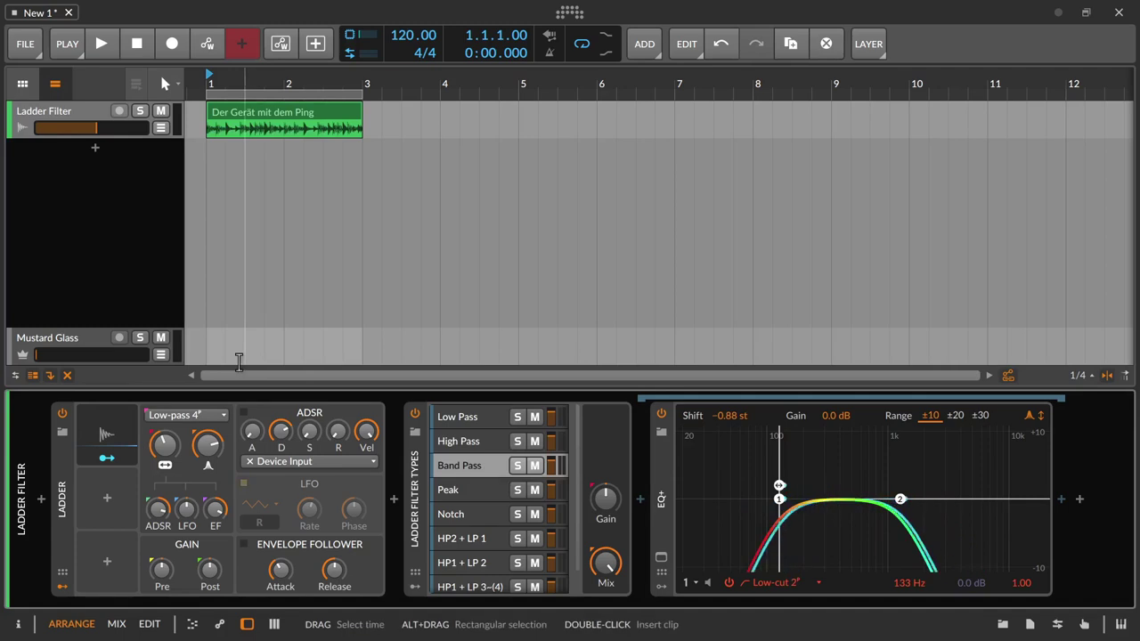
Set the Ladder filter mode to Peak and show the EQ+ curve of the Peak layer.
left_click(219, 417)
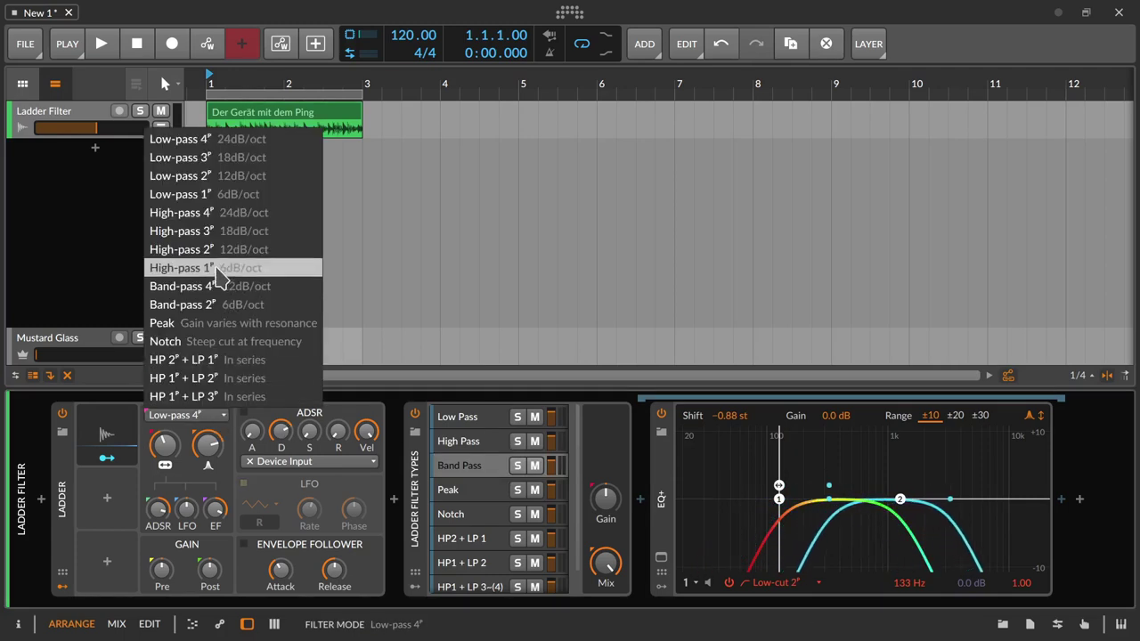
left_click(203, 322)
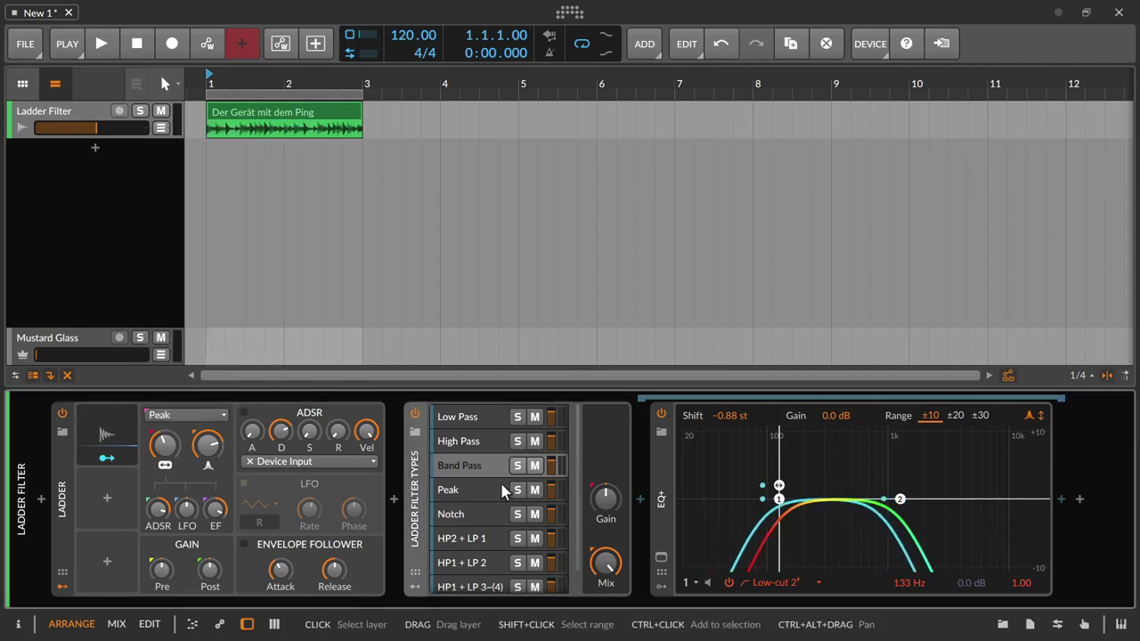
left_click(476, 489)
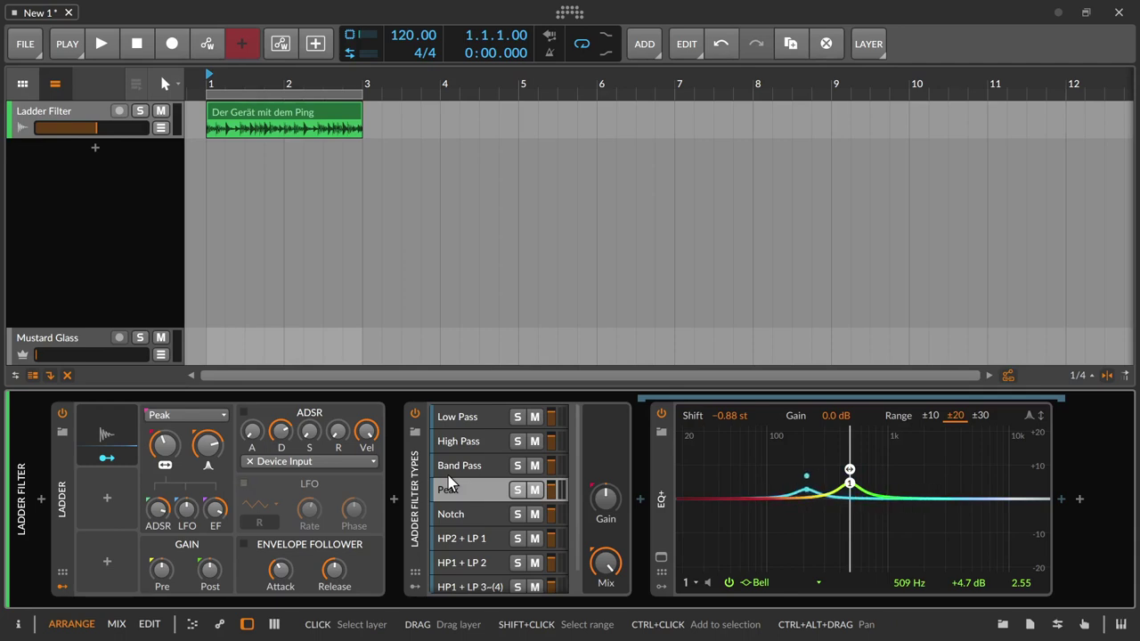
Set the Ladder filter mode to Notch and show the EQ+ curve of the Notch layer.
left_click(214, 422)
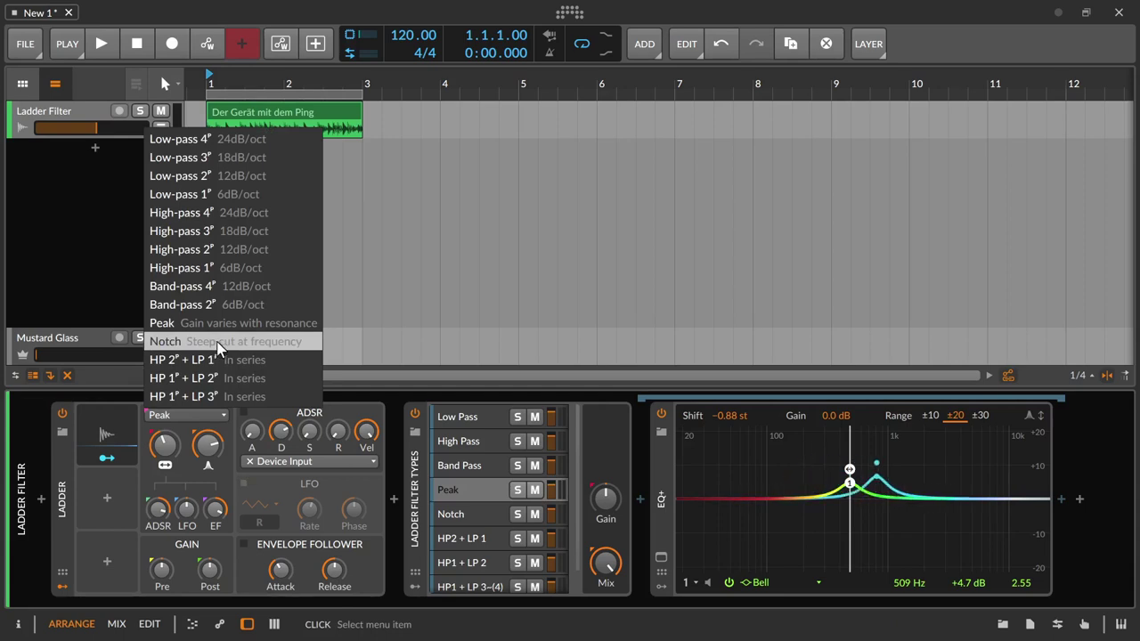
left_click(217, 342)
left_click(470, 519)
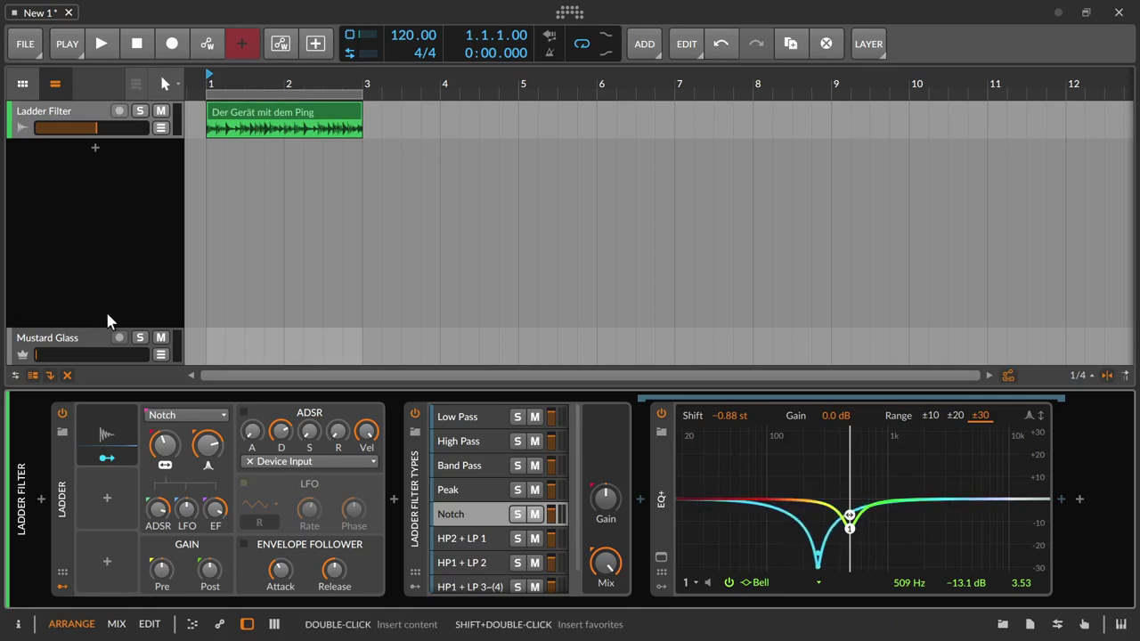
Set the Ladder filter mode to HP 2 + LP 1 and view the EQ+ curves of the three combined HP + LP layers.
left_click(182, 415)
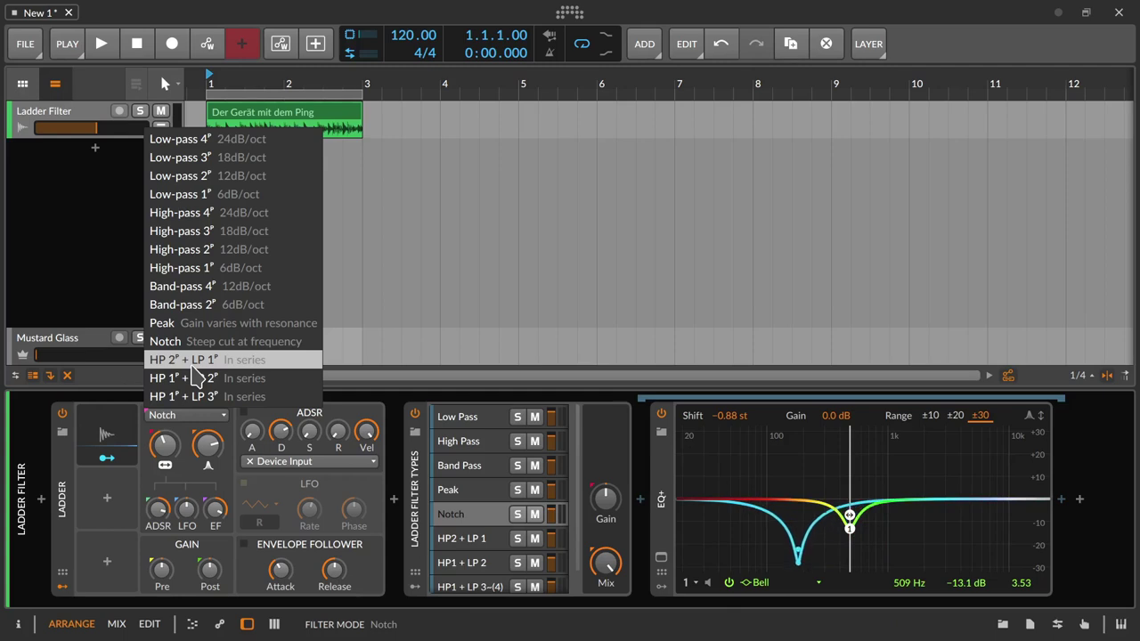
left_click(497, 537)
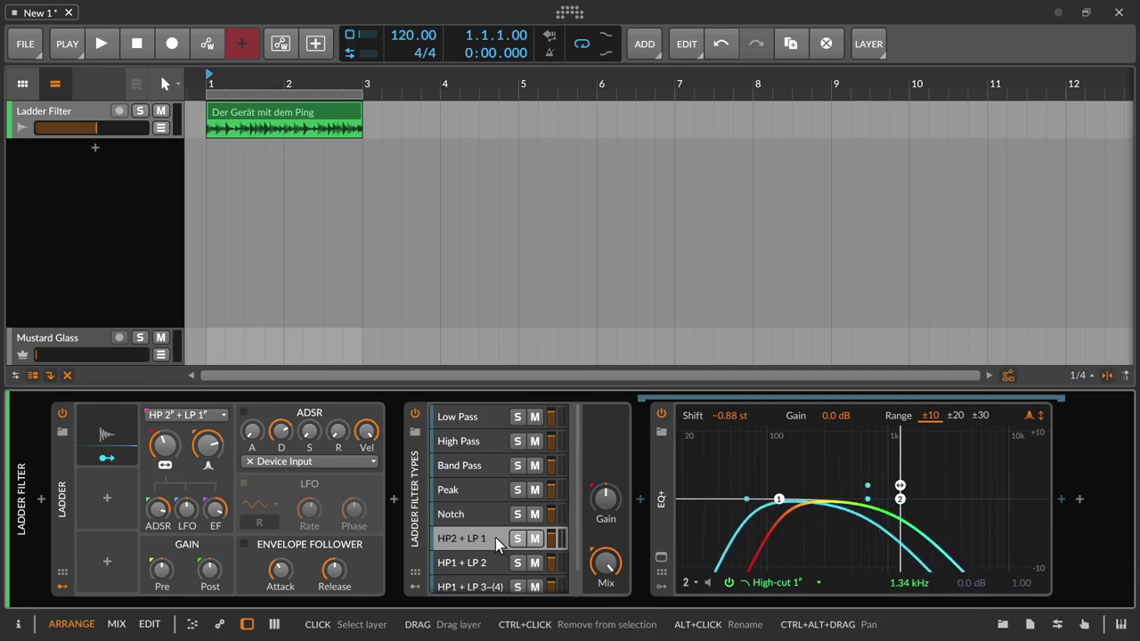
left_click(488, 563)
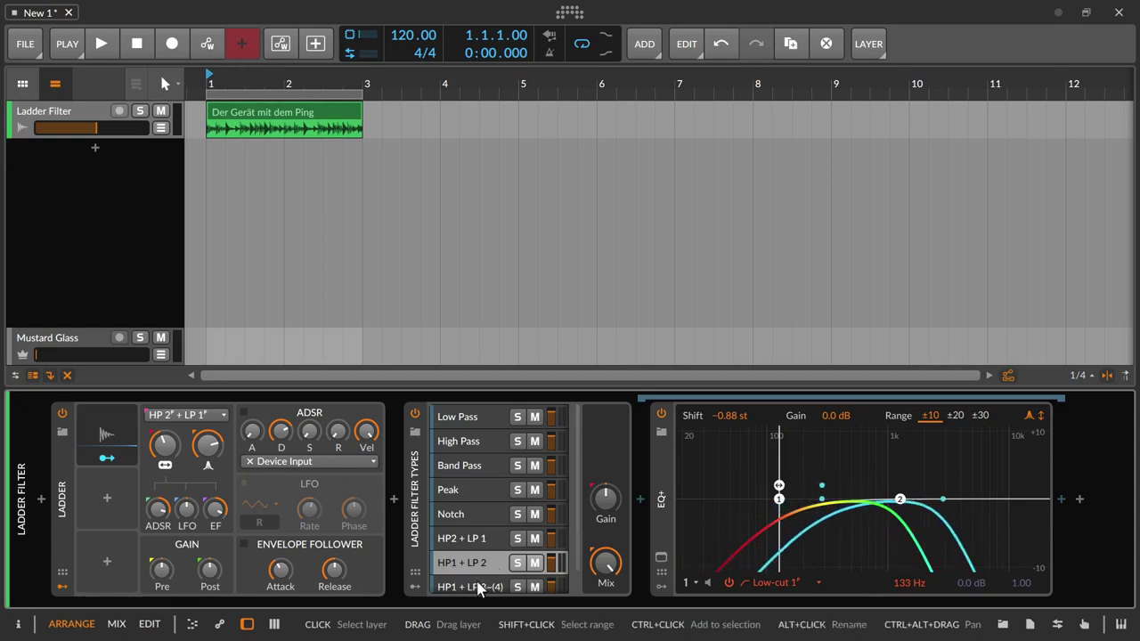
left_click(479, 587)
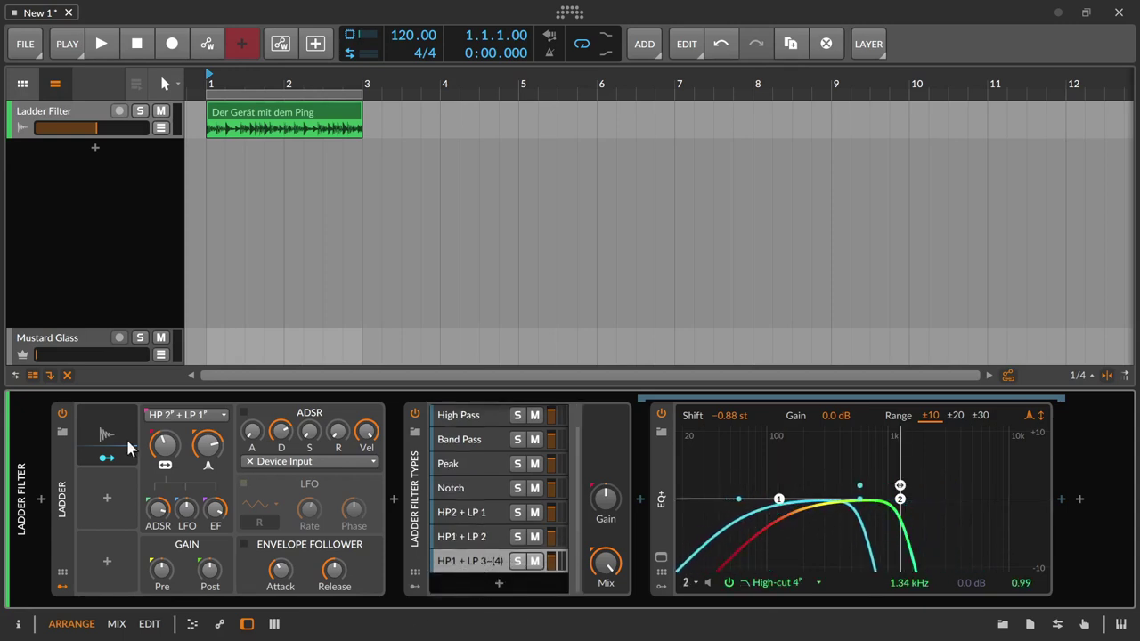
Set the Ladder filter mode to HP 1 + LP 3.
left_click(171, 416)
left_click(194, 399)
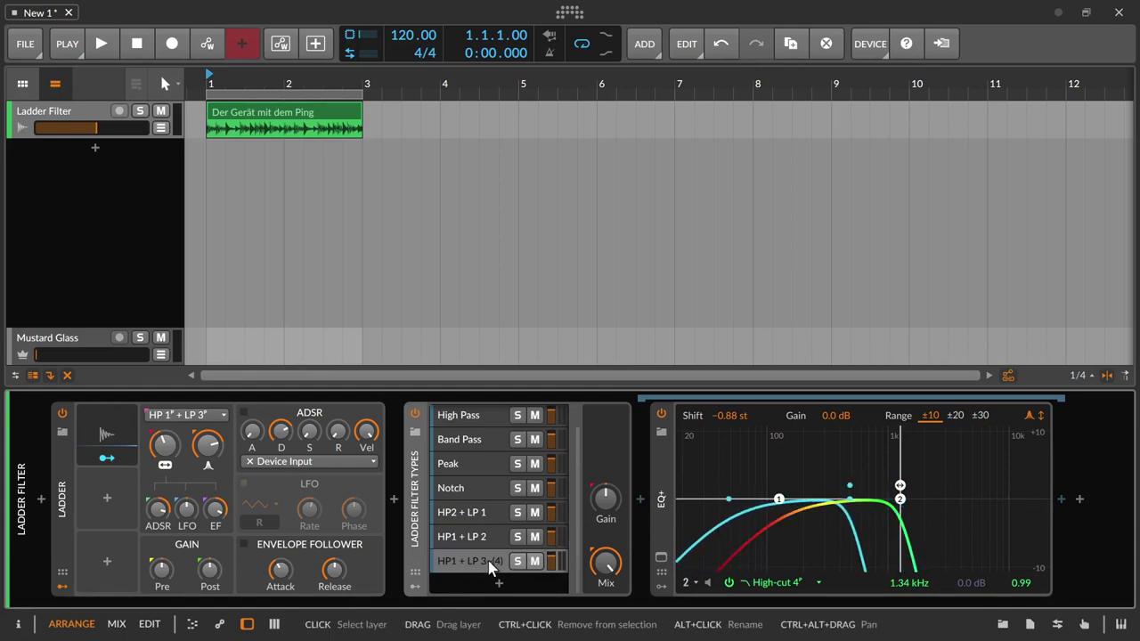
left_click(187, 415)
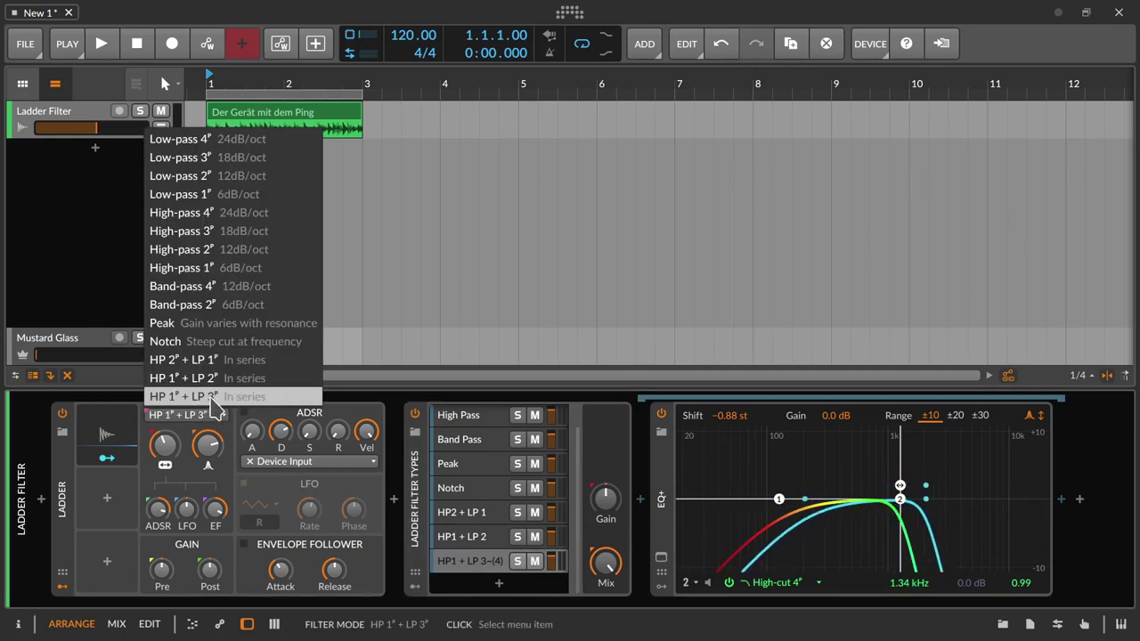
left_click(215, 396)
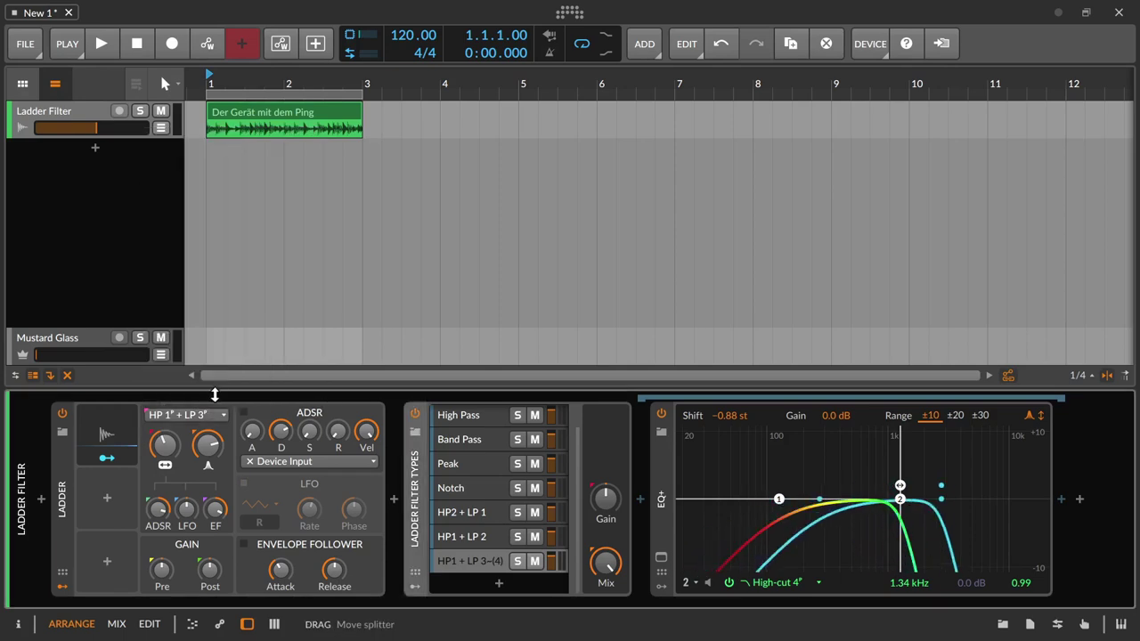
Deactivate the Ladder Filter Types device and collapse it.
left_click(415, 414)
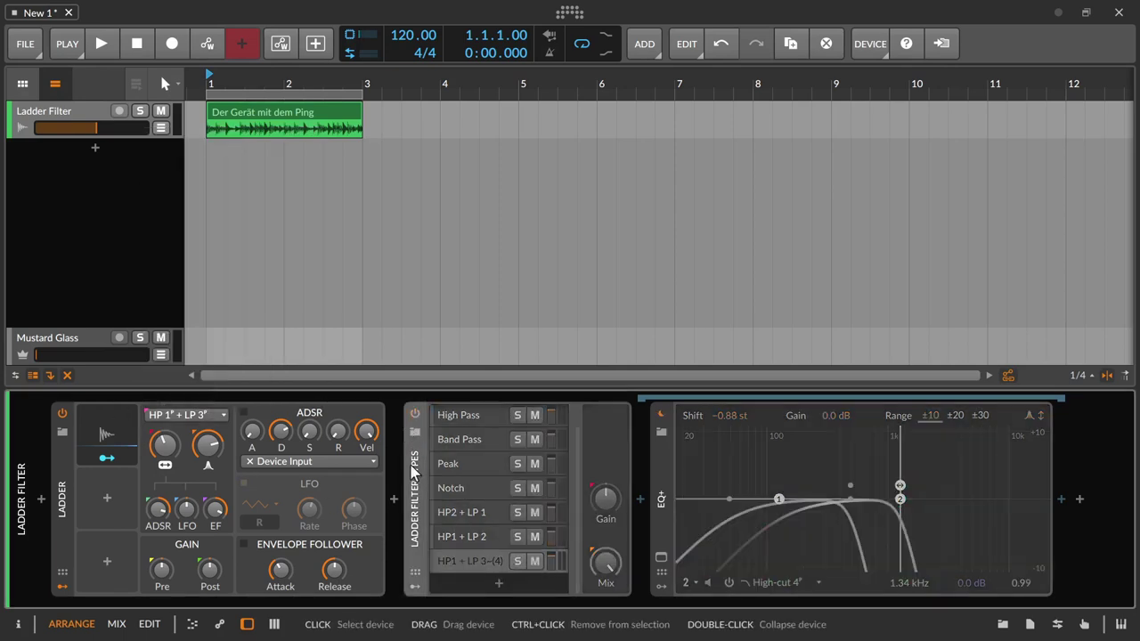
double_click(415, 468)
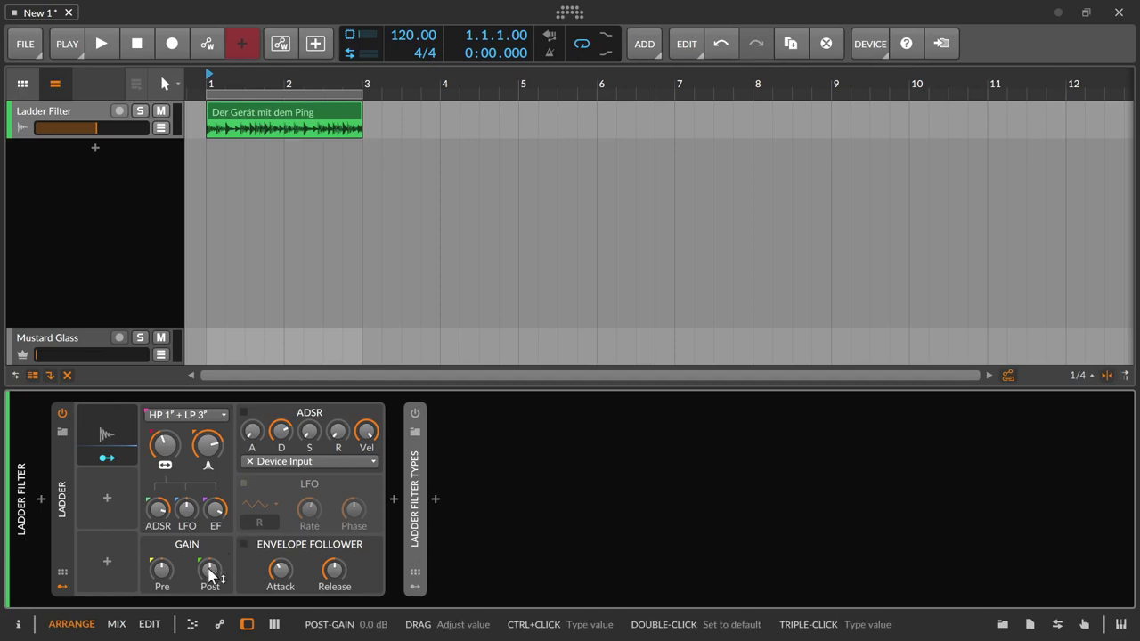
Raise the Ladder's pre-gain and reset its envelope follower, ADSR and LFO modulation amounts to their defaults.
mouse_move(163, 577)
left_mouse_down()
mouse_move(163, 548)
mouse_move(186, 590)
mouse_move(209, 579)
mouse_move(162, 561)
left_mouse_up()
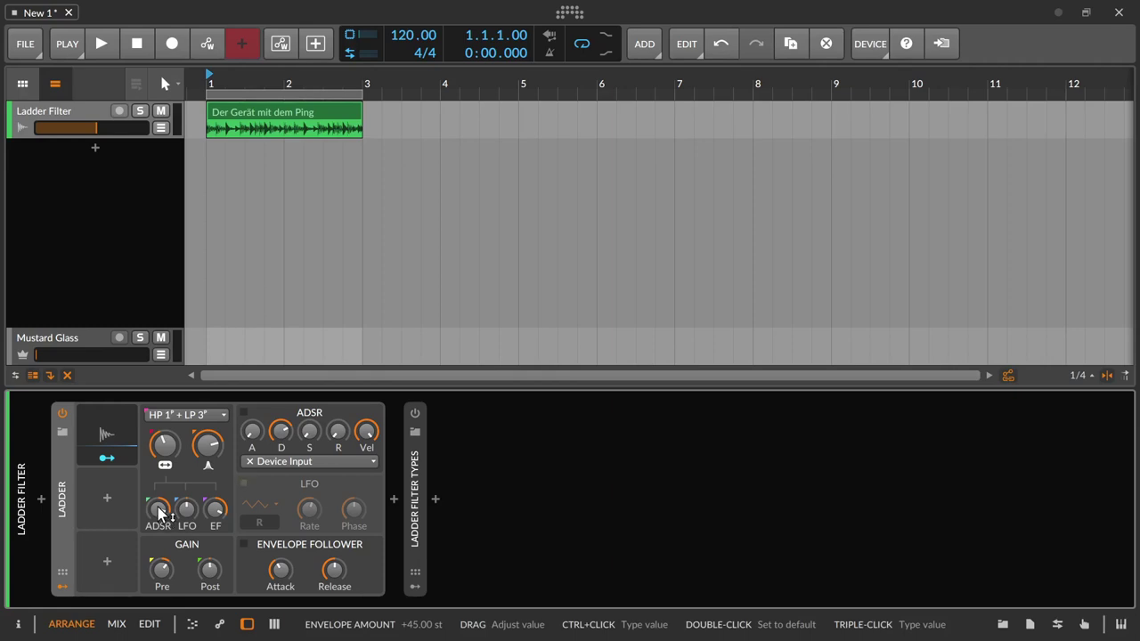
double_click(220, 519)
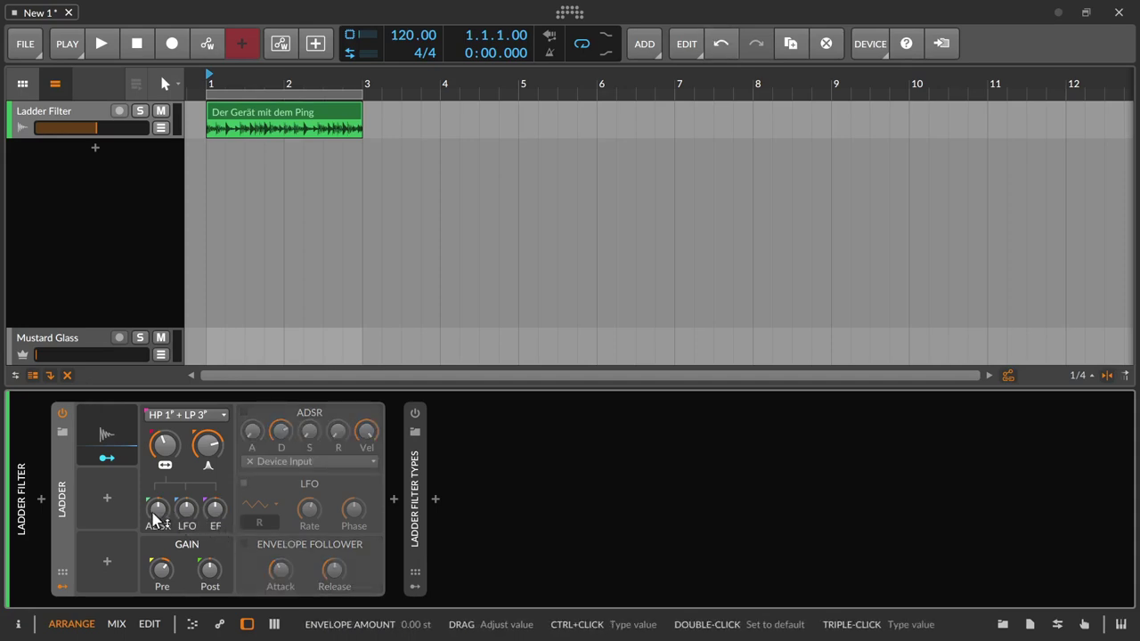
left_click_drag(161, 515, 186, 513)
double_click(160, 514)
double_click(182, 514)
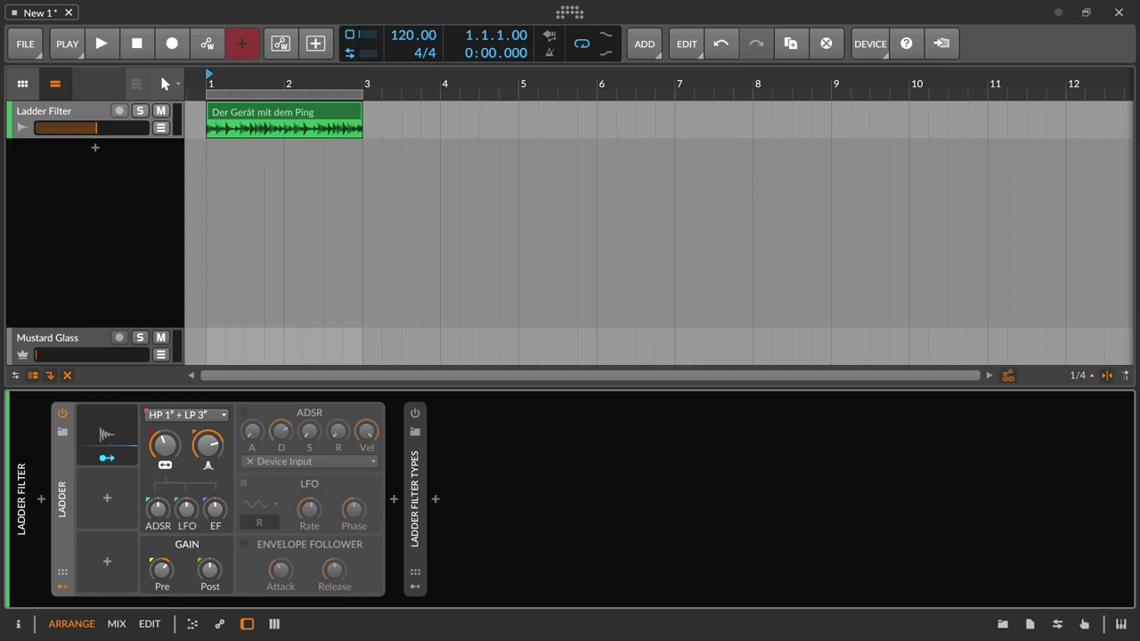
Set a slightly negative ADSR amount, try a lower velocity sensitivity before restoring its default, and raise the filter frequency.
mouse_move(158, 509)
left_mouse_down()
mouse_move(157, 472)
mouse_move(157, 550)
mouse_move(157, 518)
left_mouse_up()
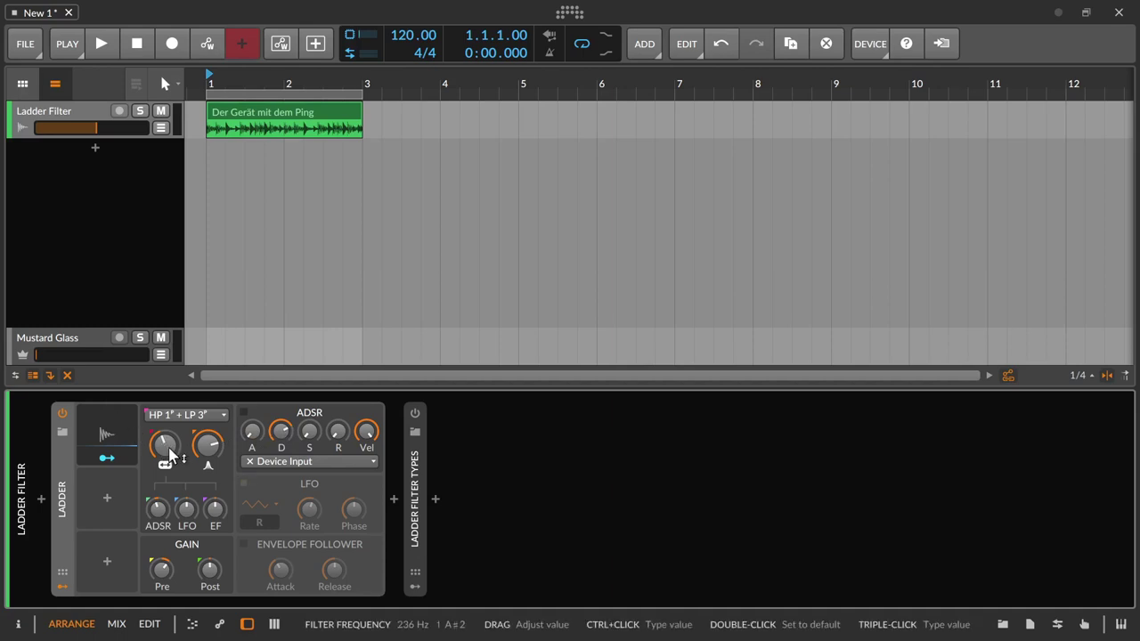
left_click_drag(366, 433, 366, 516)
left_click_drag(165, 445, 165, 473)
double_click(366, 432)
mouse_move(164, 445)
left_mouse_down()
mouse_move(164, 410)
mouse_move(164, 456)
left_mouse_up()
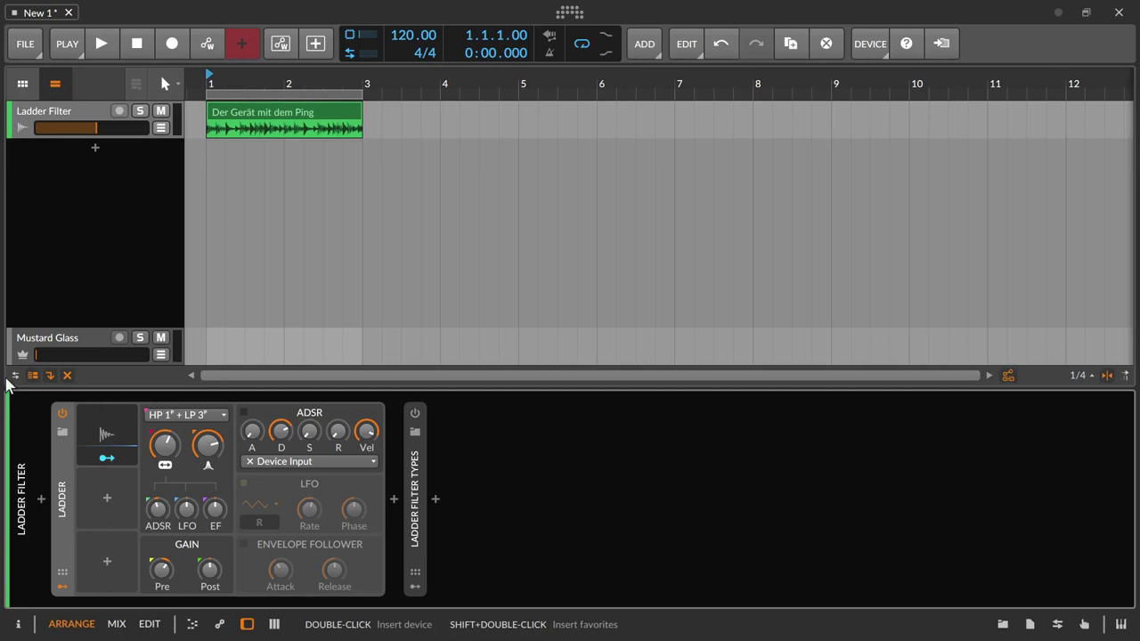
Reset the Ladder's ADSR amount to its default and set a positive LFO amount.
left_click(289, 463)
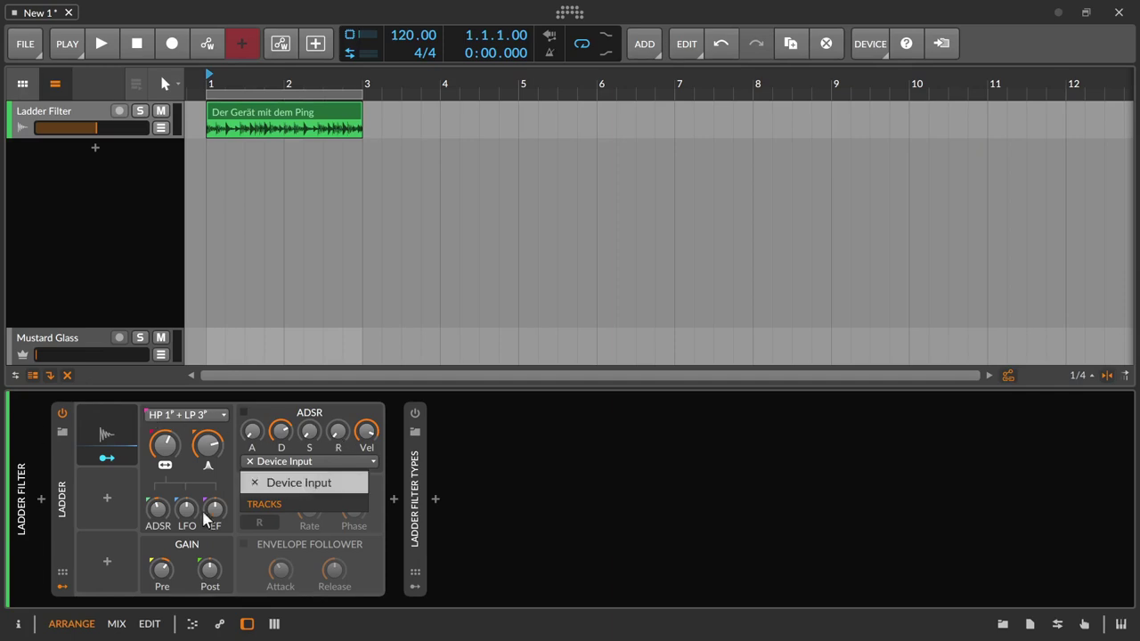
triple_click(161, 508)
left_click_drag(187, 512, 187, 472)
left_click_drag(192, 513, 192, 517)
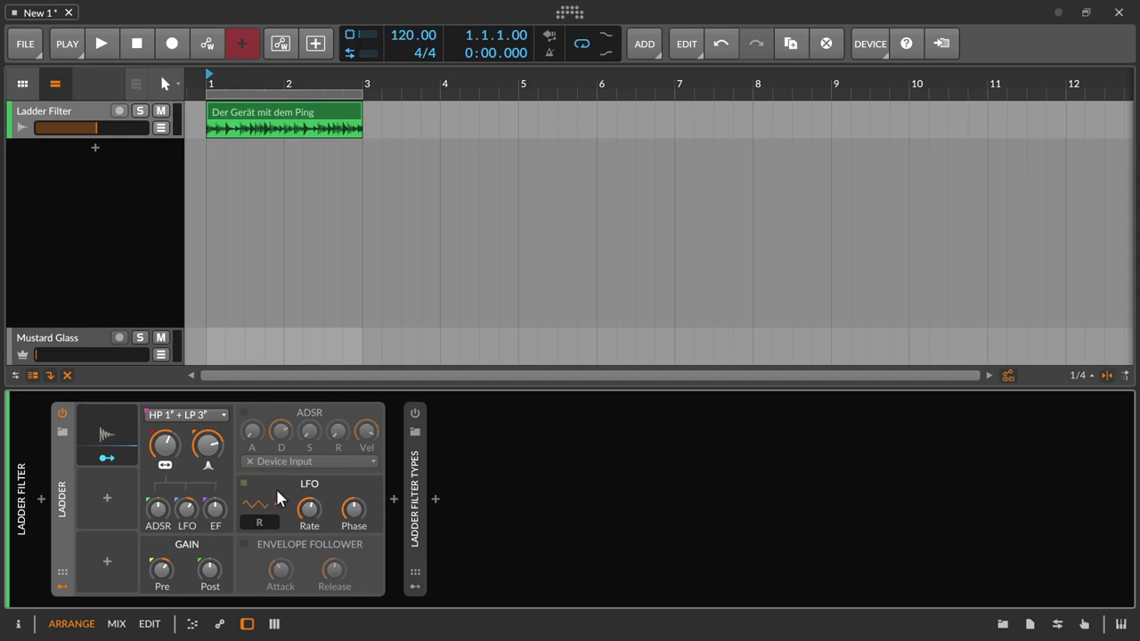
Try fast and slow LFO rates and turn on the LFO's retrigger option (R).
mouse_move(306, 517)
left_mouse_down()
mouse_move(306, 485)
mouse_move(306, 521)
left_mouse_up()
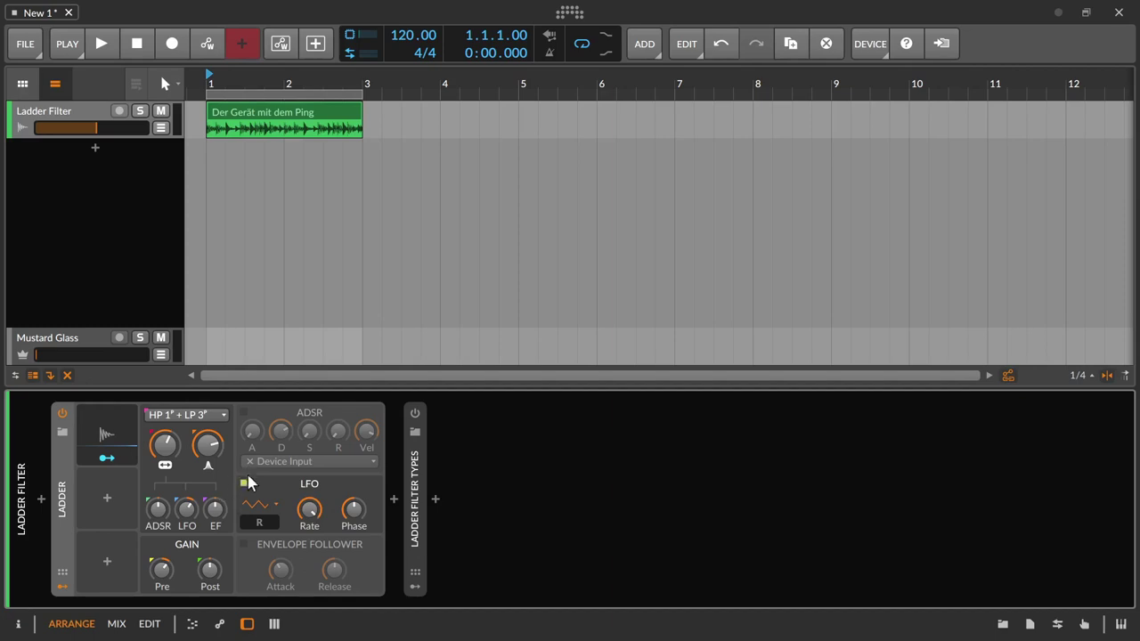
left_click(266, 521)
left_click_drag(306, 514, 305, 570)
left_click(258, 522)
left_click(258, 523)
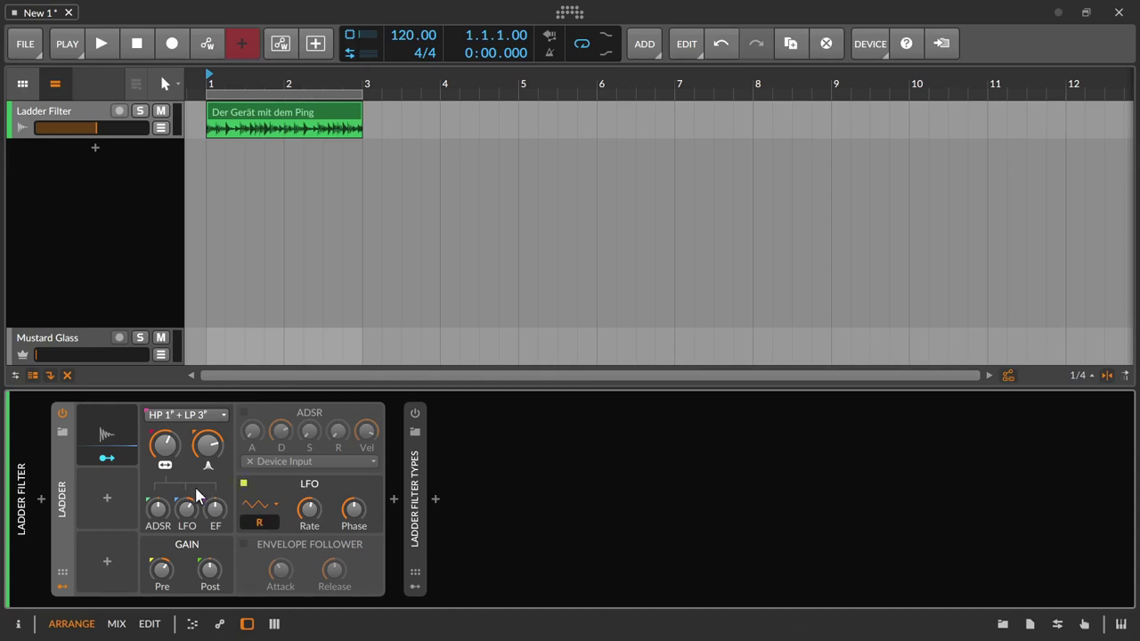
Review the LFO's waveform choices, try a faster rate, and increase the LFO phase.
left_click(271, 507)
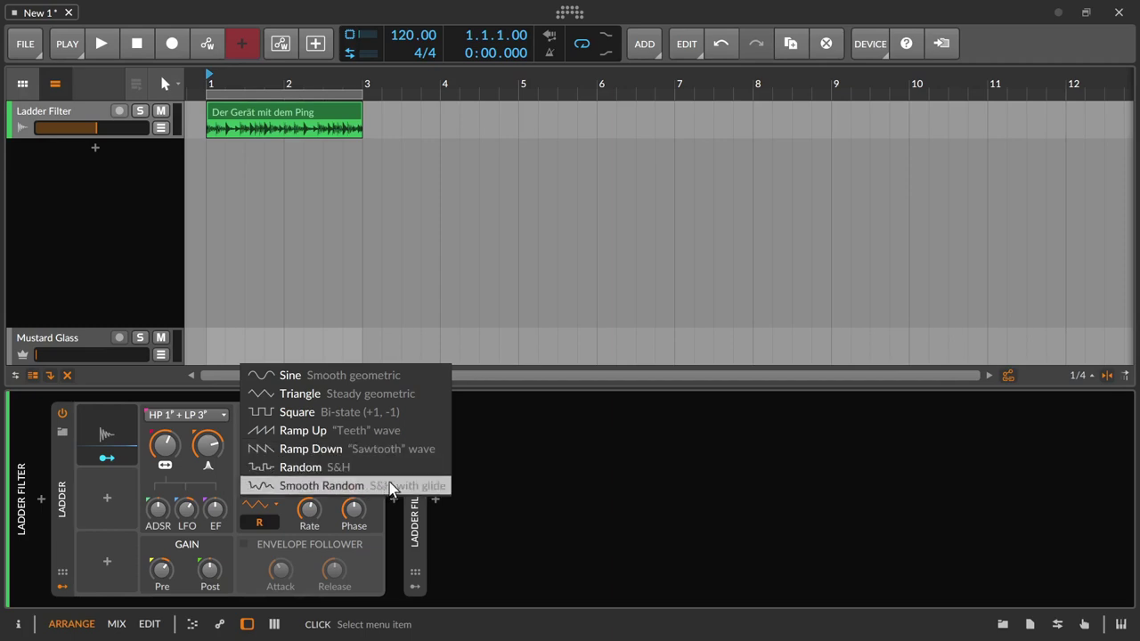
left_click(496, 526)
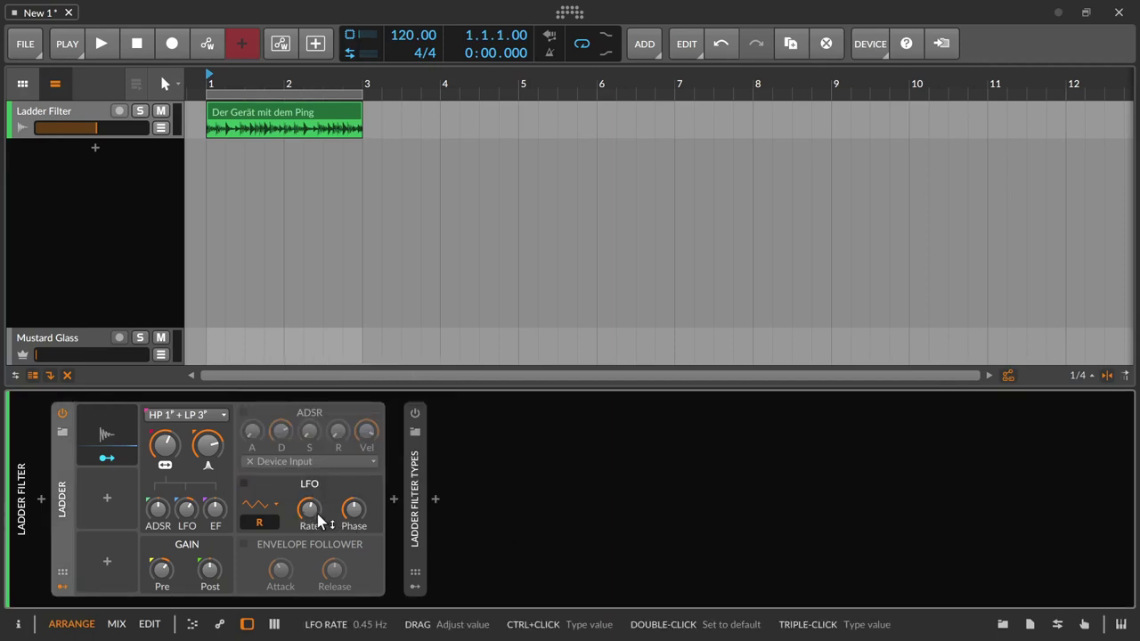
mouse_move(317, 516)
left_mouse_down()
mouse_move(316, 557)
mouse_move(317, 496)
left_mouse_up()
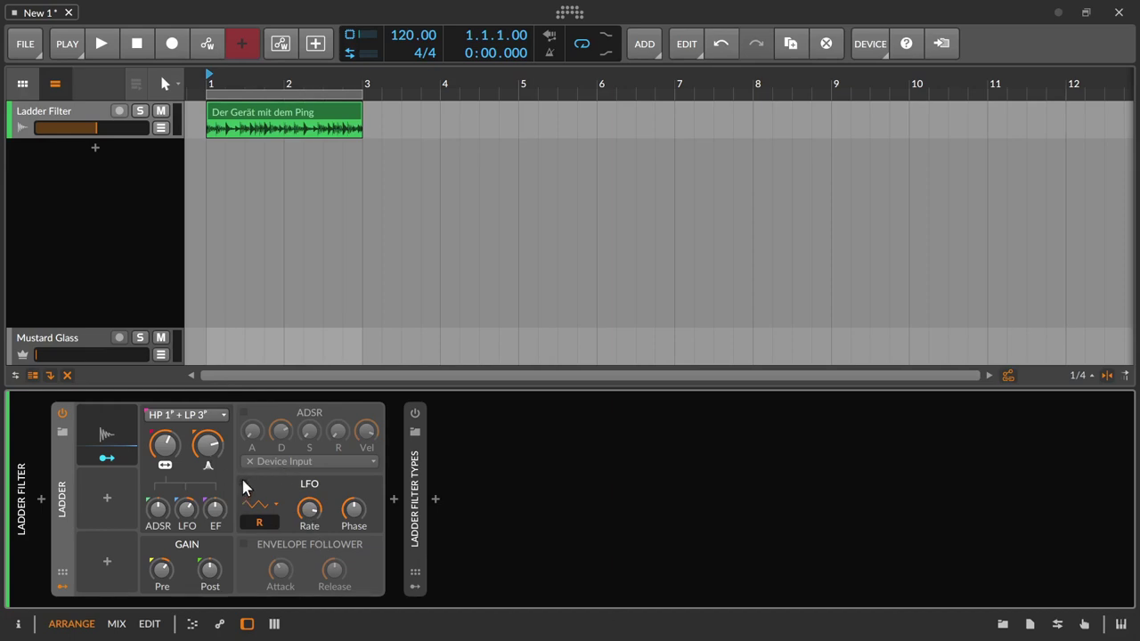
left_click_drag(307, 509, 354, 508)
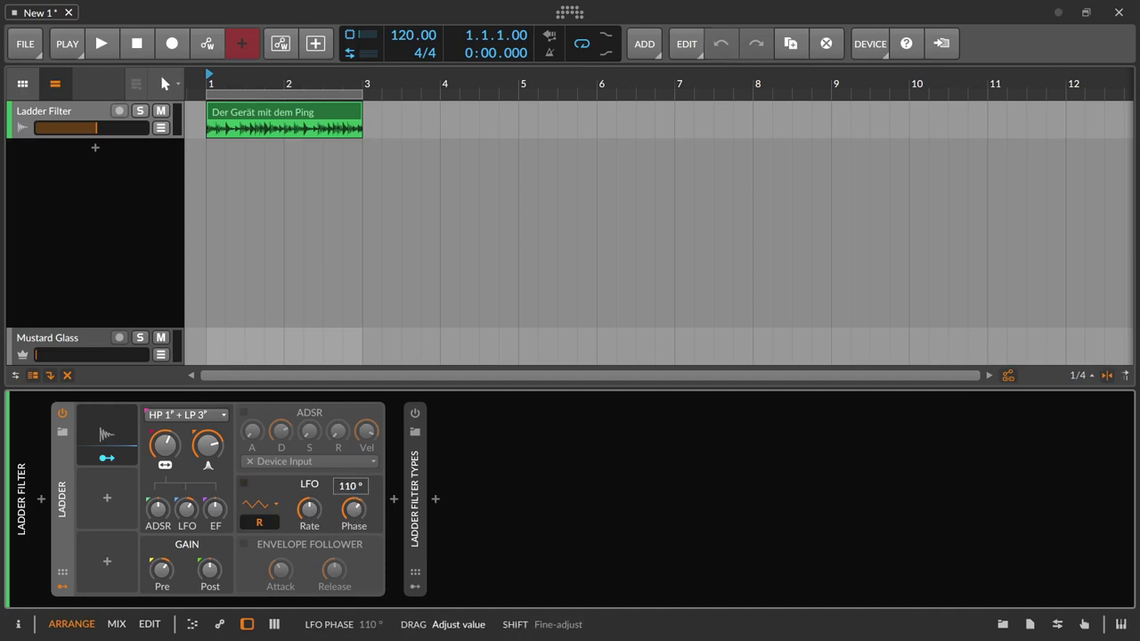
left_click_drag(353, 508, 353, 508)
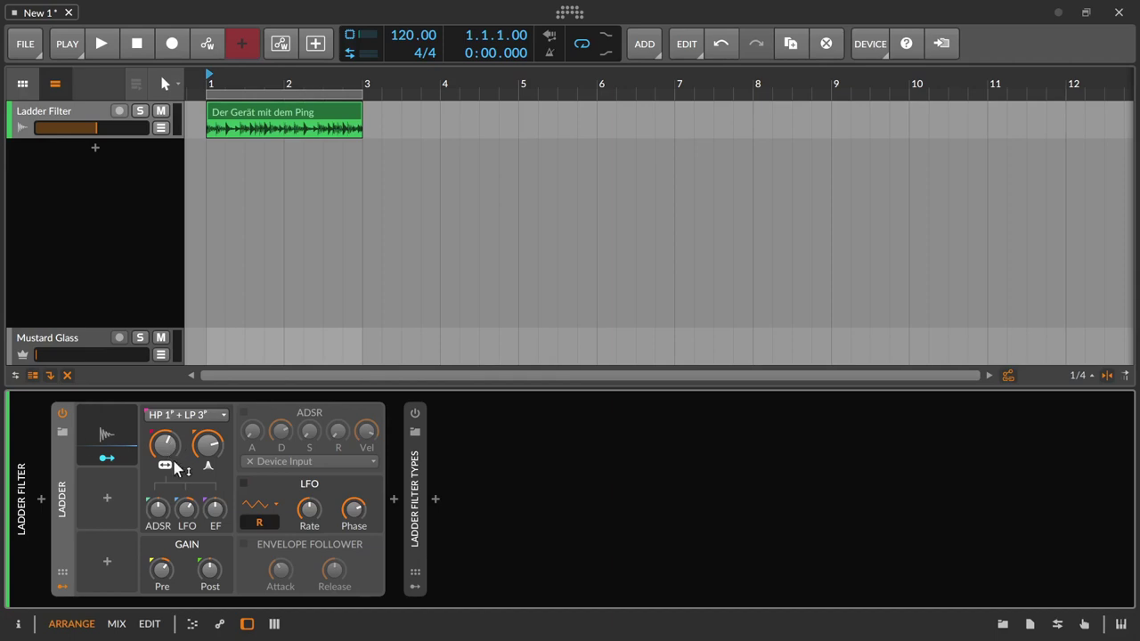
Reset the Ladder's LFO amount to its default, start playback, and set a positive envelope follower (EF) amount.
double_click(184, 518)
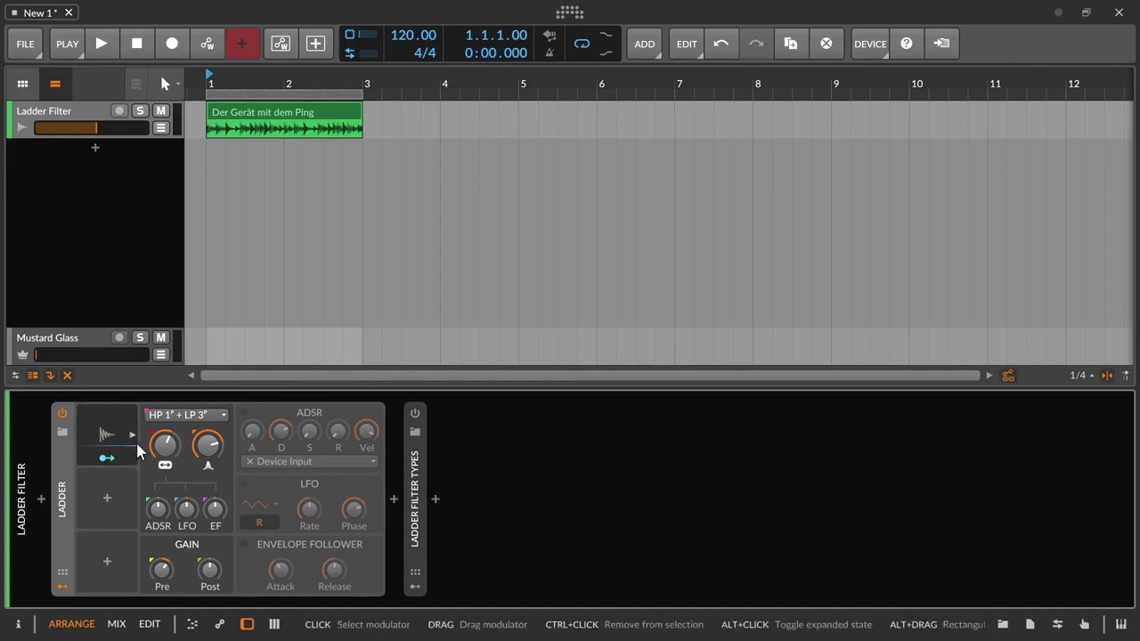
left_click(100, 45)
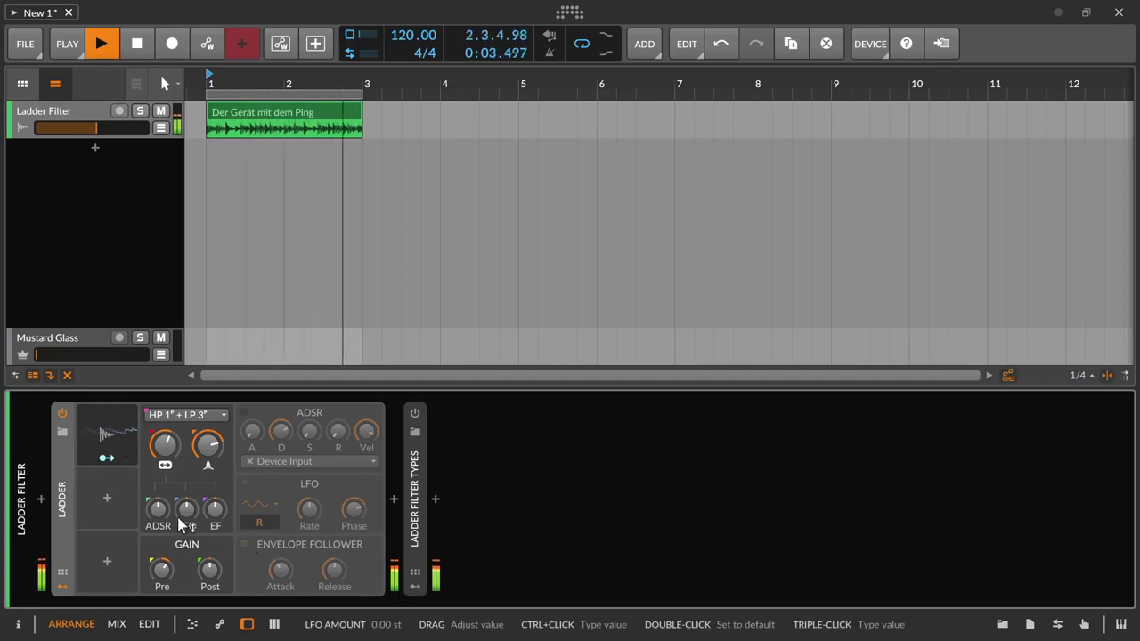
left_click_drag(209, 515, 208, 495)
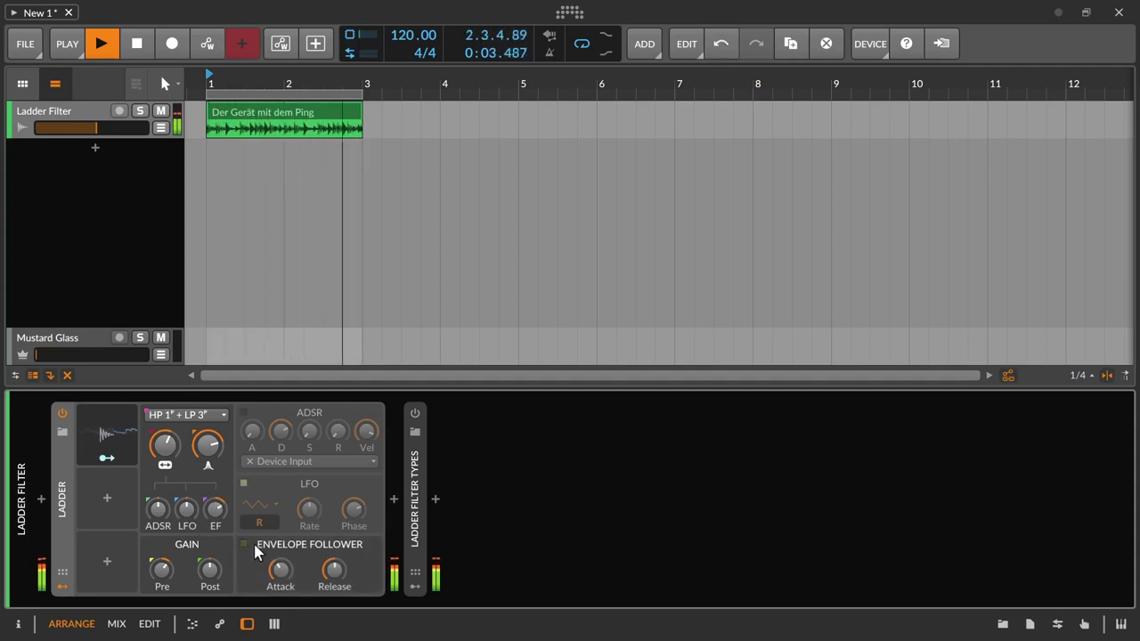
Raise the envelope follower's attack and adjust its release.
mouse_move(279, 570)
left_mouse_down()
mouse_move(279, 618)
mouse_move(278, 551)
left_mouse_up()
mouse_move(281, 570)
left_mouse_down()
mouse_move(280, 590)
mouse_move(281, 552)
left_mouse_up()
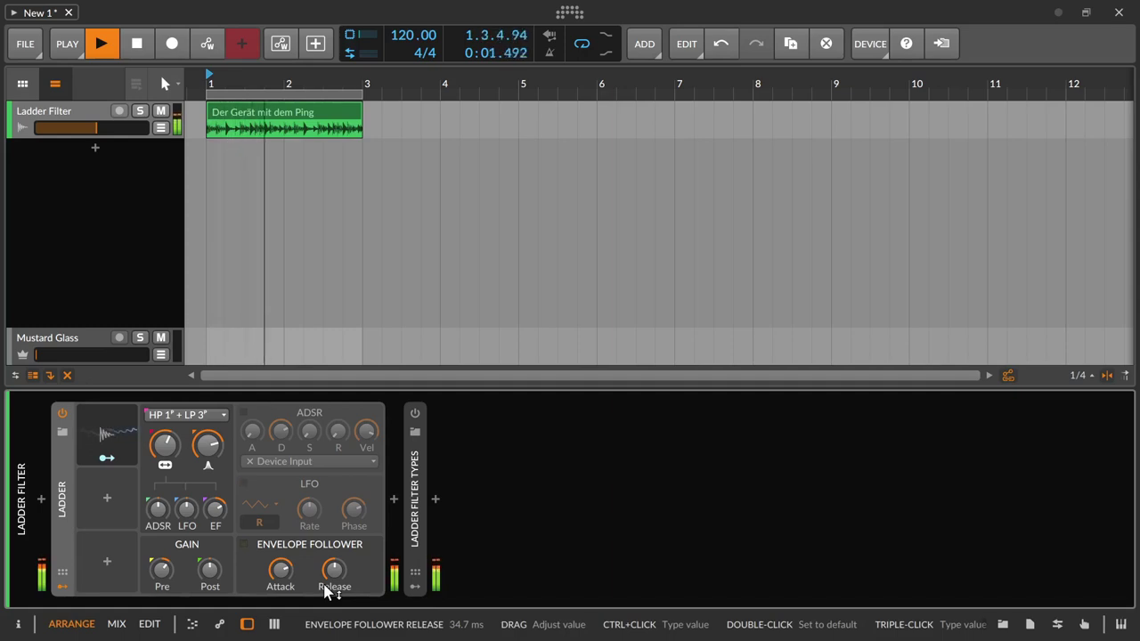
mouse_move(334, 581)
left_mouse_down()
mouse_move(334, 594)
mouse_move(334, 571)
left_mouse_up()
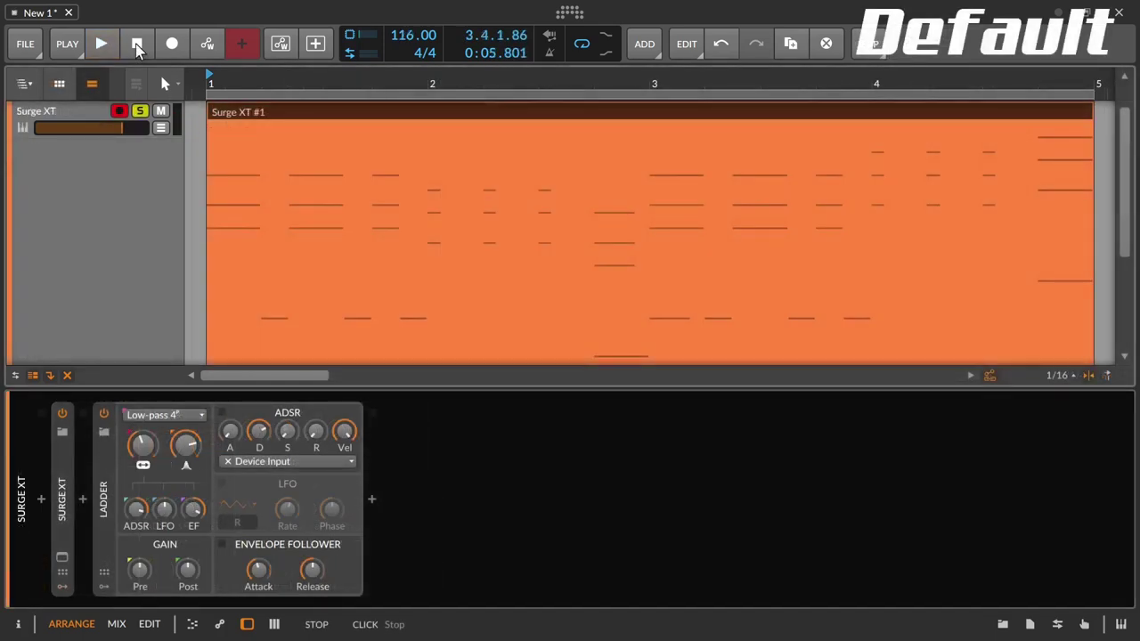
Play the Surge XT #1 clip through the Ladder's default settings and stop playback.
left_click(103, 45)
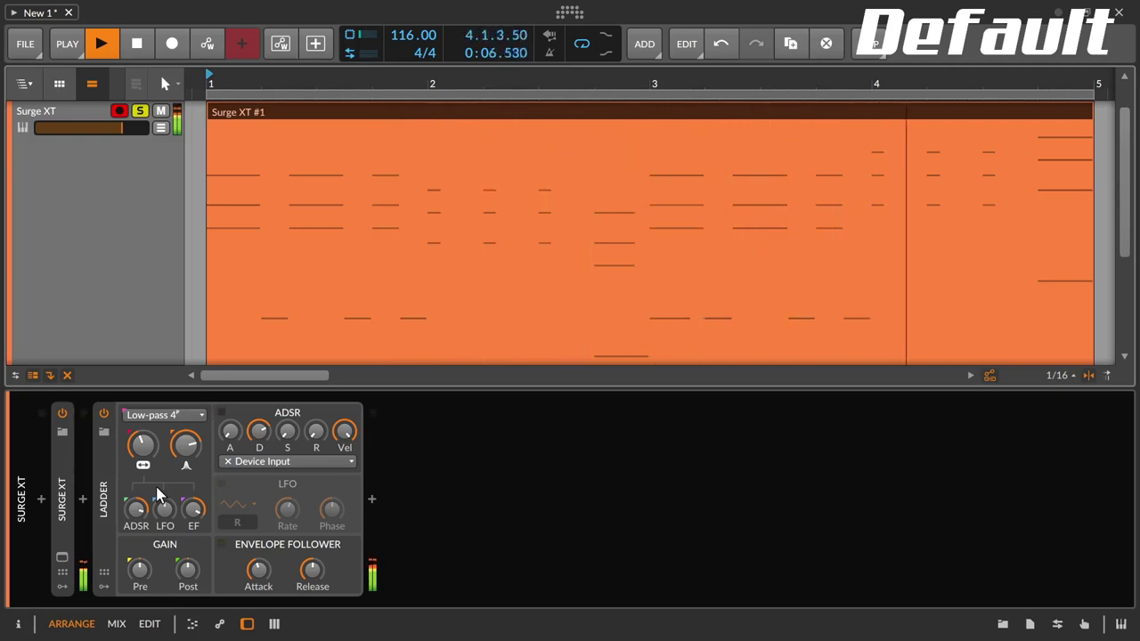
key("space")
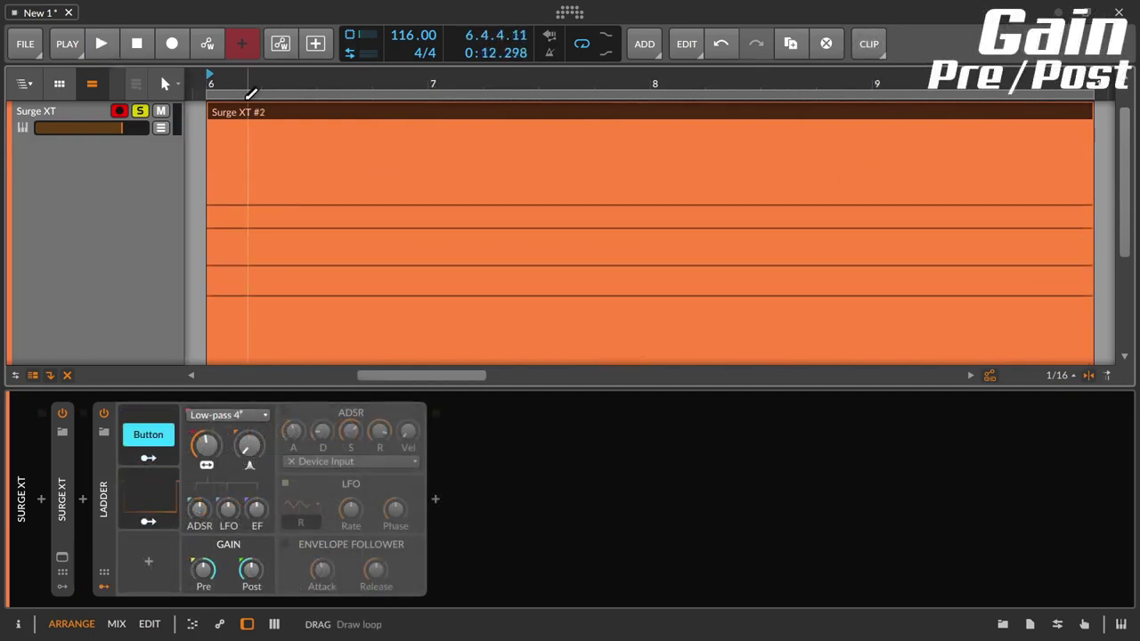
Play the Surge XT #2 clip, raise the Ladder's resonance, and increase the filter frequency to about 1.16 kHz.
left_click(102, 44)
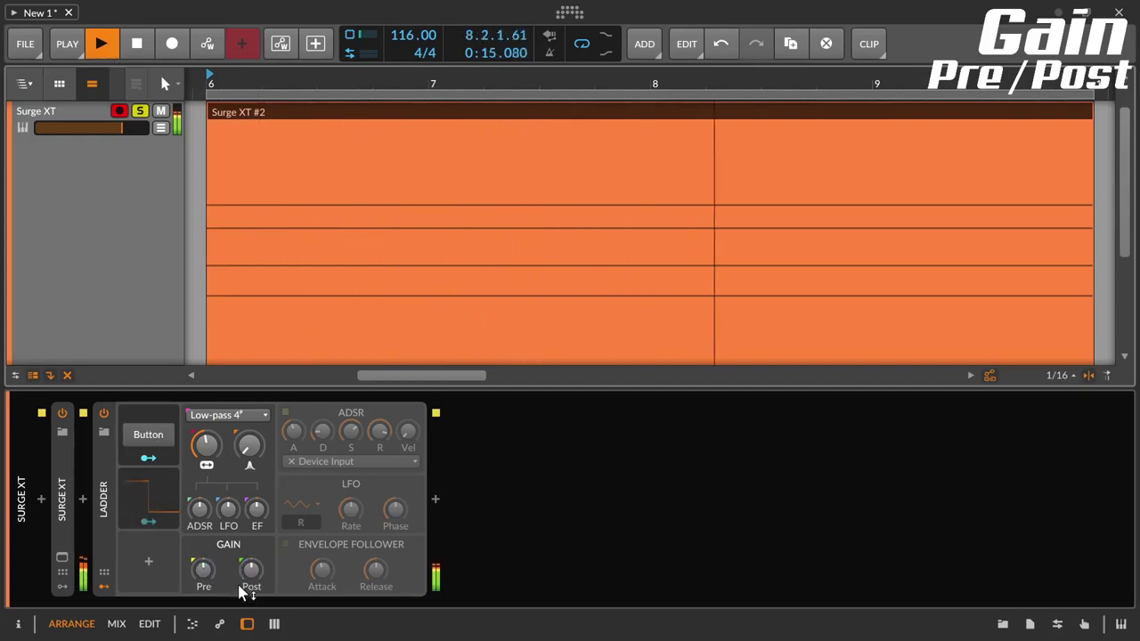
mouse_move(205, 451)
left_mouse_down()
mouse_move(205, 436)
mouse_move(205, 470)
mouse_move(249, 432)
mouse_move(249, 459)
mouse_move(217, 458)
left_mouse_up()
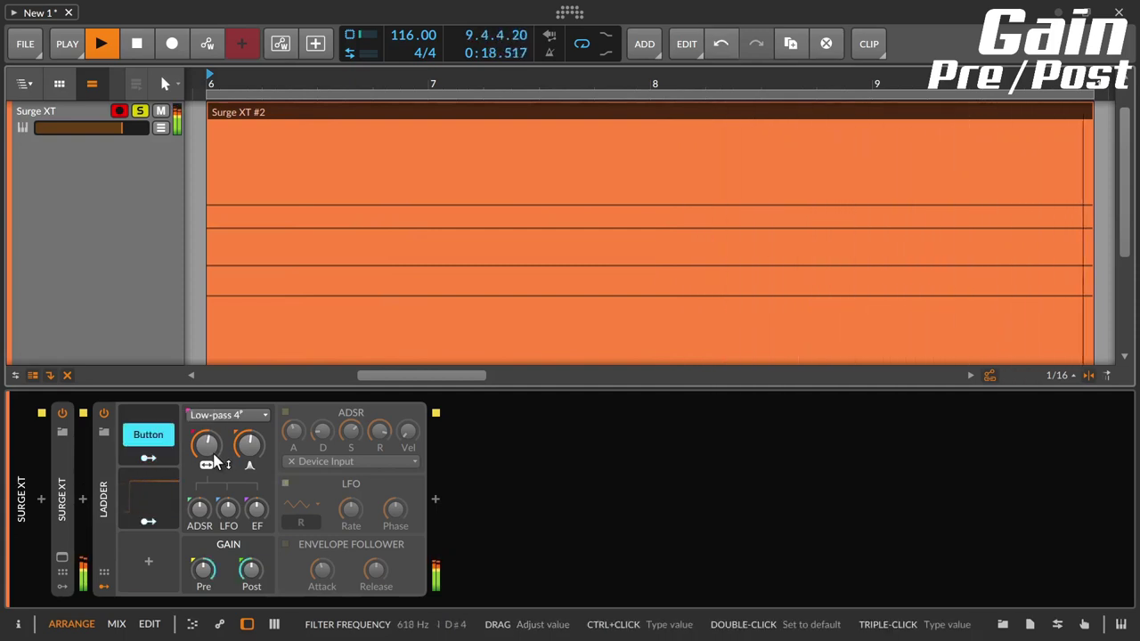
left_click_drag(214, 461, 249, 443)
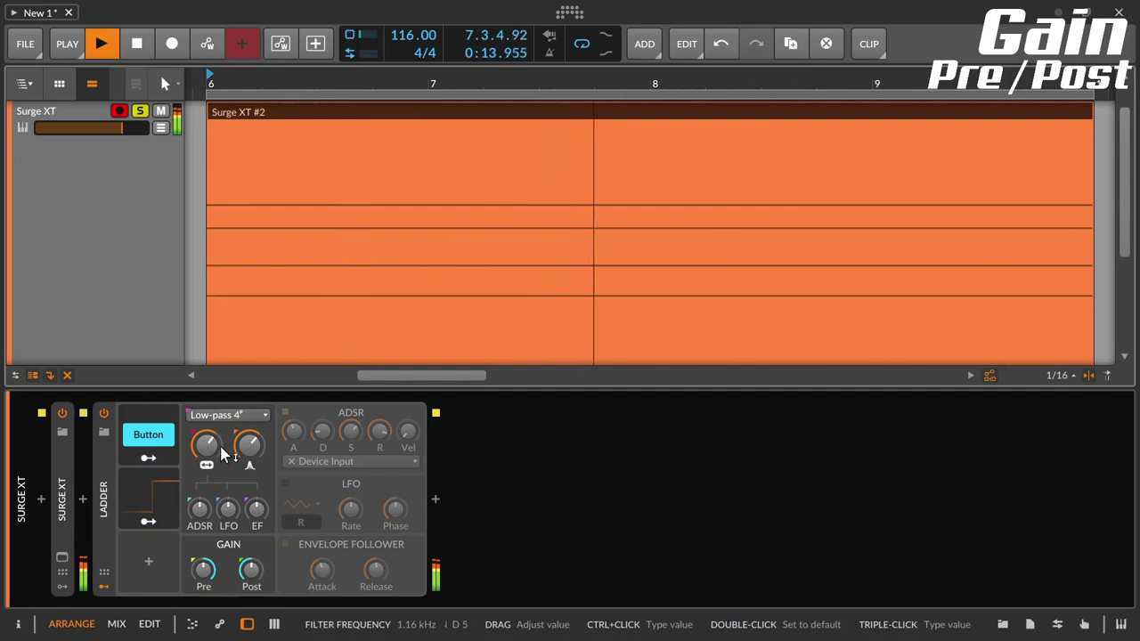
Sweep the Ladder's filter frequency down to about 303 Hz and back up to about 1.64 kHz.
left_click_drag(223, 454, 206, 432)
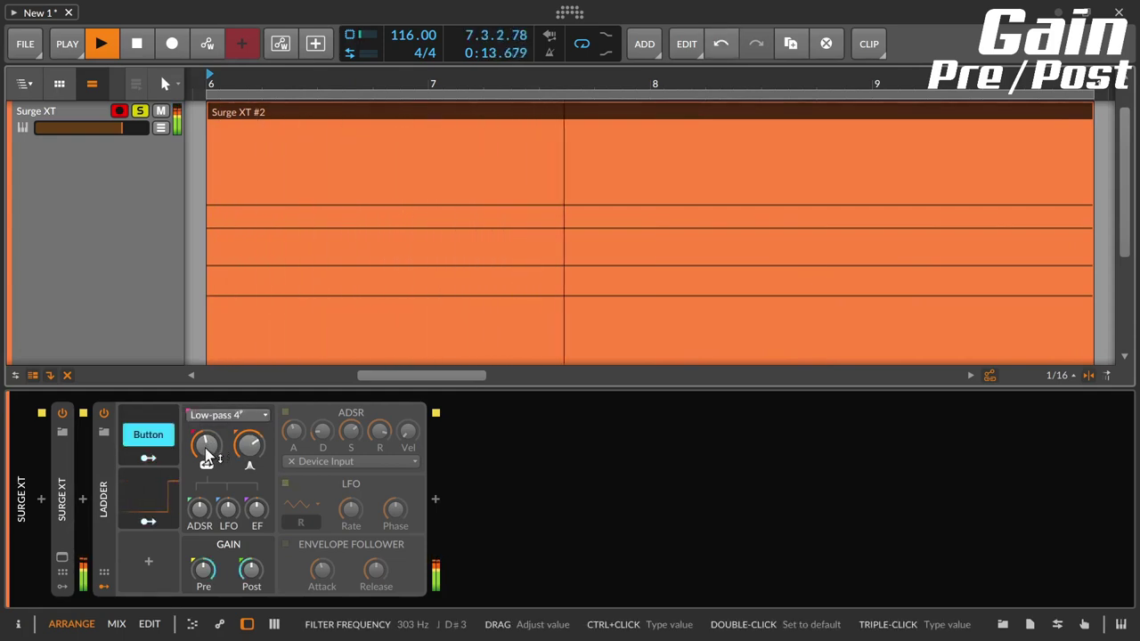
left_click_drag(206, 455, 205, 439)
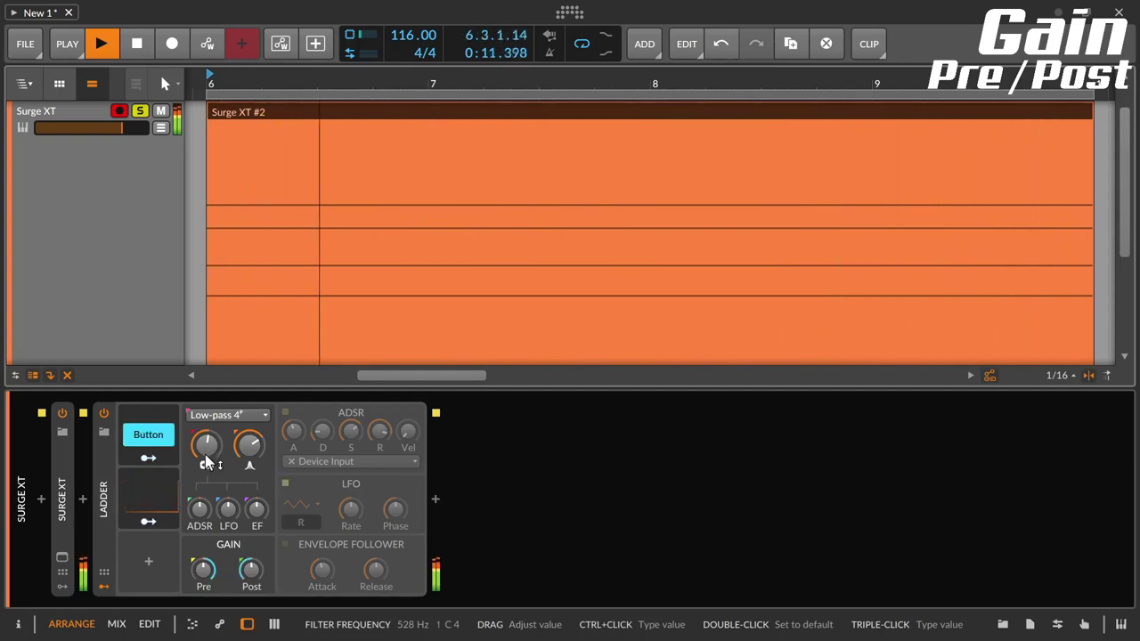
mouse_move(204, 460)
left_mouse_down()
mouse_move(205, 430)
mouse_move(205, 453)
mouse_move(204, 441)
left_mouse_up()
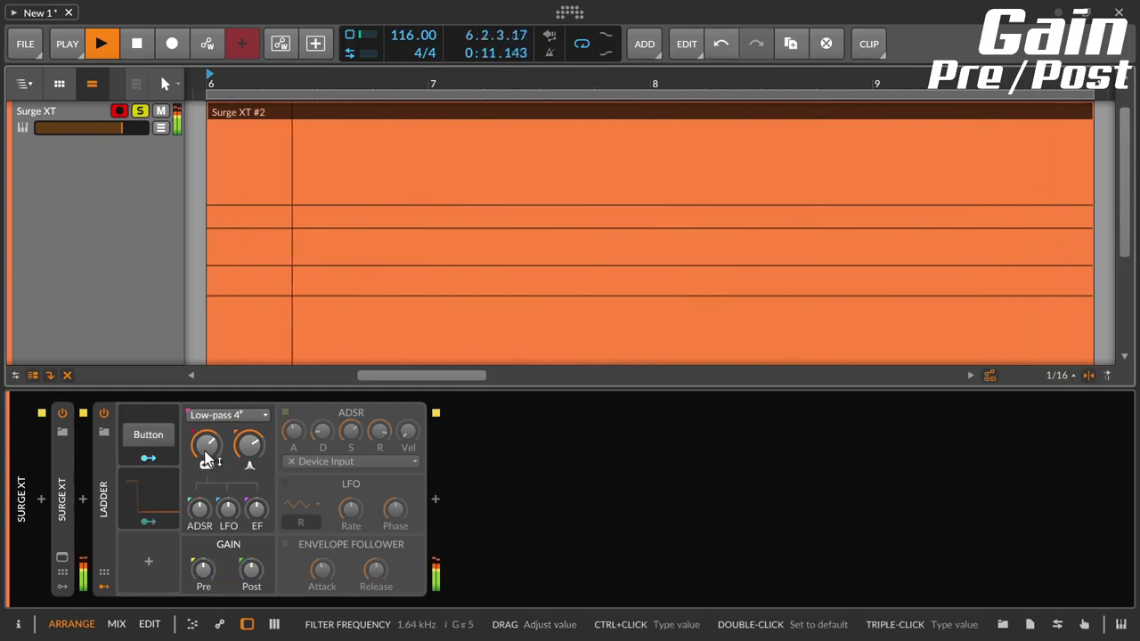
Try 0 % resonance with a lower filter frequency, raise the resonance again, readjust the frequency, and stop playback.
left_click_drag(206, 452, 249, 500)
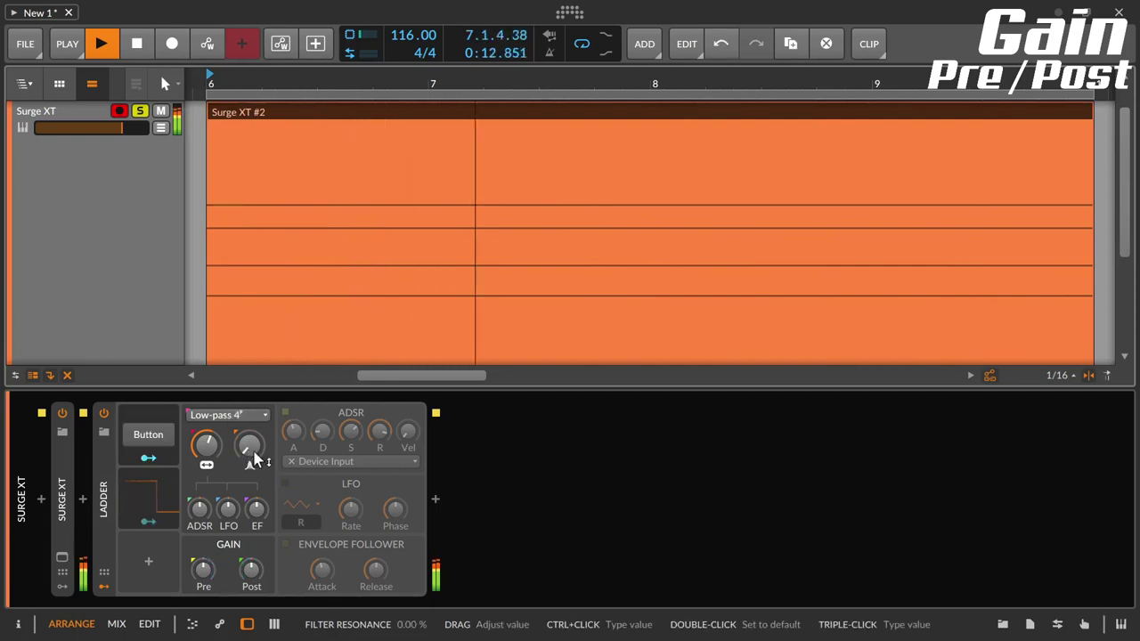
left_click_drag(206, 445, 206, 486)
left_click_drag(250, 447, 250, 385)
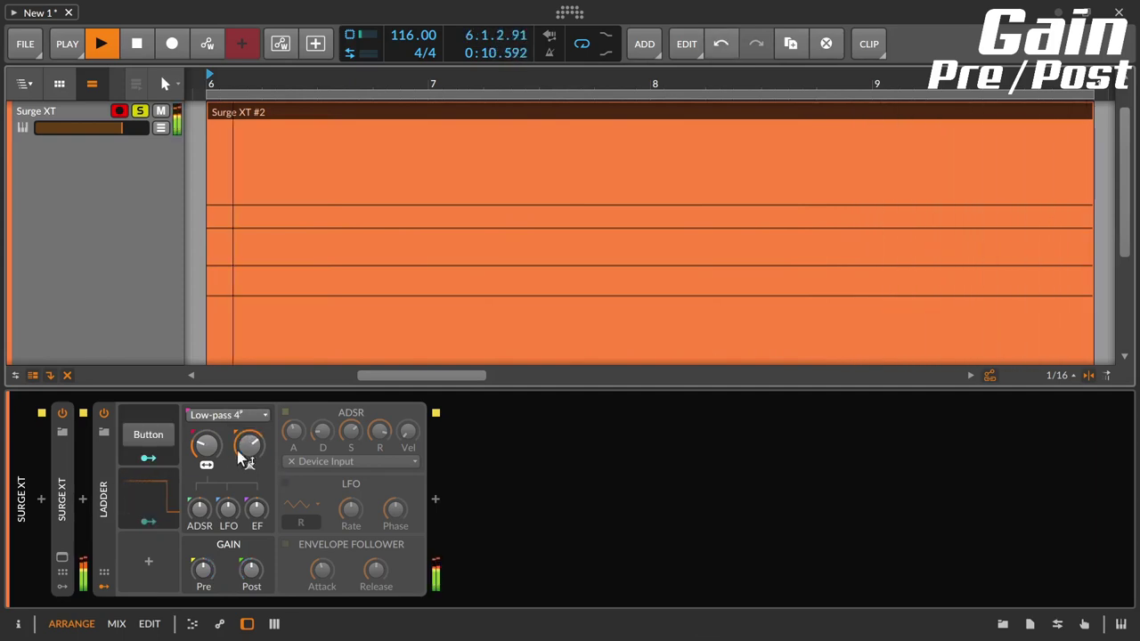
left_click_drag(206, 445, 242, 453)
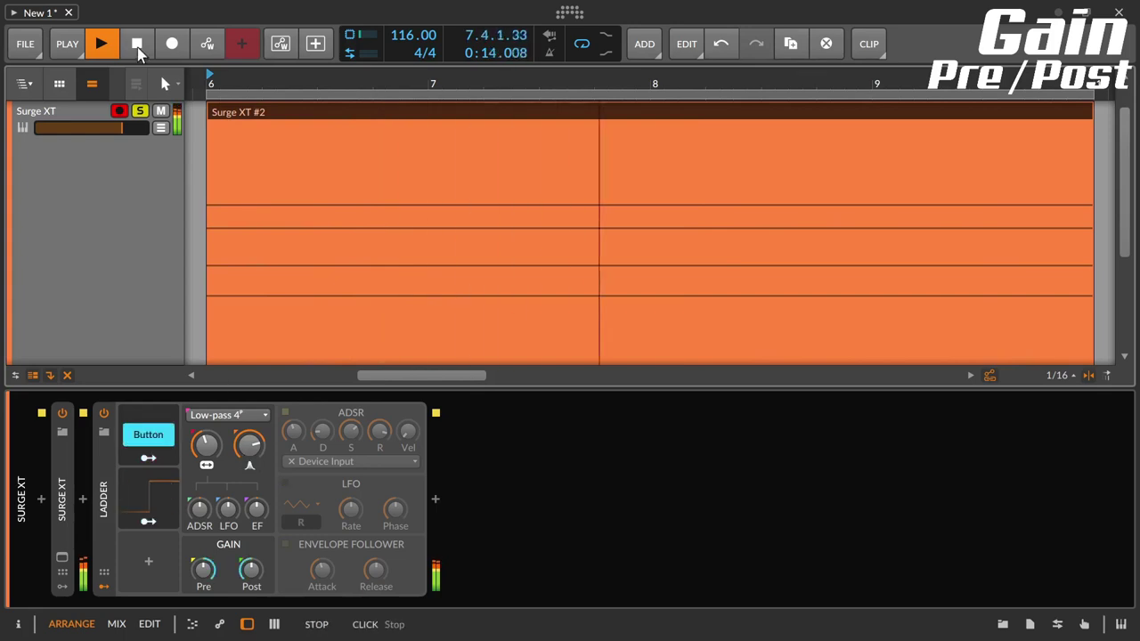
left_click(137, 48)
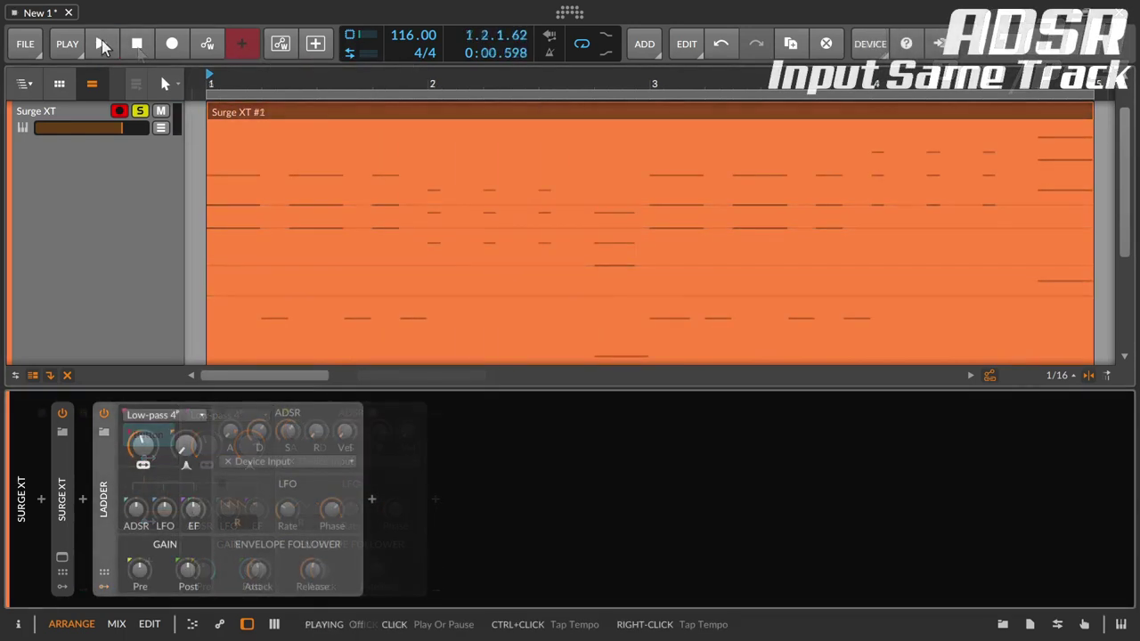
Play the Surge XT #1 clip with the Ladder's ADSR amount at +60 st and the envelope sustain at 0 %.
left_click(103, 44)
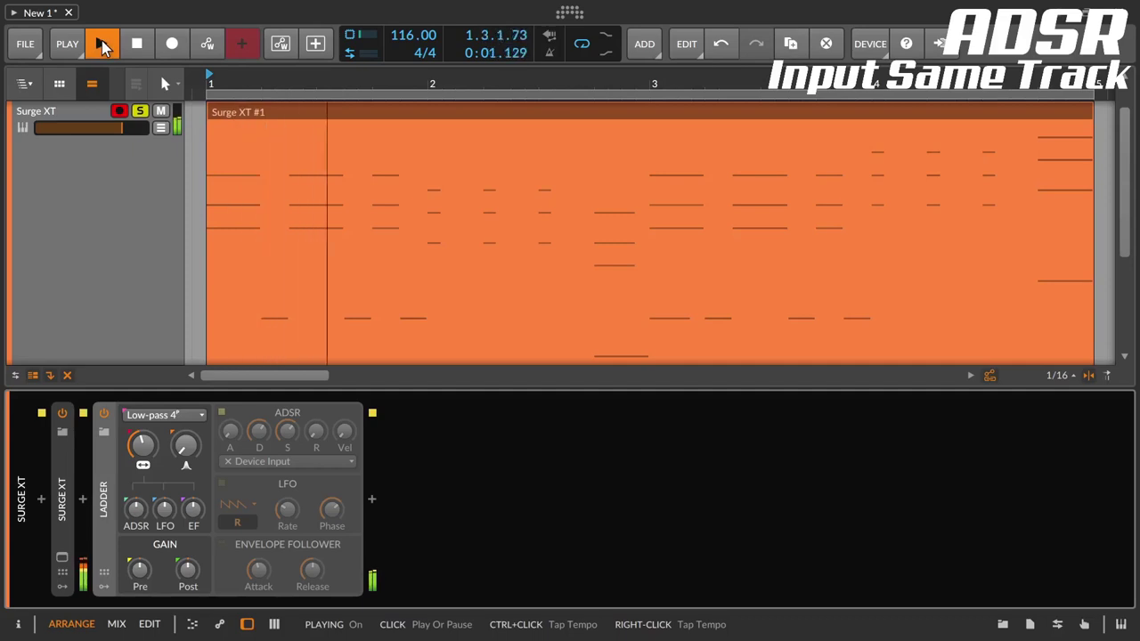
left_click_drag(138, 514, 138, 414)
left_click_drag(135, 510, 135, 448)
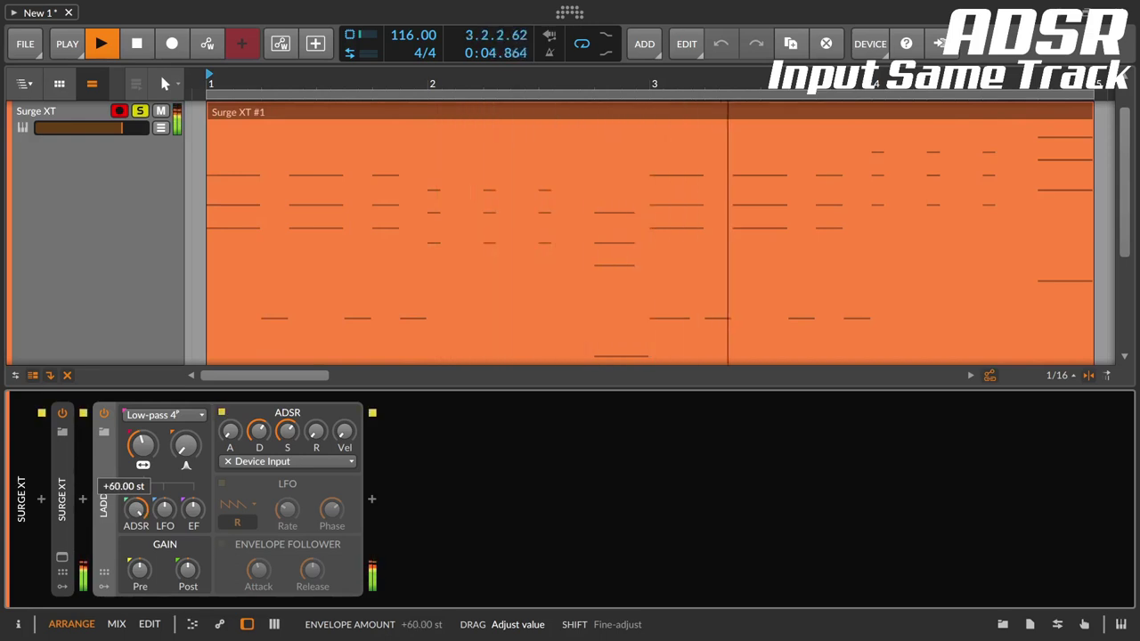
left_click_drag(287, 431, 286, 472)
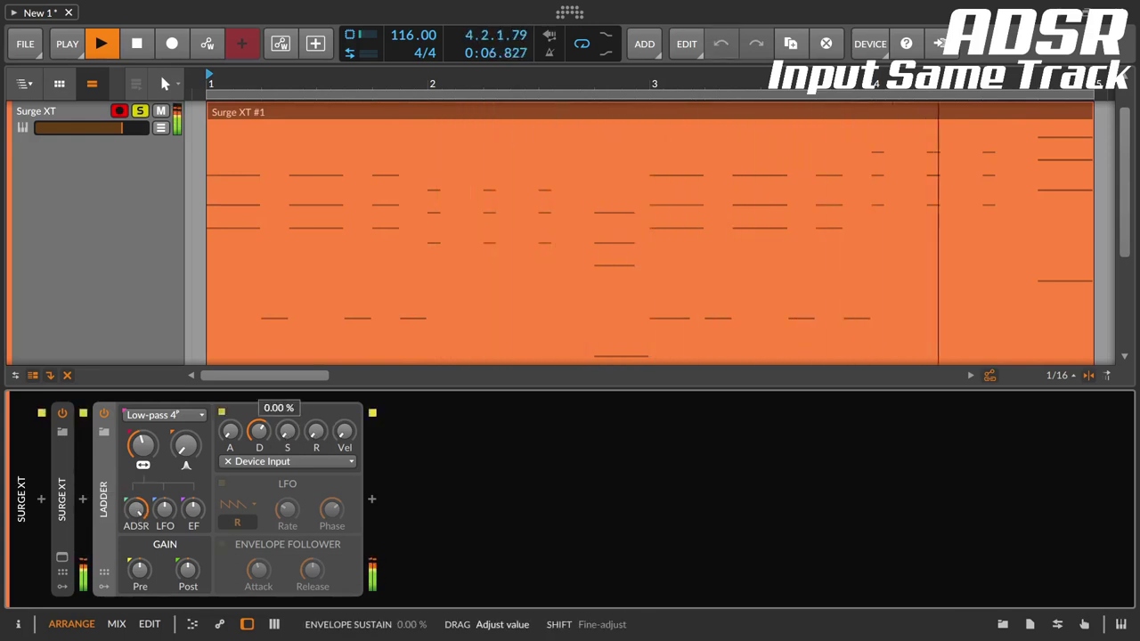
Raise the envelope attack, minimize the decay, and set the filter frequency to 174 Hz and the sustain to about 74.3 %.
mouse_move(230, 431)
left_mouse_down()
mouse_move(230, 411)
mouse_move(260, 431)
mouse_move(229, 432)
mouse_move(229, 442)
left_mouse_up()
left_click(229, 434)
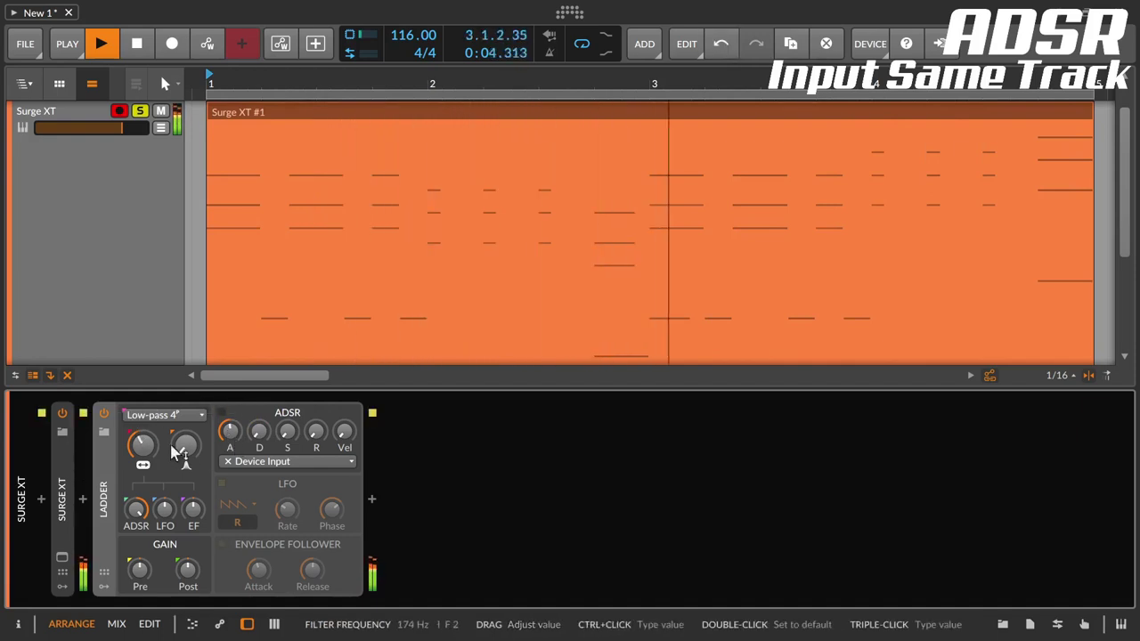
mouse_move(287, 437)
left_mouse_down()
mouse_move(286, 402)
mouse_move(287, 429)
left_mouse_up()
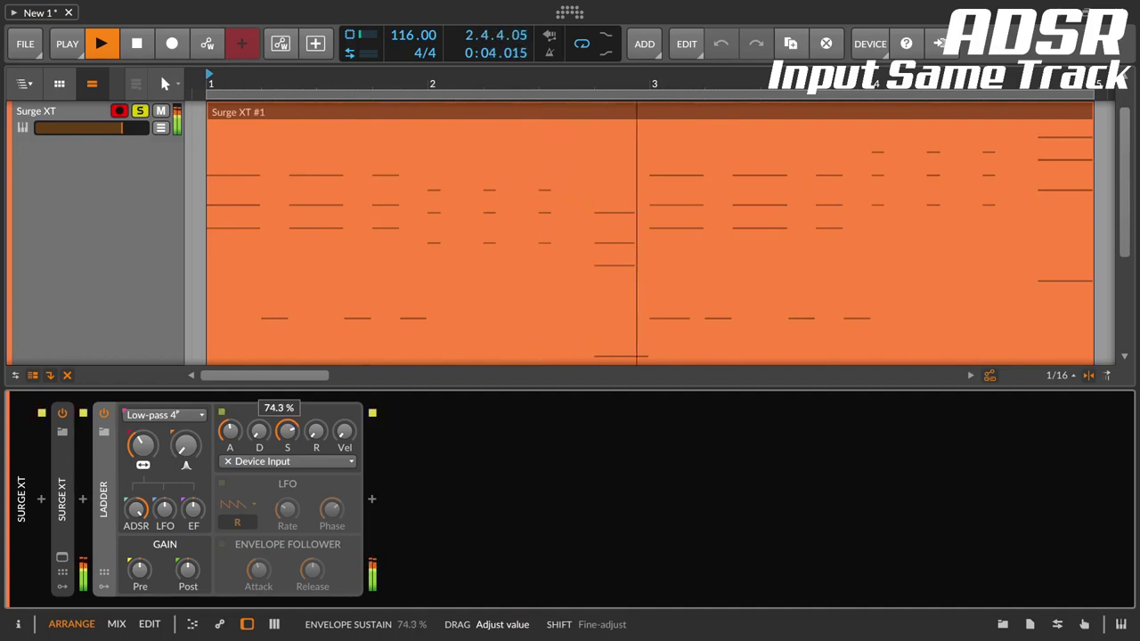
Try an envelope attack of 39 % before lowering it to 0 %, raise the release to about 88.7 %, and set the sustain to 0 %.
left_click_drag(287, 431, 231, 432)
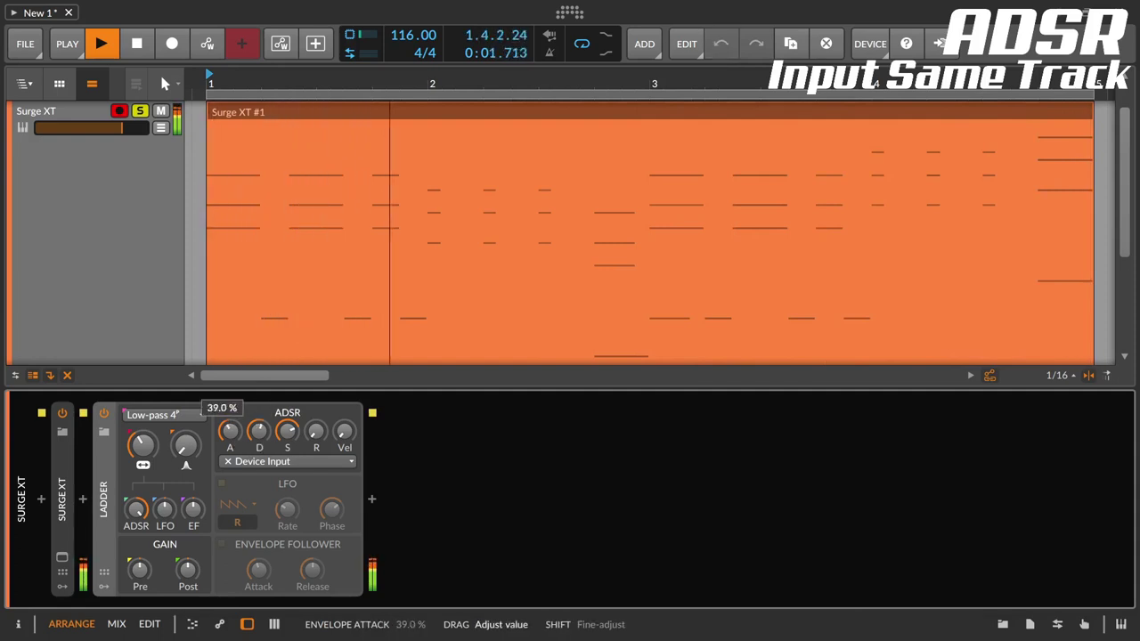
left_click_drag(231, 433, 312, 450)
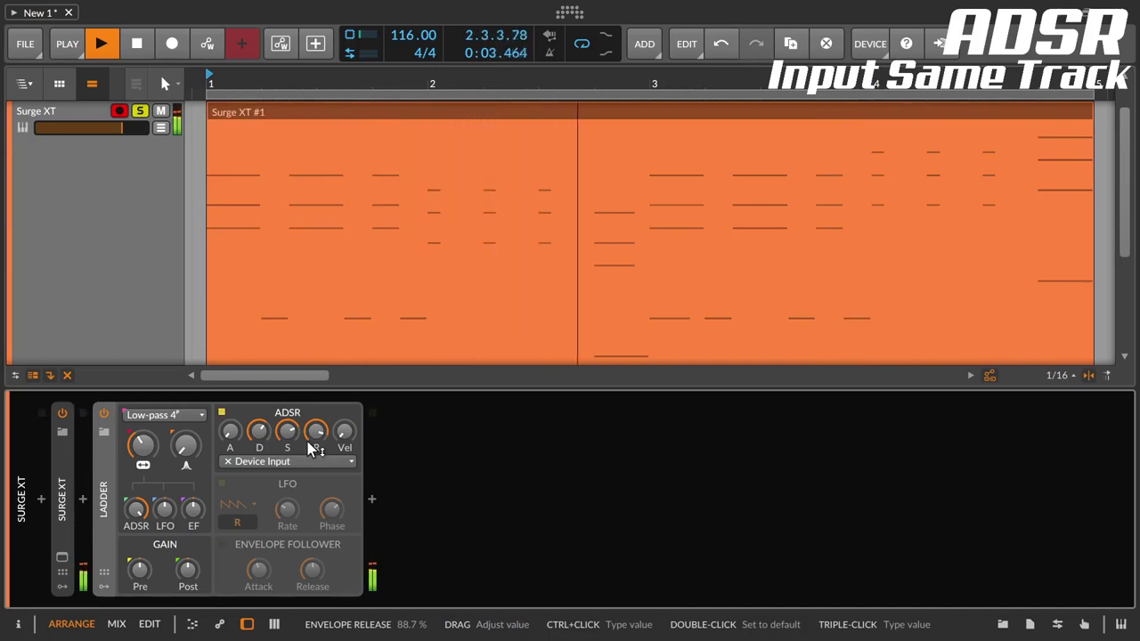
left_click_drag(312, 450, 263, 443)
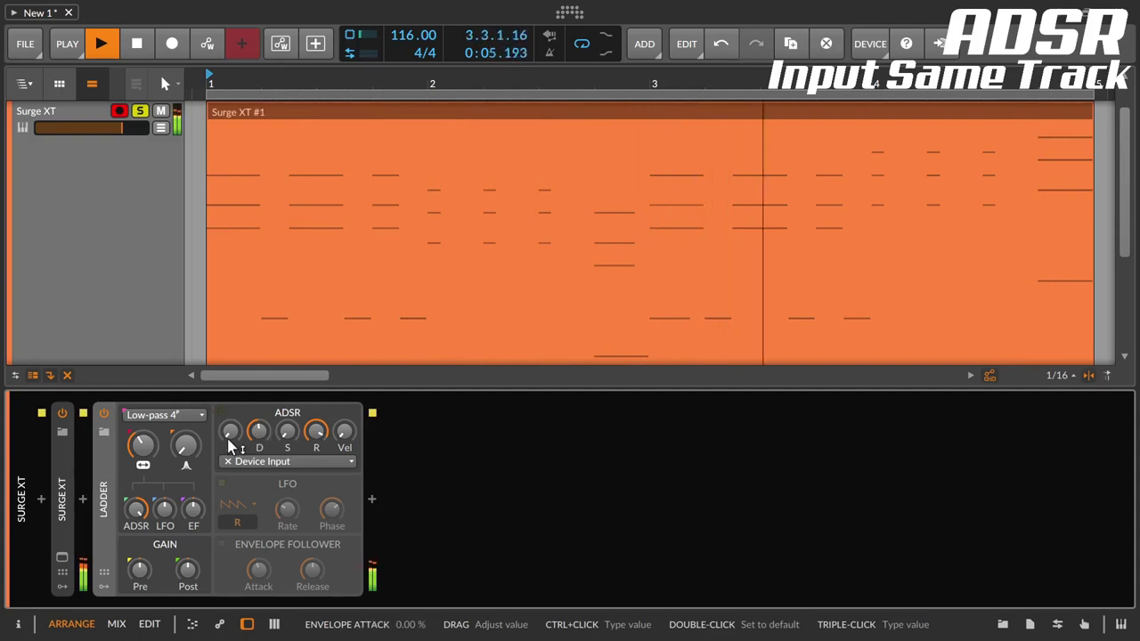
Increase the envelope attack gradually, trying 25 %, 32 % and a slightly longer setting.
left_click_drag(230, 433, 229, 434)
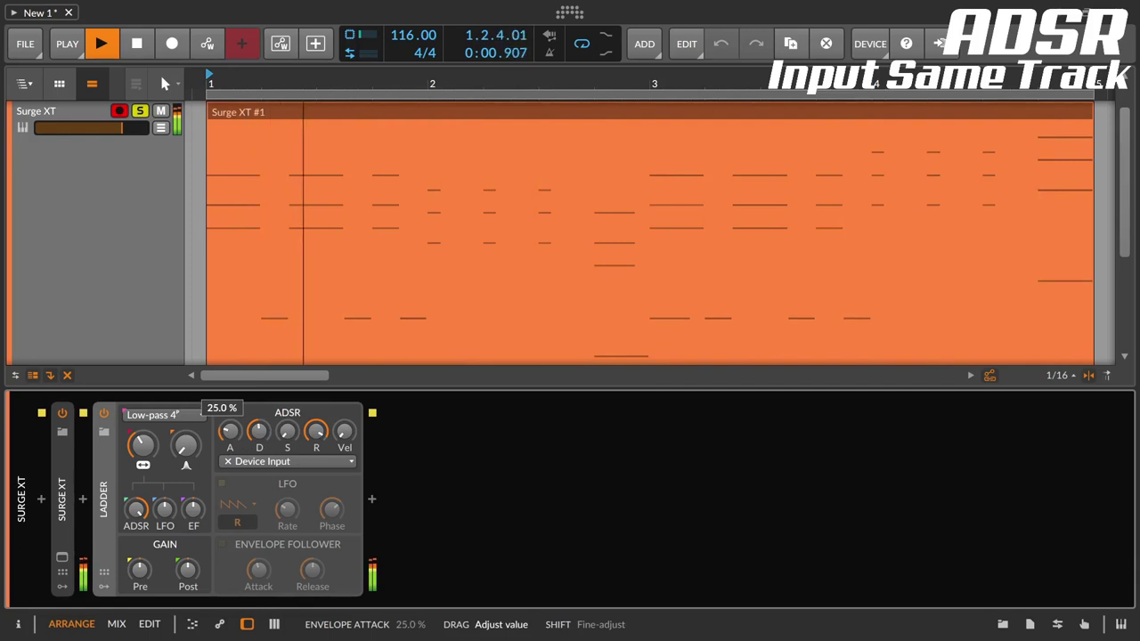
left_click_drag(230, 432, 230, 431)
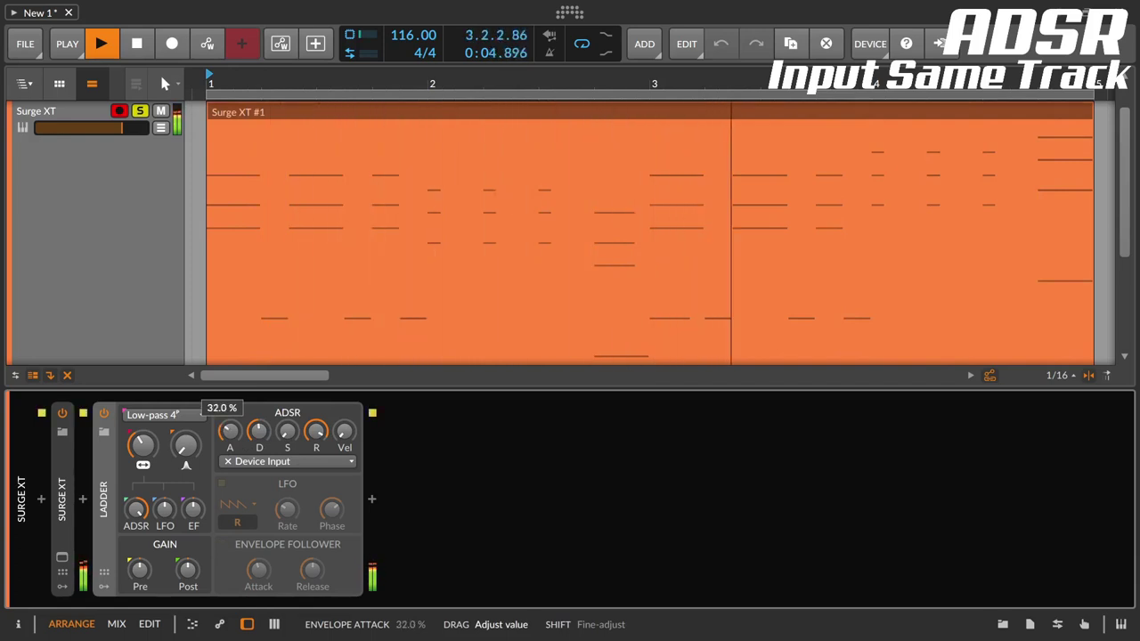
left_click_drag(230, 431, 229, 429)
Invert the ADSR amount to −60 st and raise the filter frequency to its maximum.
left_click_drag(136, 510, 136, 614)
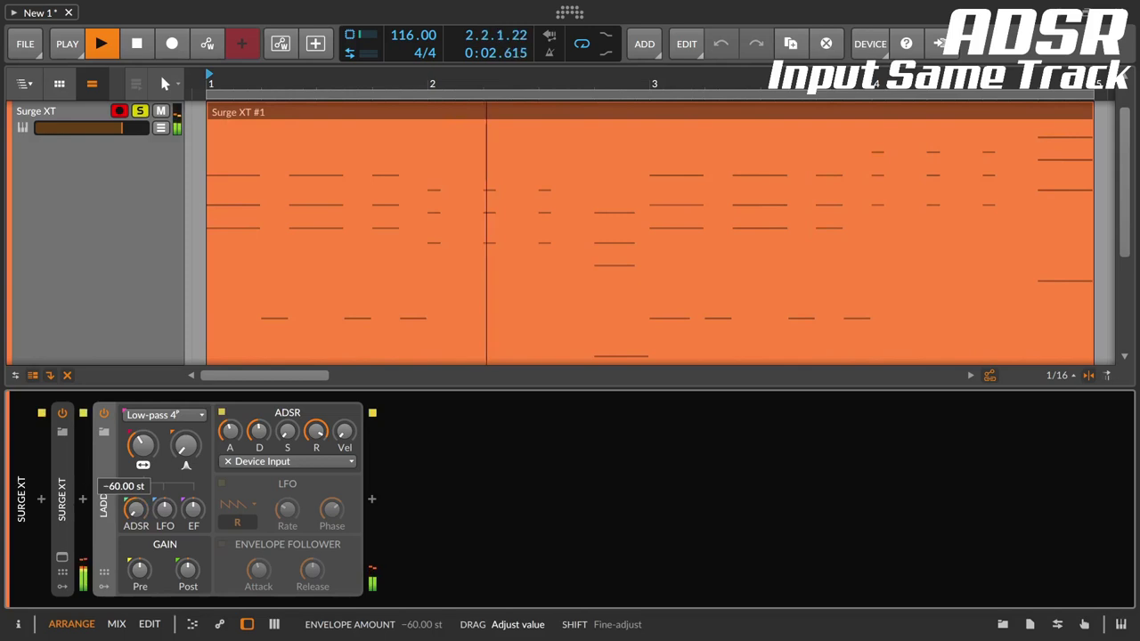
left_click_drag(142, 445, 143, 374)
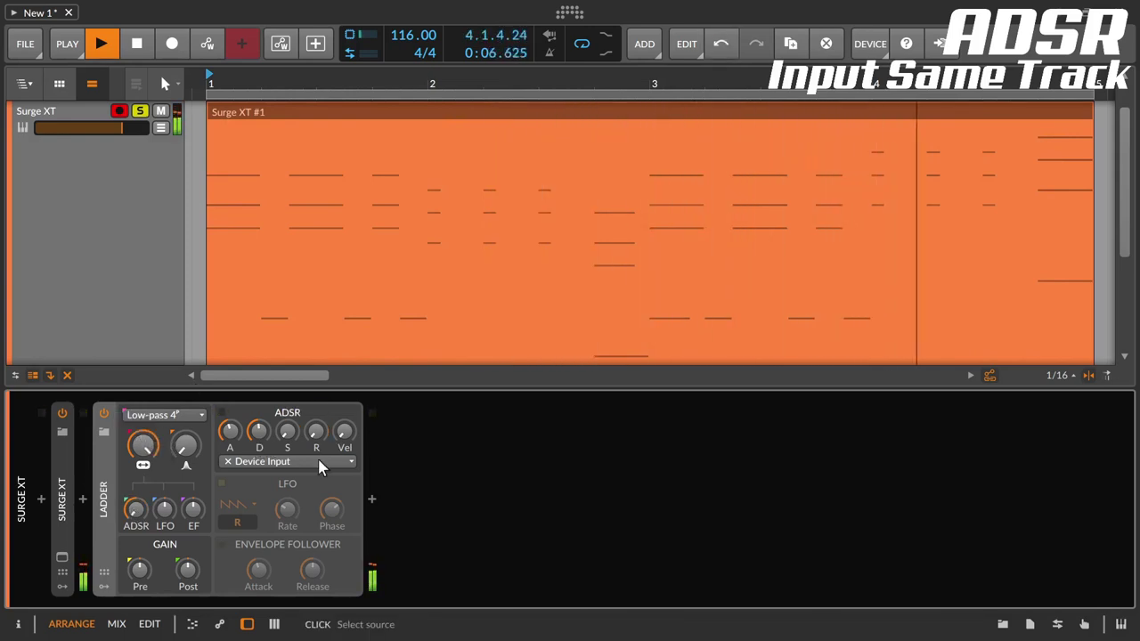
Try envelope attacks of about 80.3 % and 39.7 %, raise the release, and set the decay to 46 %.
left_click_drag(229, 431, 229, 435)
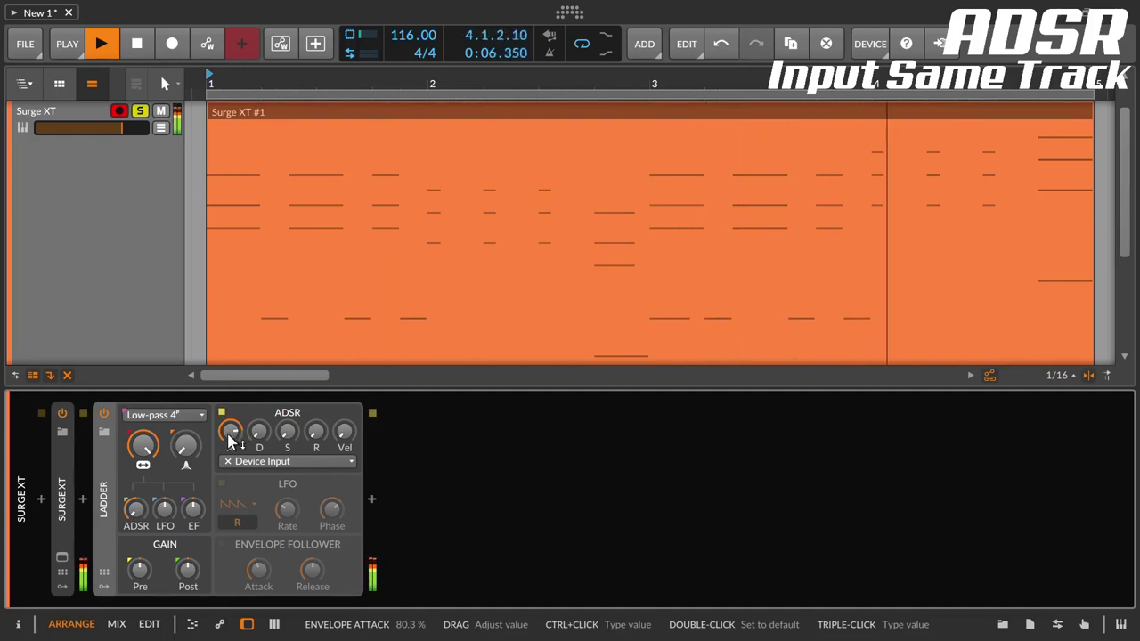
mouse_move(229, 437)
left_mouse_down()
mouse_move(257, 436)
mouse_move(230, 442)
left_mouse_up()
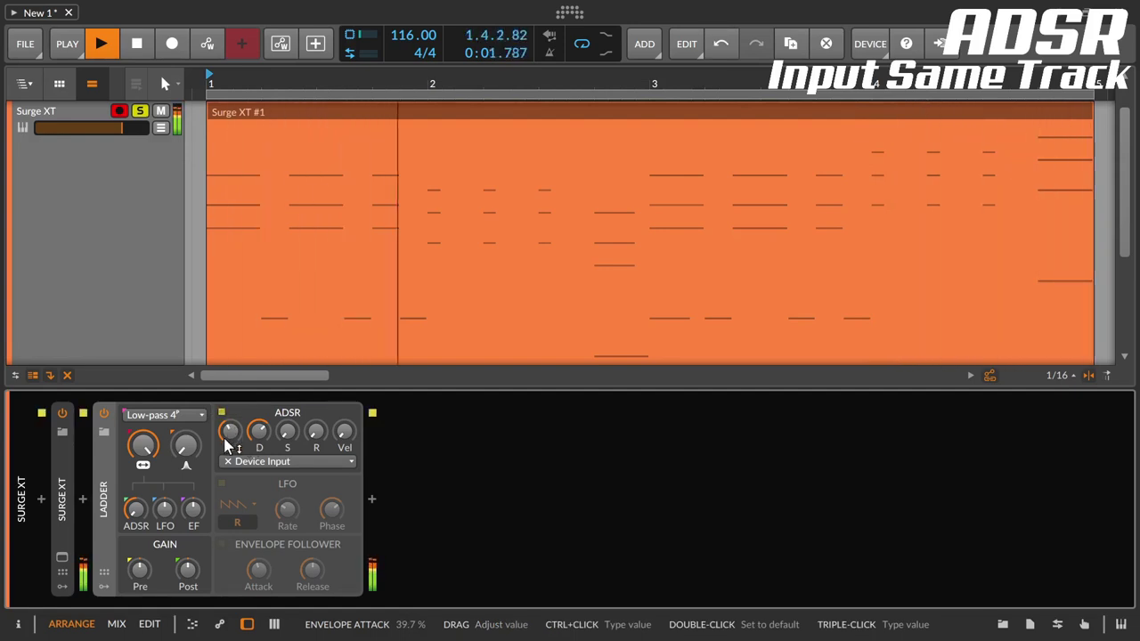
left_click_drag(228, 439, 316, 411)
left_click_drag(259, 434, 258, 448)
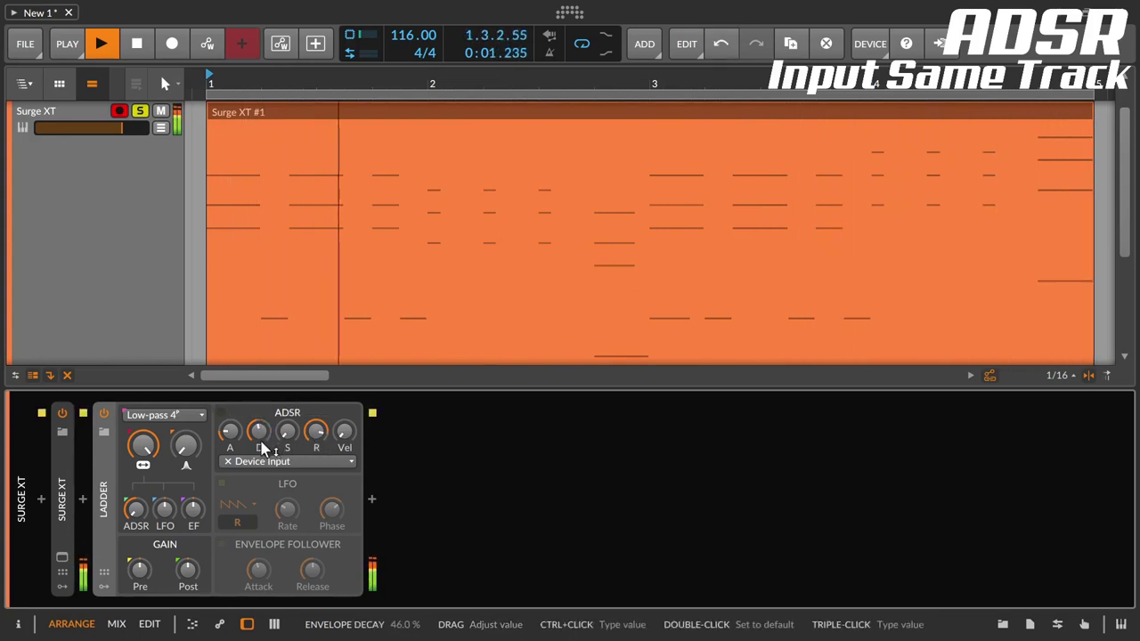
Lower the envelope decay, raise the sustain, and try a 69 % attack before setting it to about 43.3 %.
left_click_drag(263, 448, 235, 433)
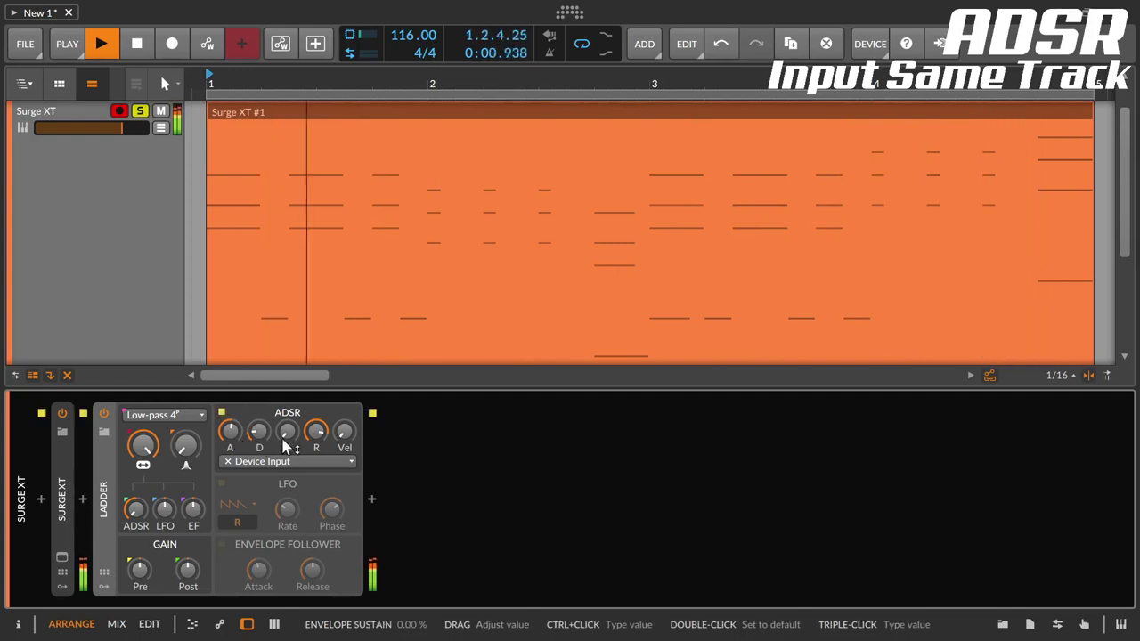
left_click_drag(232, 433, 287, 435)
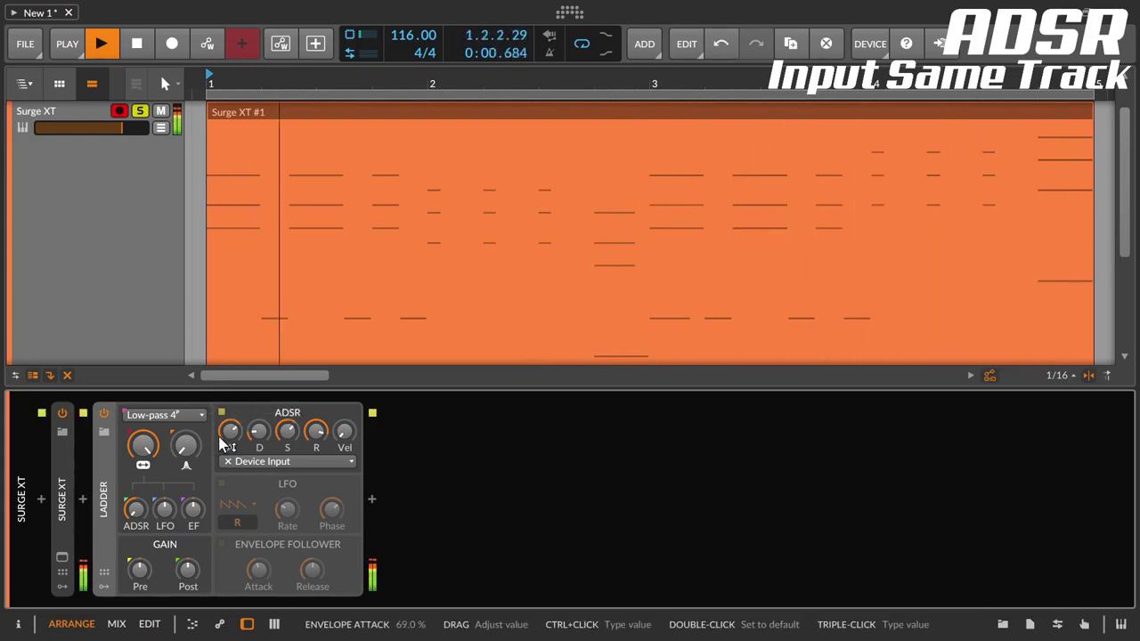
left_click_drag(224, 444, 234, 440)
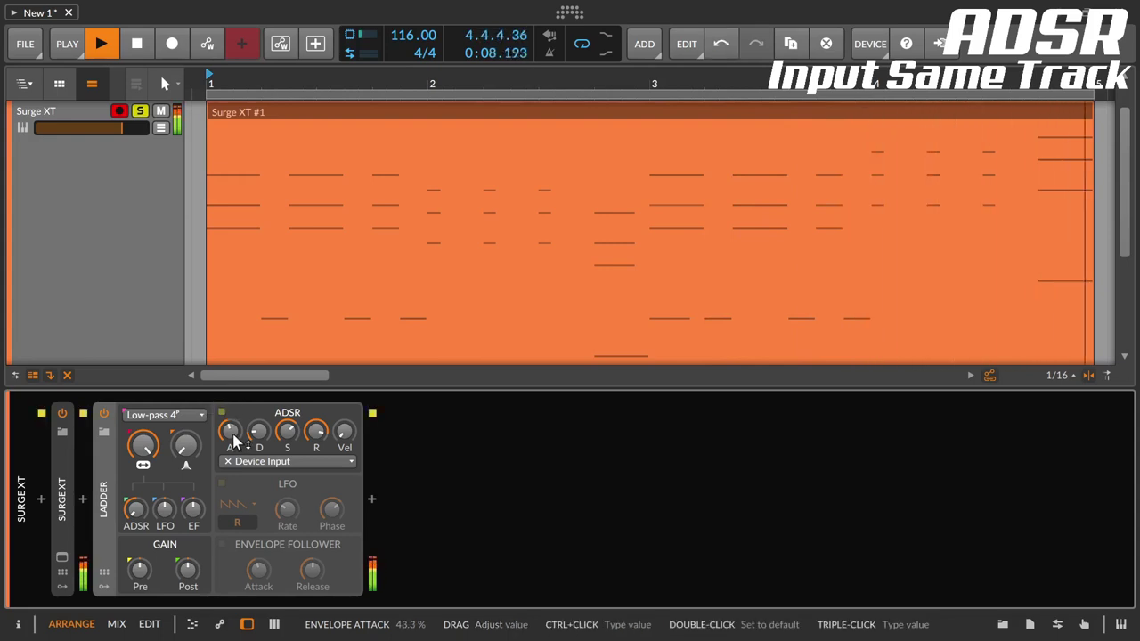
Stop the same-track example, play the example with the other track, and shorten the envelope attack.
left_click(140, 46)
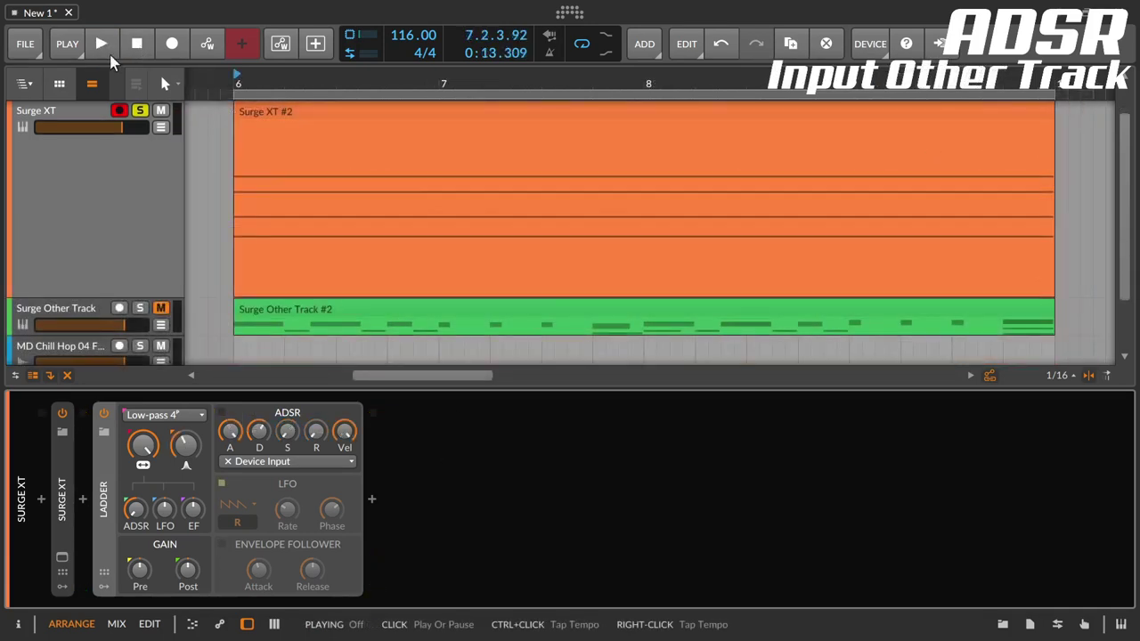
left_click(109, 52)
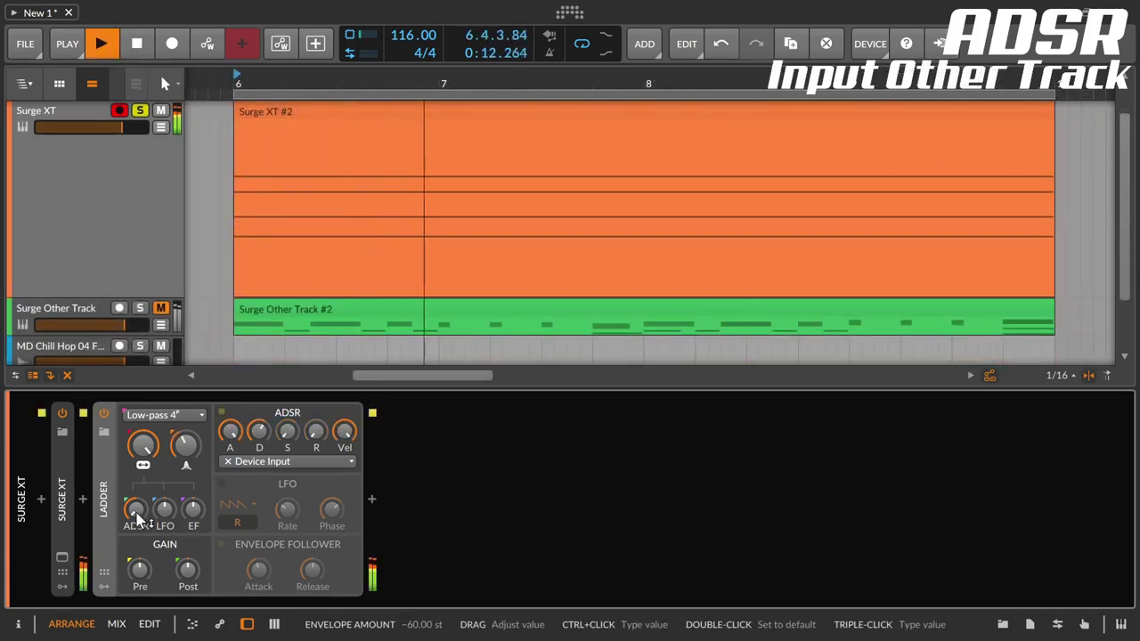
left_click_drag(138, 518, 138, 486)
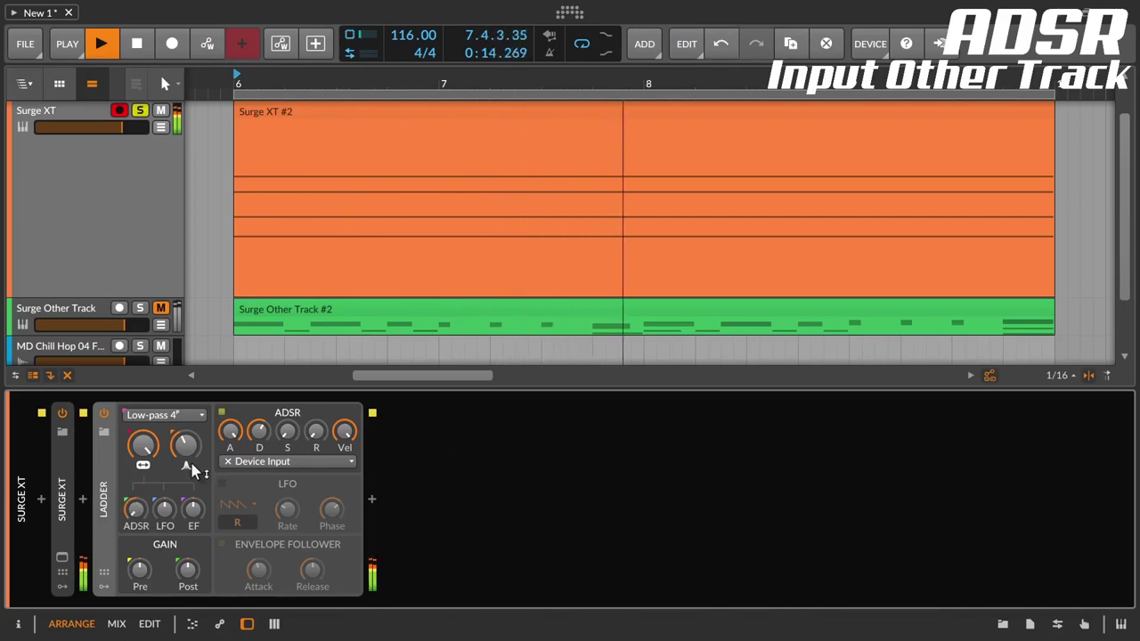
left_click(230, 433)
mouse_move(230, 433)
left_mouse_down()
mouse_move(230, 388)
mouse_move(230, 416)
left_mouse_up()
Change the ADSR note source from Device Input to Surge Other Track.
left_click(259, 461)
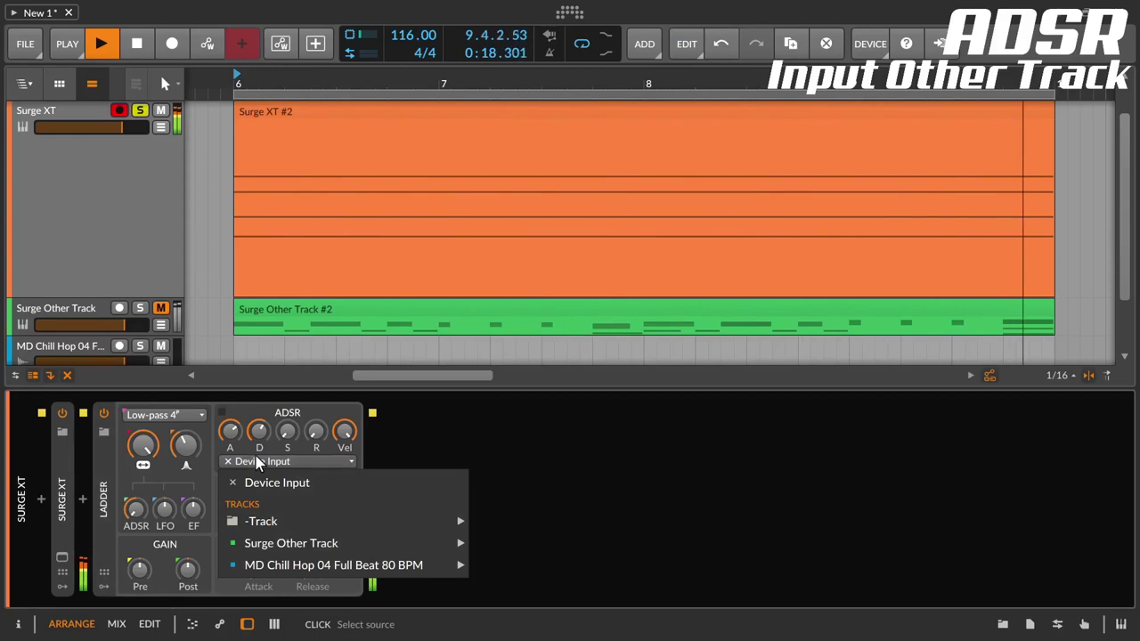
mouse_move(426, 547)
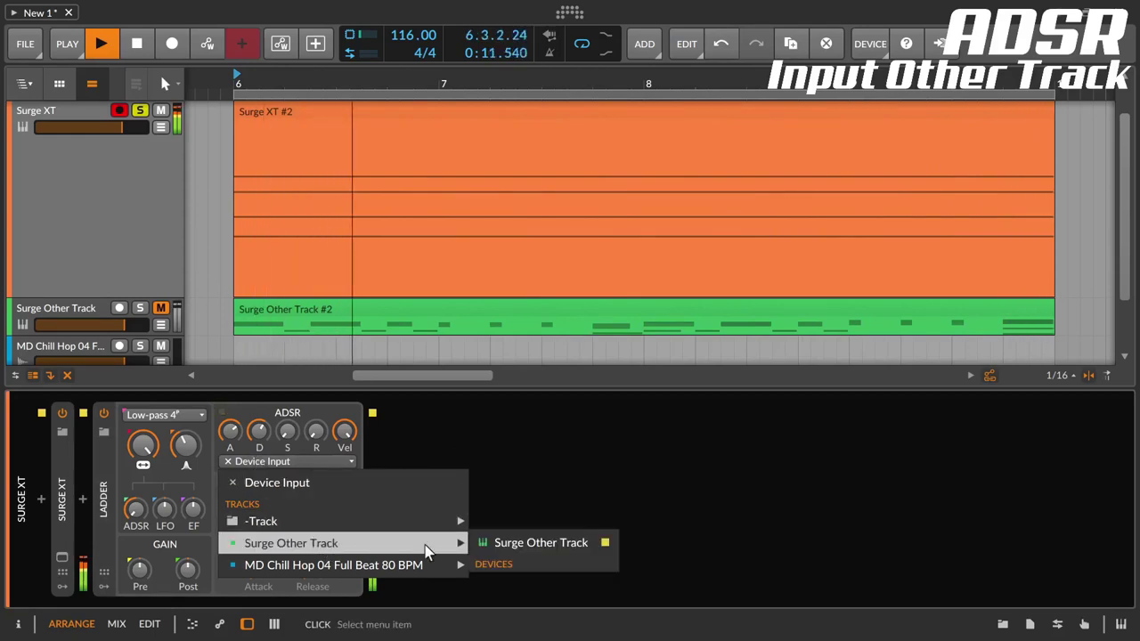
left_click(504, 545)
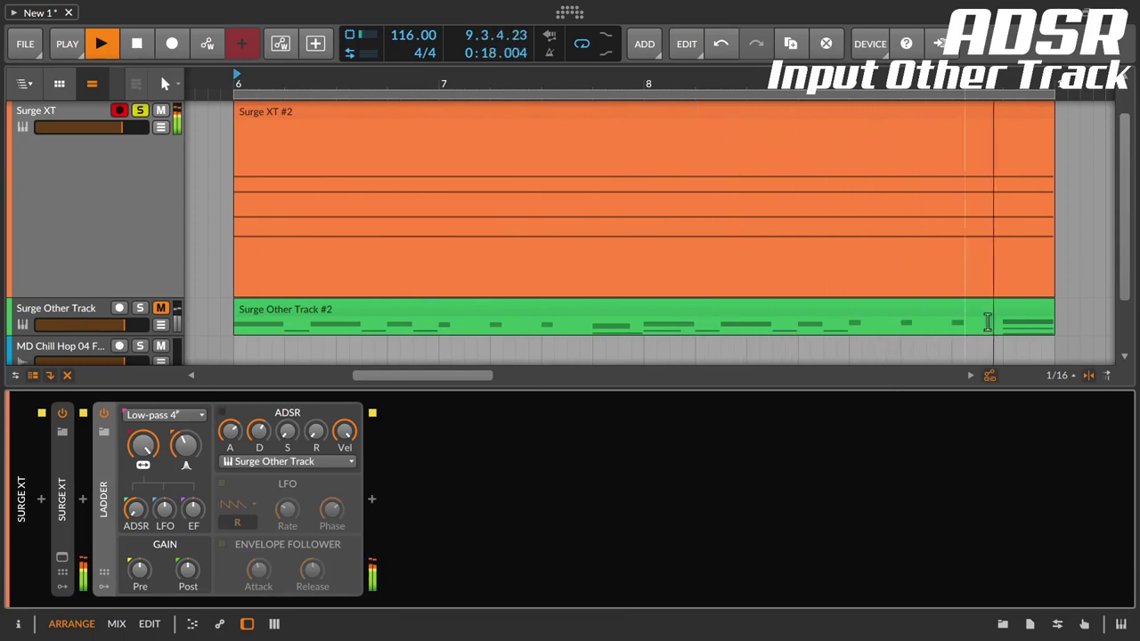
Shorten the envelope attack to well below 64 % and try a decay of about 42.3 %.
left_click(231, 433)
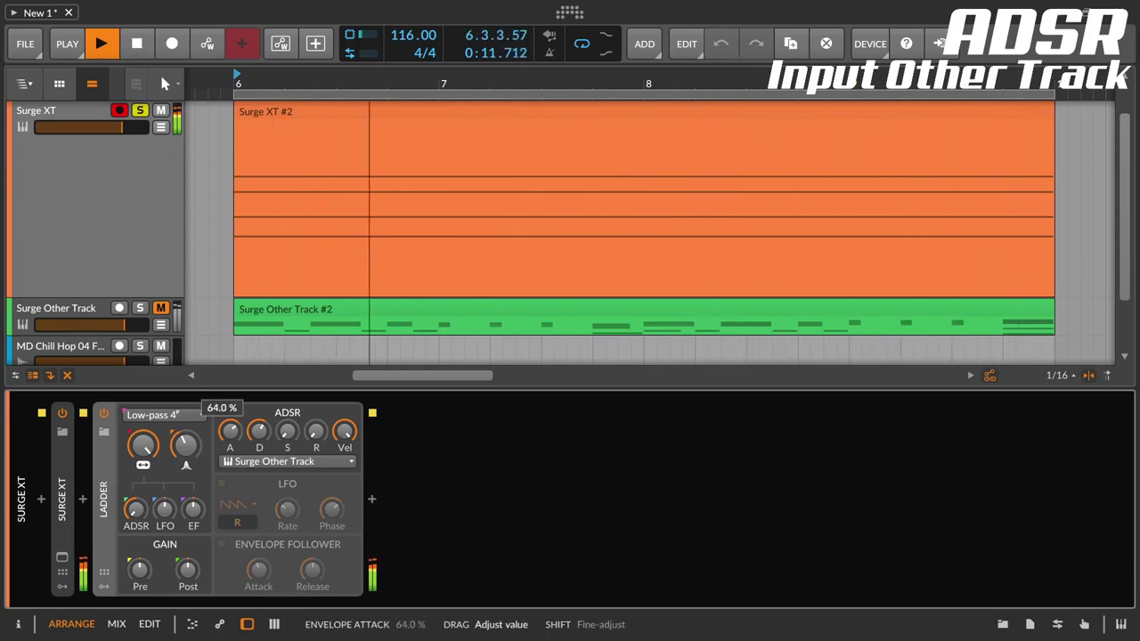
left_click_drag(231, 433, 316, 402)
left_click(258, 432)
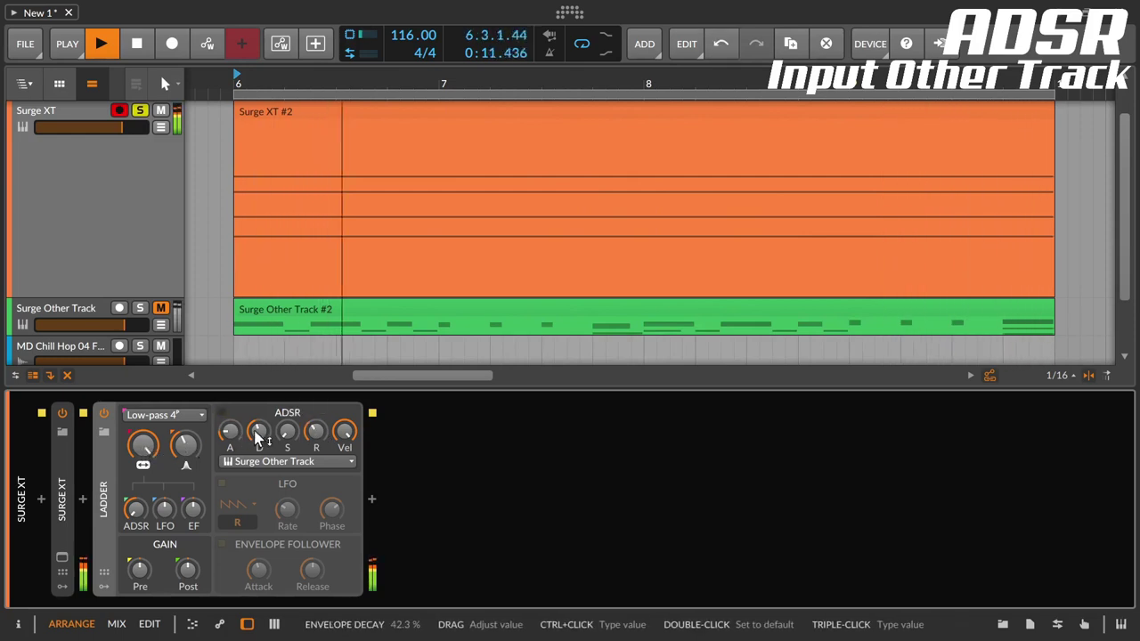
left_click_drag(263, 436, 236, 444)
Lower the filter frequency and resonance, and readjust the envelope decay and release.
left_click_drag(144, 444, 144, 459)
left_click_drag(187, 445, 144, 450)
left_click_drag(258, 434, 231, 444)
left_click_drag(316, 434, 316, 466)
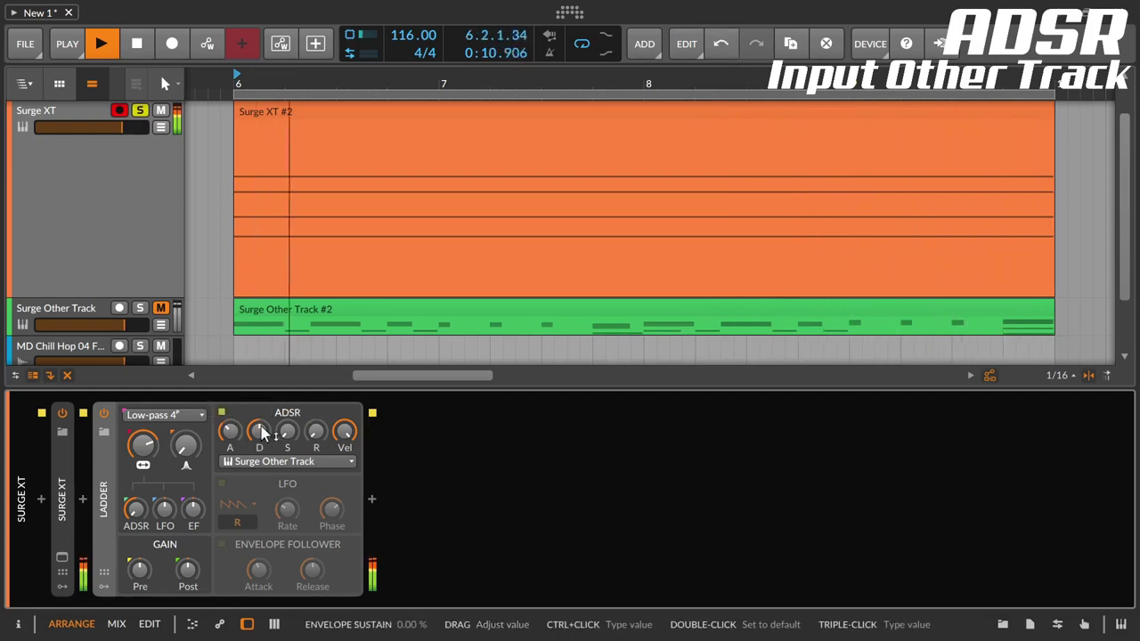
Try a 0 % attack with a 74 % decay, and a longer attack with a shorter decay and 79.3 % release.
left_click_drag(232, 435, 258, 442)
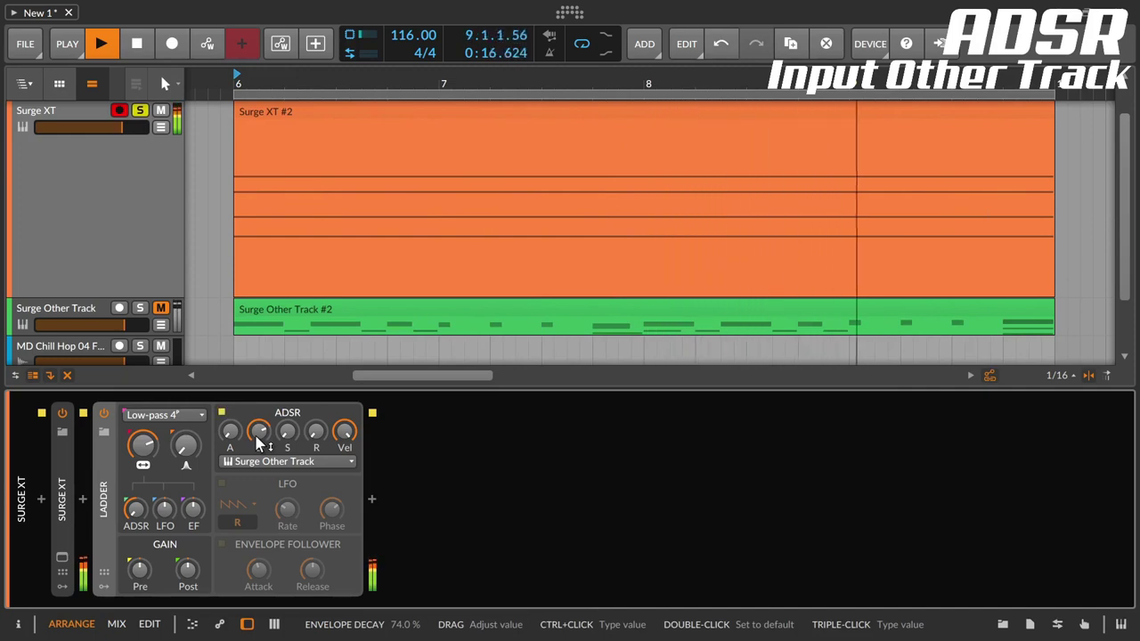
left_click_drag(259, 443, 259, 484)
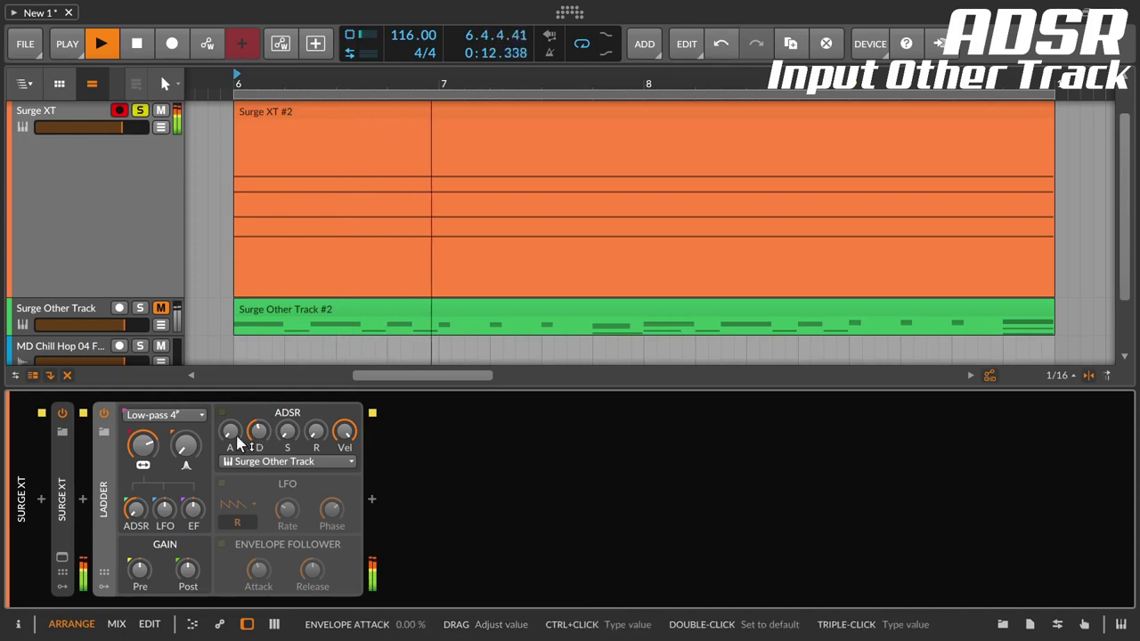
left_click_drag(230, 443, 314, 335)
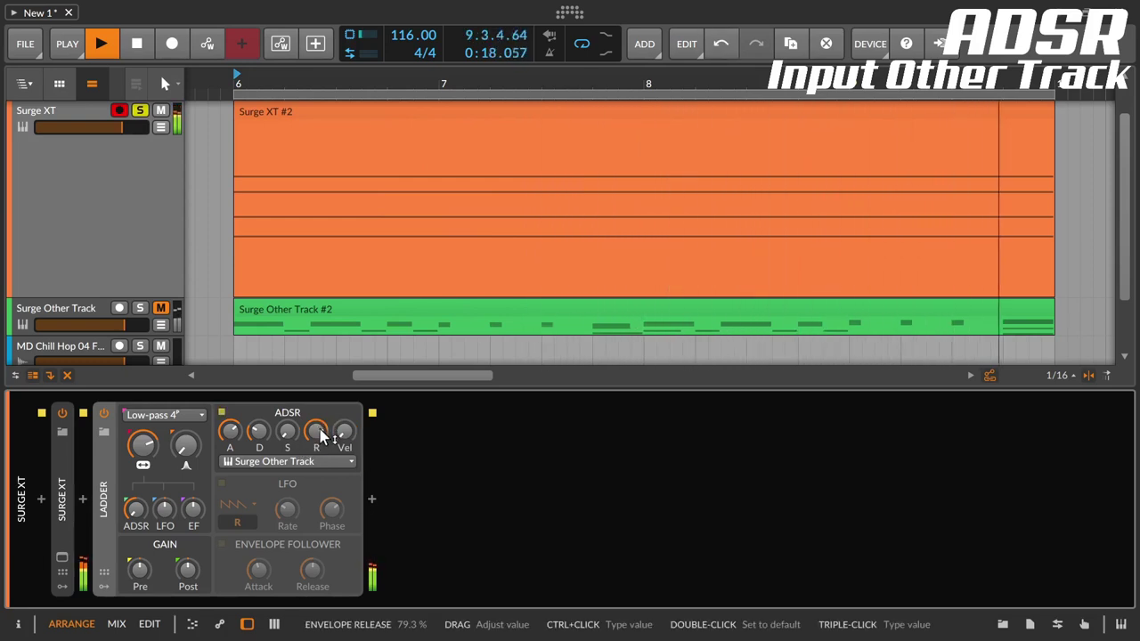
left_click_drag(321, 437, 320, 545)
Try envelope attacks of about 49.7 % and 56 %, and raise the decay to about 62.3 %.
left_click_drag(233, 436, 233, 438)
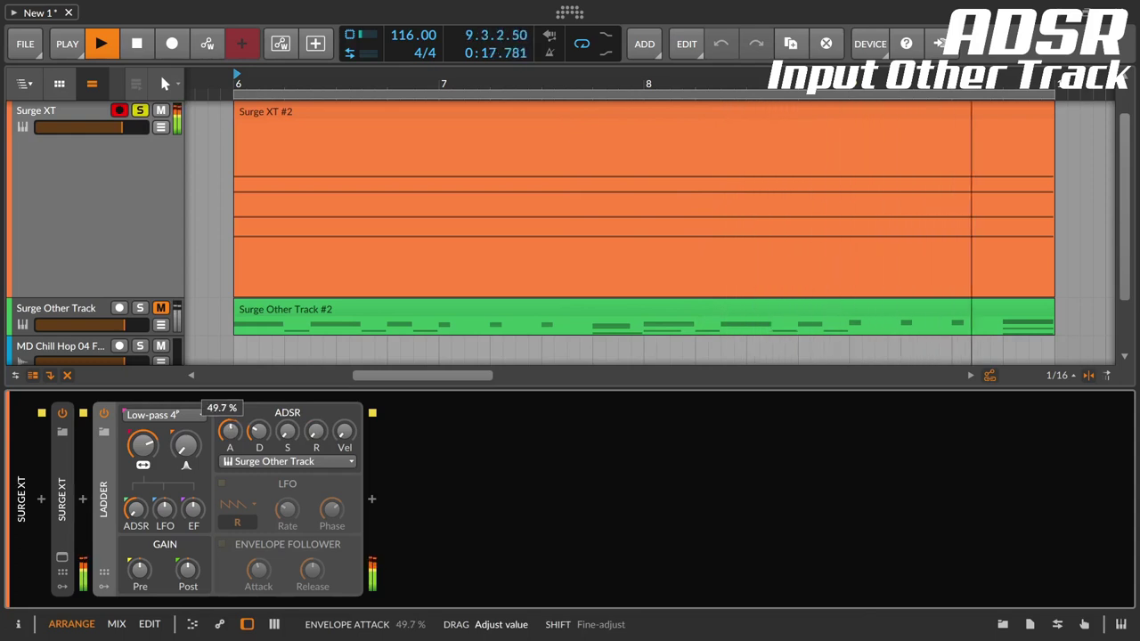
left_click_drag(232, 438, 233, 445)
left_click(258, 432)
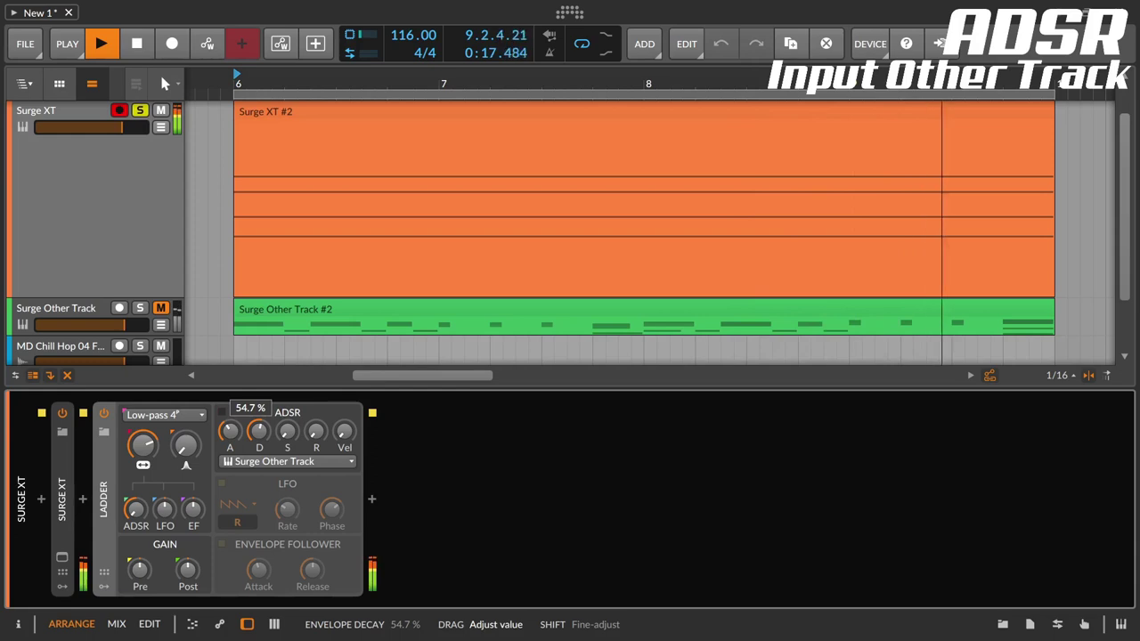
left_click_drag(230, 432, 229, 401)
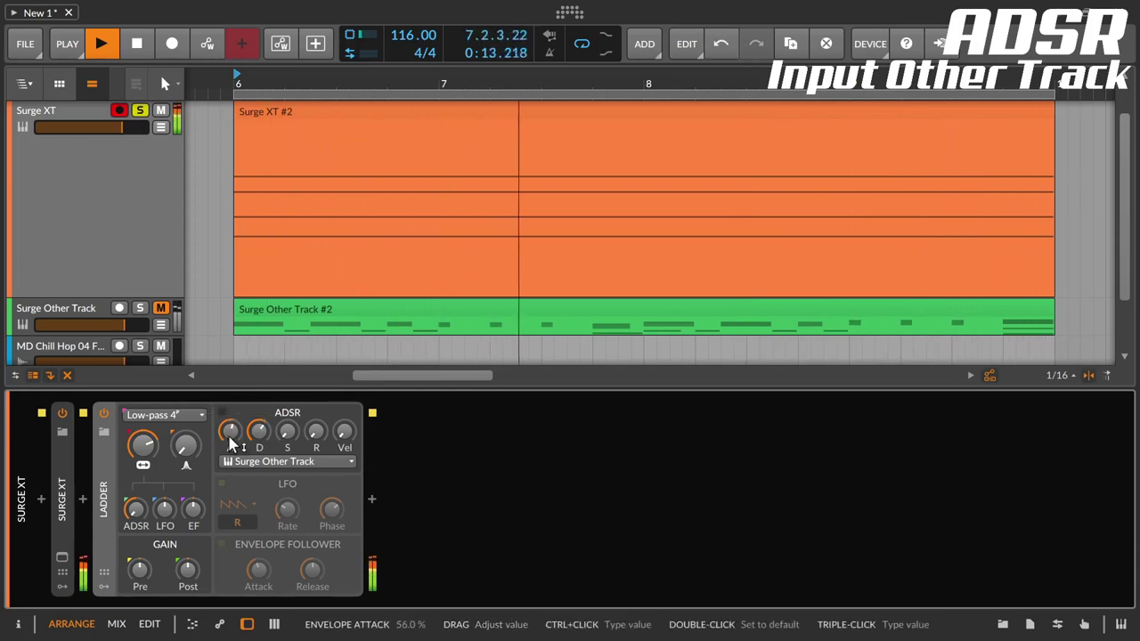
Set the envelope attack to 0 % and the sustain to about 64.3 %, and stop playback.
left_click_drag(229, 441, 230, 498)
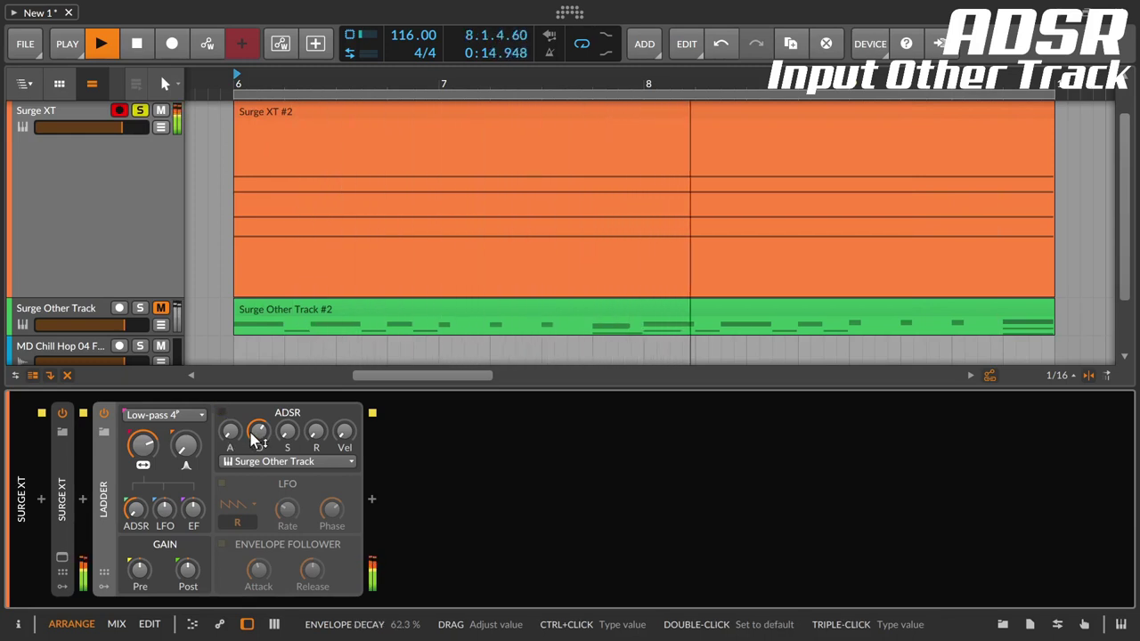
left_click_drag(287, 433, 287, 386)
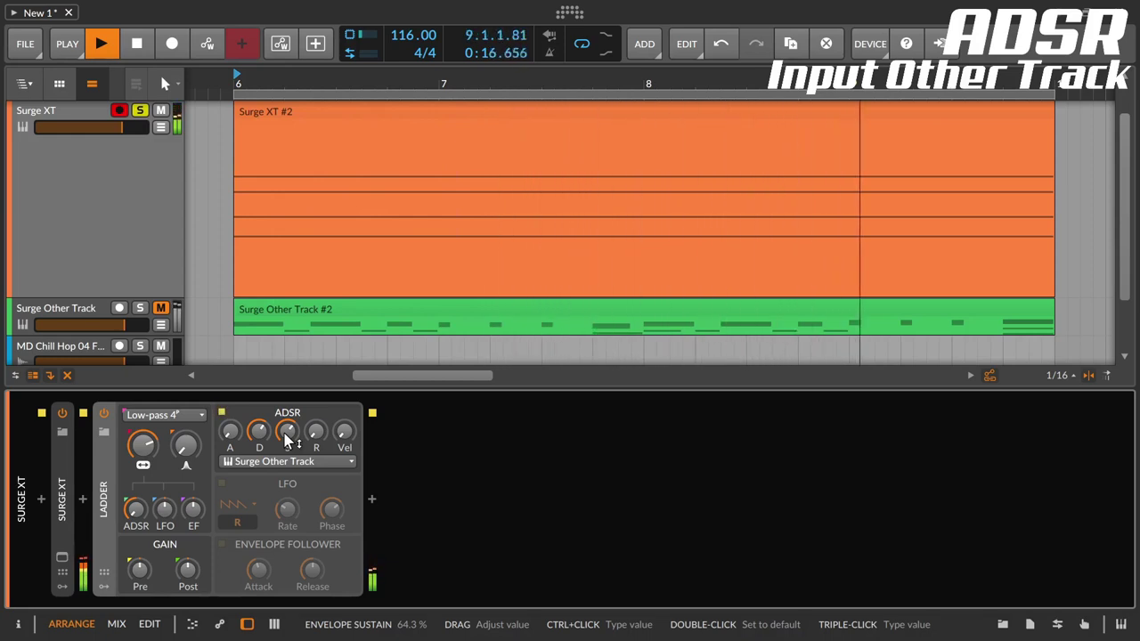
left_click(139, 44)
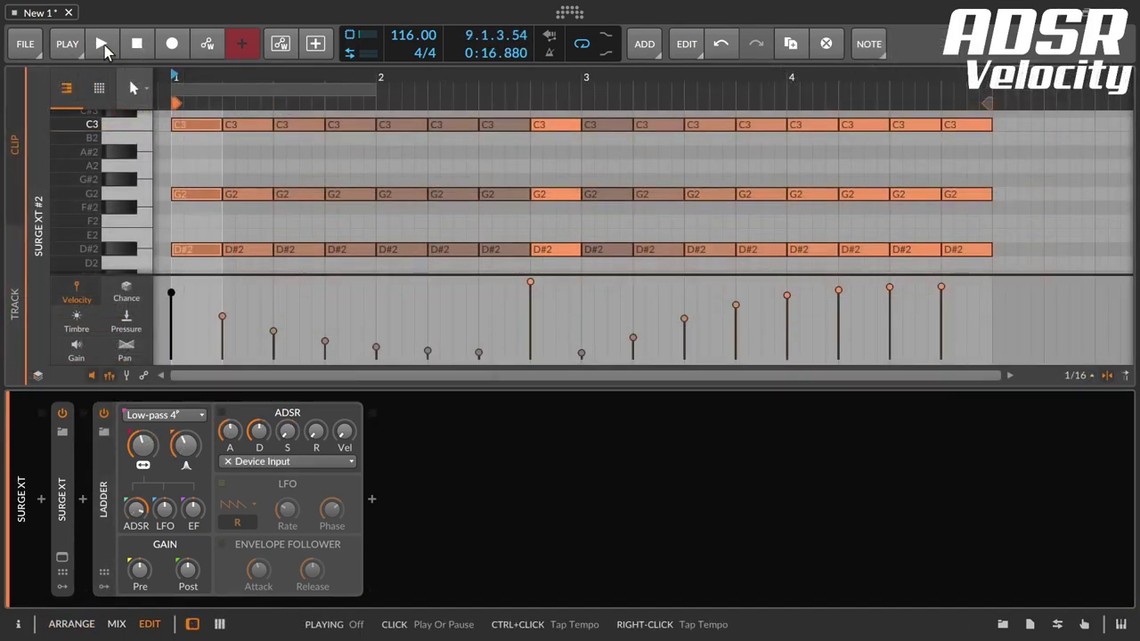
Play the velocity example, raise the ADSR amount, and turn the envelope velocity sensitivity up to its maximum.
left_click(104, 47)
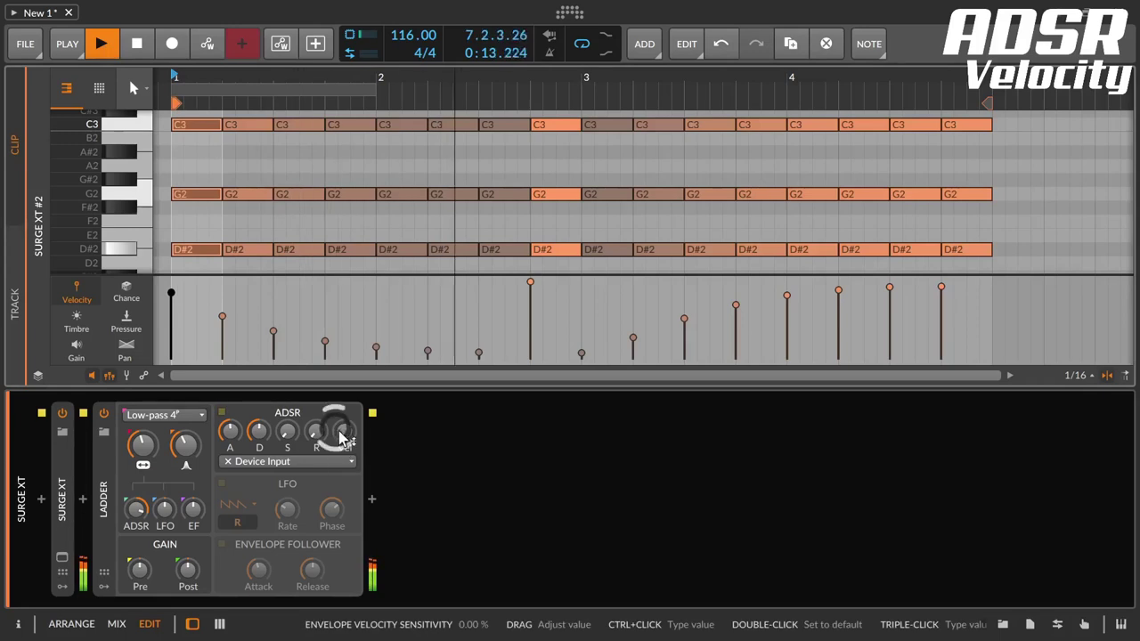
mouse_move(138, 510)
left_mouse_down()
mouse_move(138, 472)
mouse_move(138, 512)
left_mouse_up()
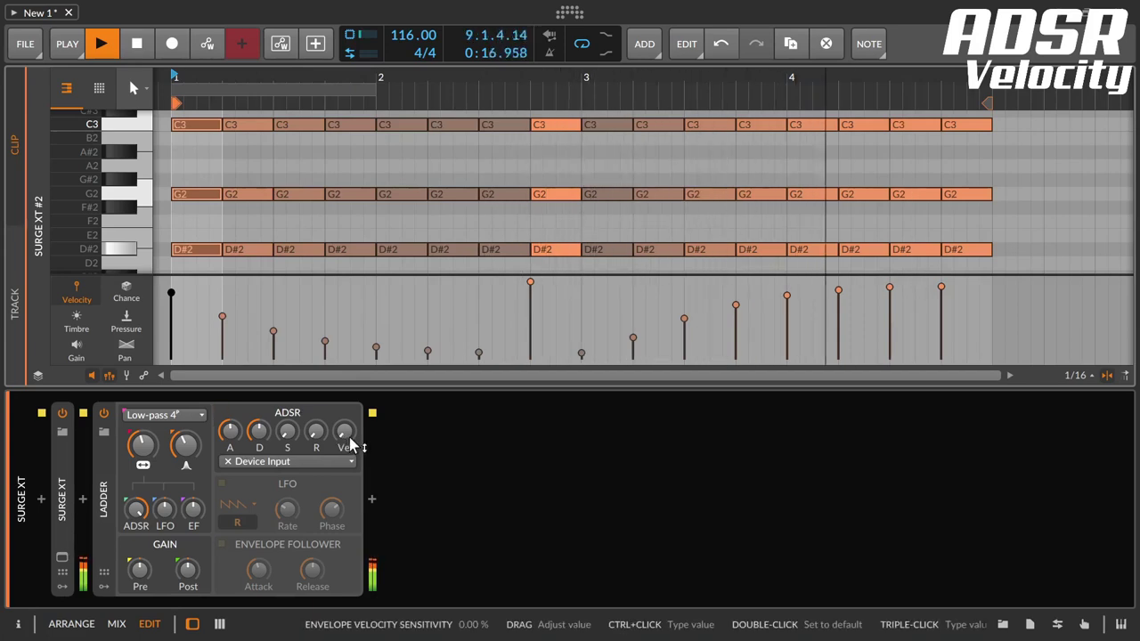
left_click_drag(350, 443, 344, 440)
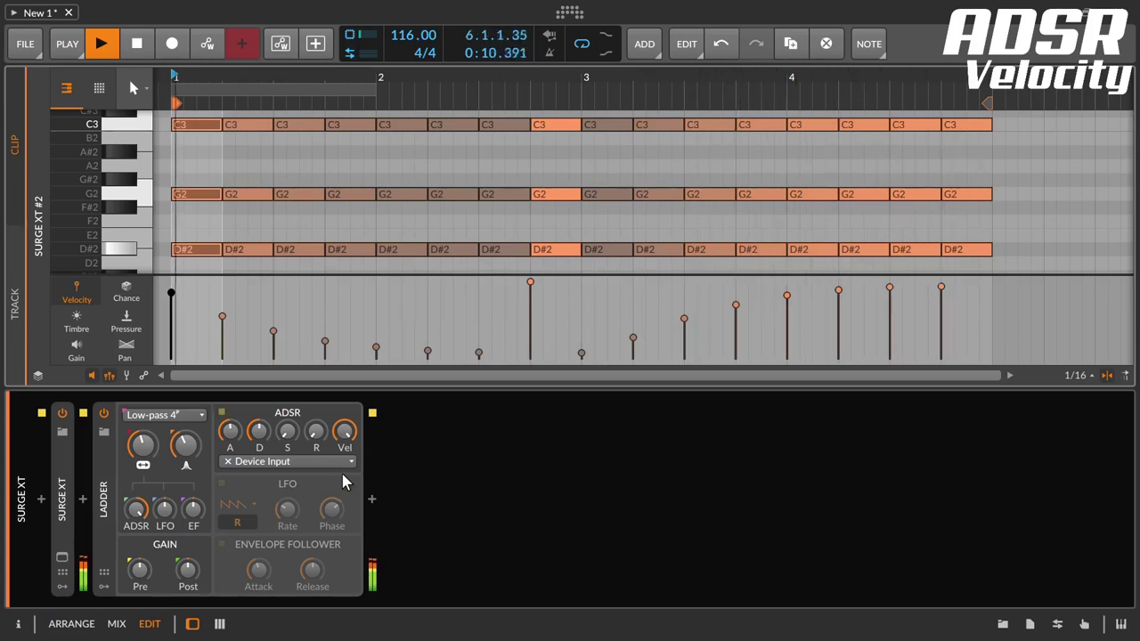
Shorten the envelope attack, raise the sustain to about 63 %, and try an 80 % release before setting it to 0 %.
left_click_drag(259, 431, 237, 440)
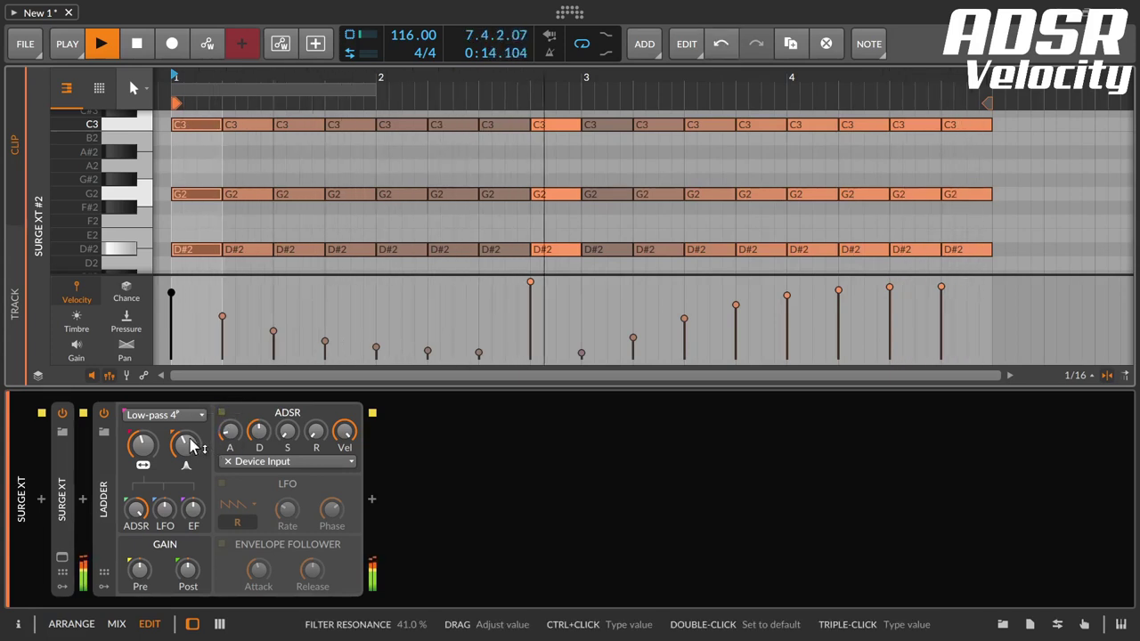
left_click_drag(314, 443, 314, 406)
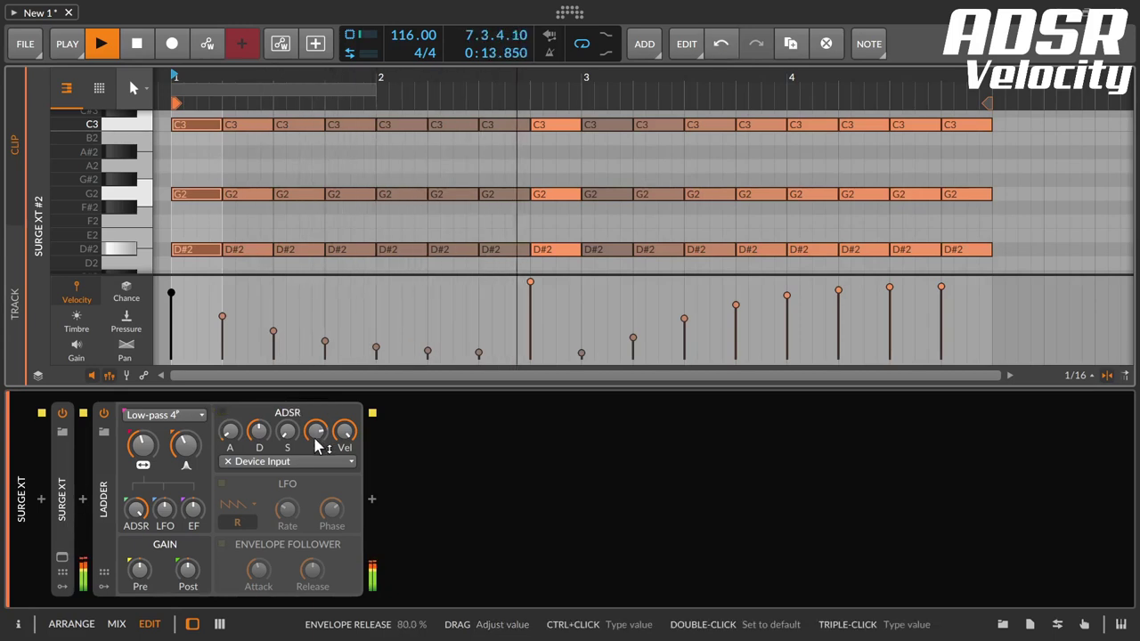
mouse_move(287, 432)
left_mouse_down()
mouse_move(287, 445)
mouse_move(287, 419)
left_mouse_up()
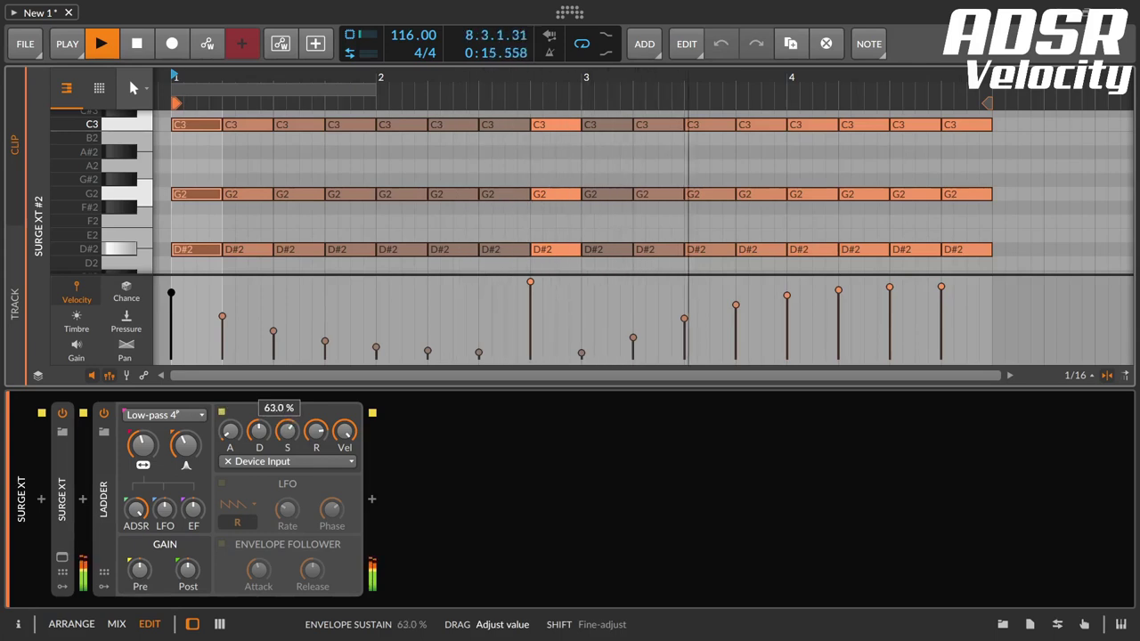
left_click_drag(287, 412, 287, 410)
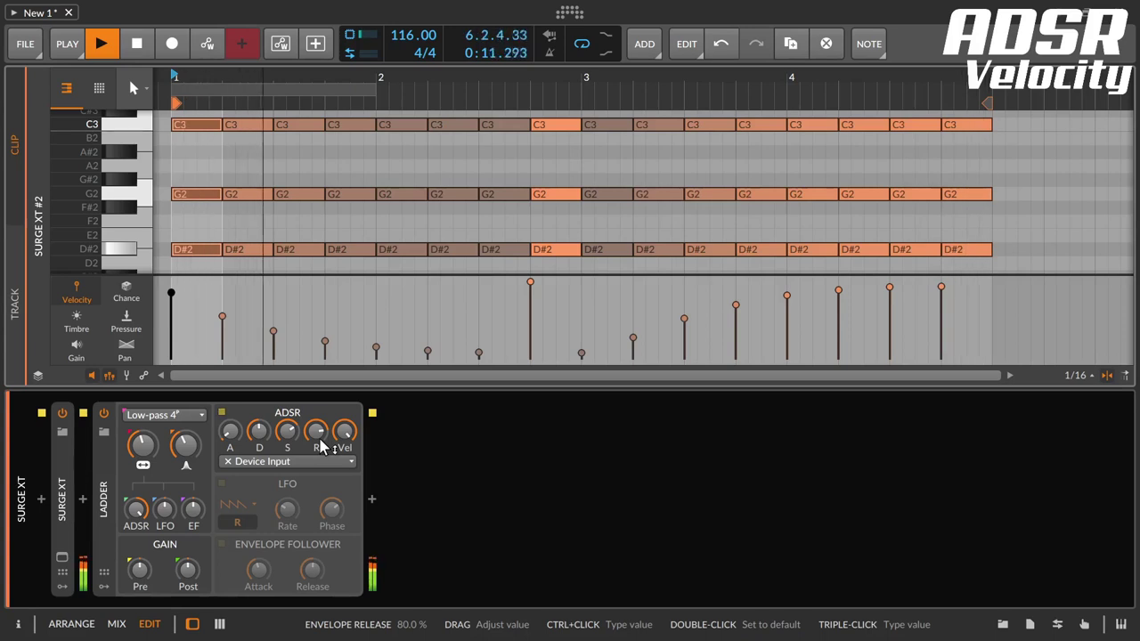
left_click_drag(314, 441, 313, 480)
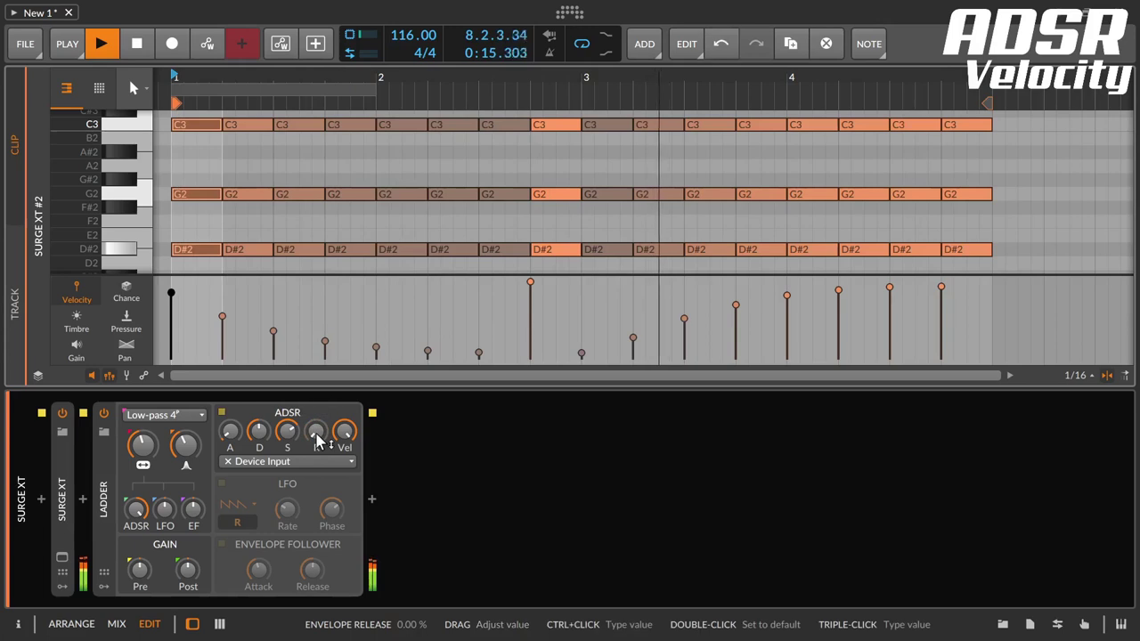
Invert the ADSR amount to its negative extreme, set the sustain to 0 %, and raise the filter frequency slightly.
left_click_drag(241, 451, 290, 490)
left_click_drag(264, 439, 263, 414)
left_click_drag(133, 512, 134, 606)
left_click_drag(145, 448, 145, 436)
left_click_drag(238, 434, 230, 460)
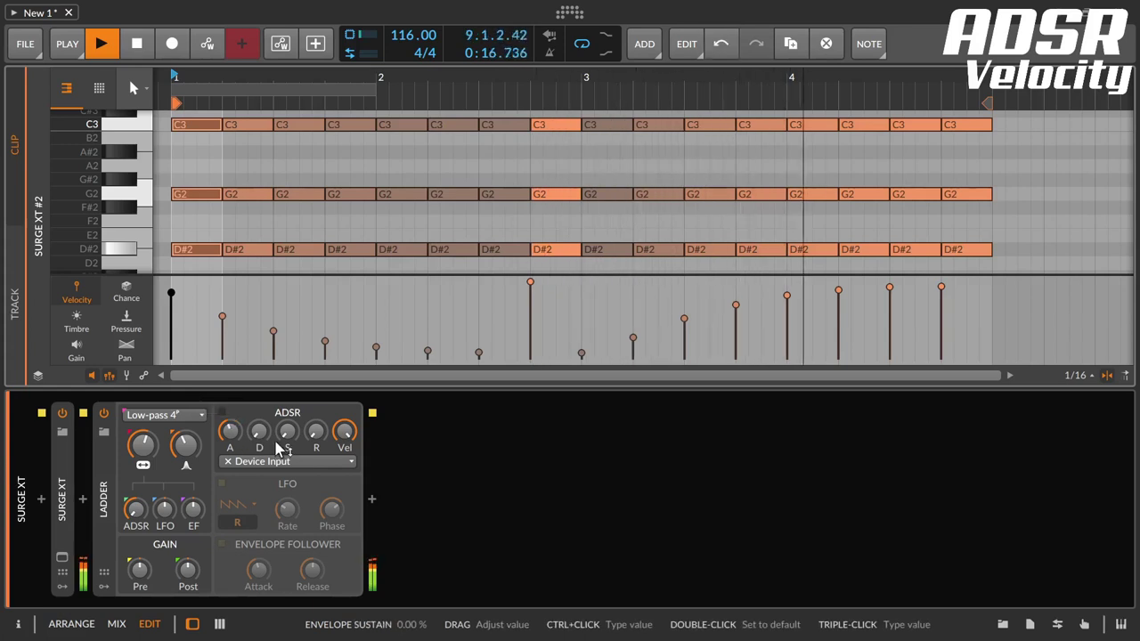
Try a 17 % attack, raise the filter frequency, and set the envelope attack to 62 % and the decay to 31 %.
left_click_drag(316, 433, 321, 512)
left_click_drag(256, 432, 231, 438)
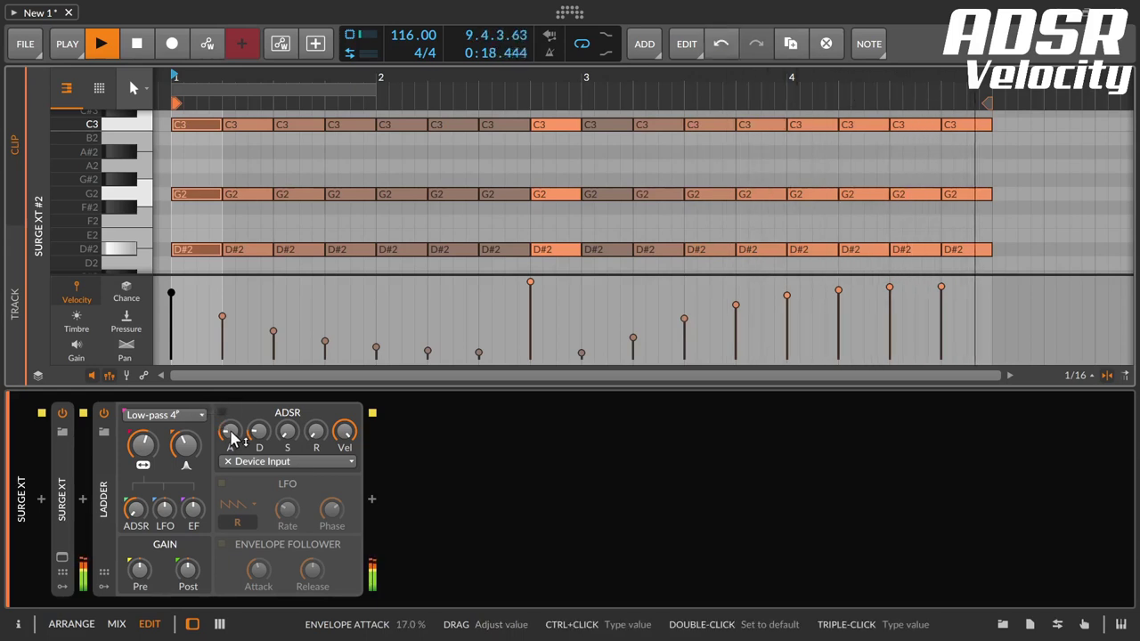
mouse_move(142, 444)
left_mouse_down()
mouse_move(142, 454)
mouse_move(142, 440)
left_mouse_up()
mouse_move(230, 436)
left_mouse_down()
mouse_move(265, 451)
mouse_move(230, 430)
left_mouse_up()
left_click_drag(157, 438, 157, 435)
left_click_drag(259, 433, 259, 418)
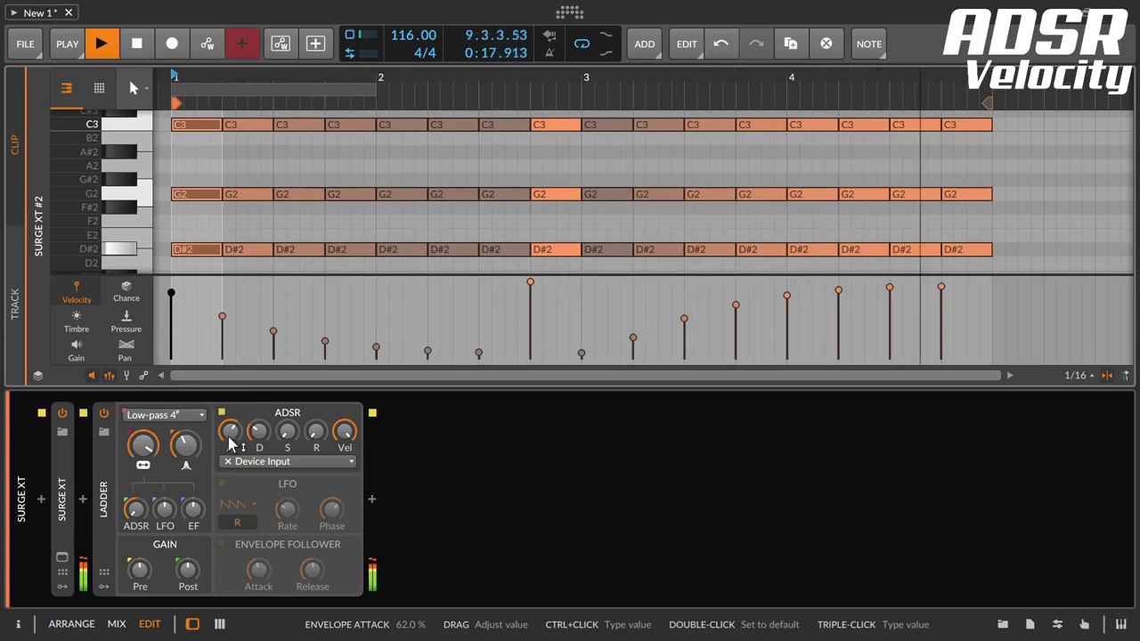
Try a 77 % attack, lower the envelope decay to its minimum, and raise the sustain to 100 %.
left_click_drag(230, 437, 230, 433)
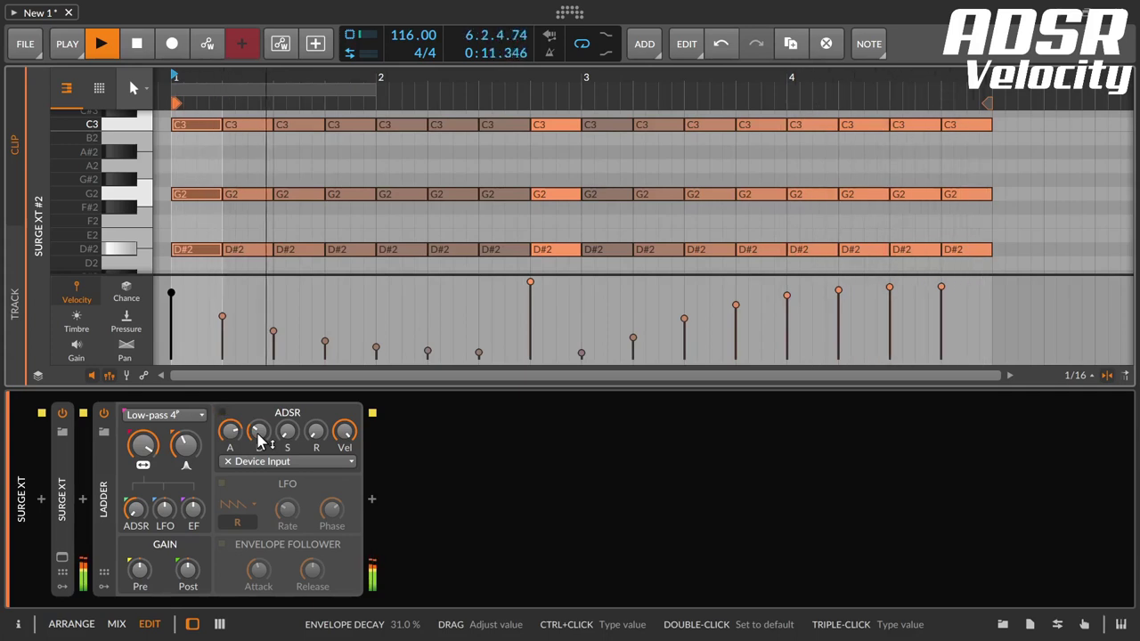
left_click_drag(258, 438, 258, 451)
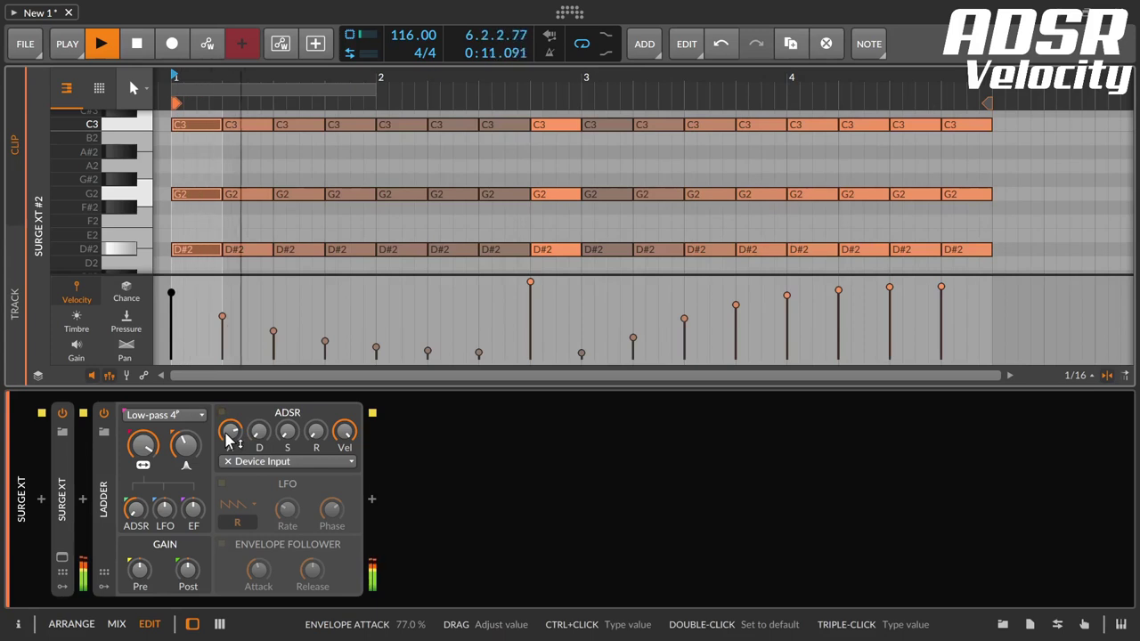
left_click_drag(228, 437, 295, 434)
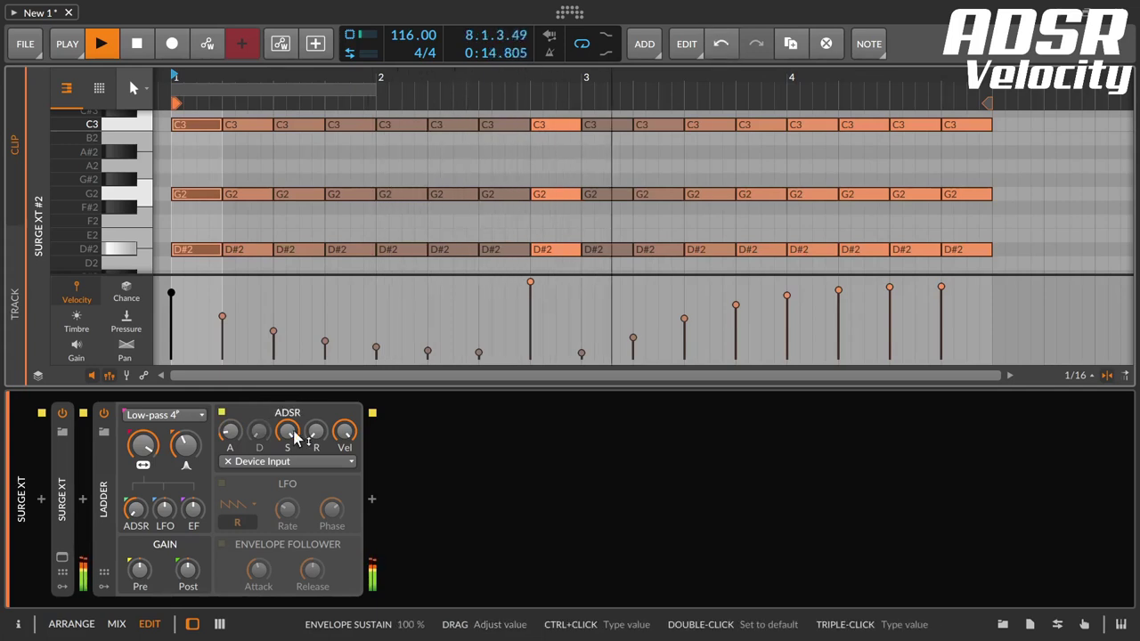
Try envelope attacks of 0 % and about 58.7 %, and lower the sustain to its minimum.
left_click_drag(227, 438, 226, 473)
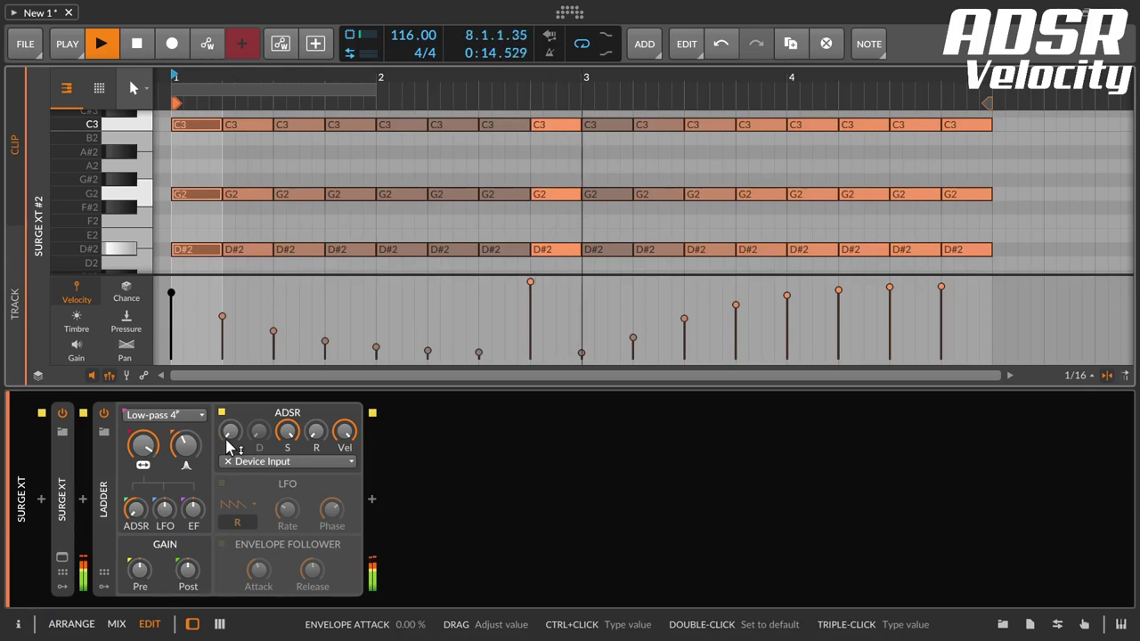
left_click_drag(232, 443, 232, 407)
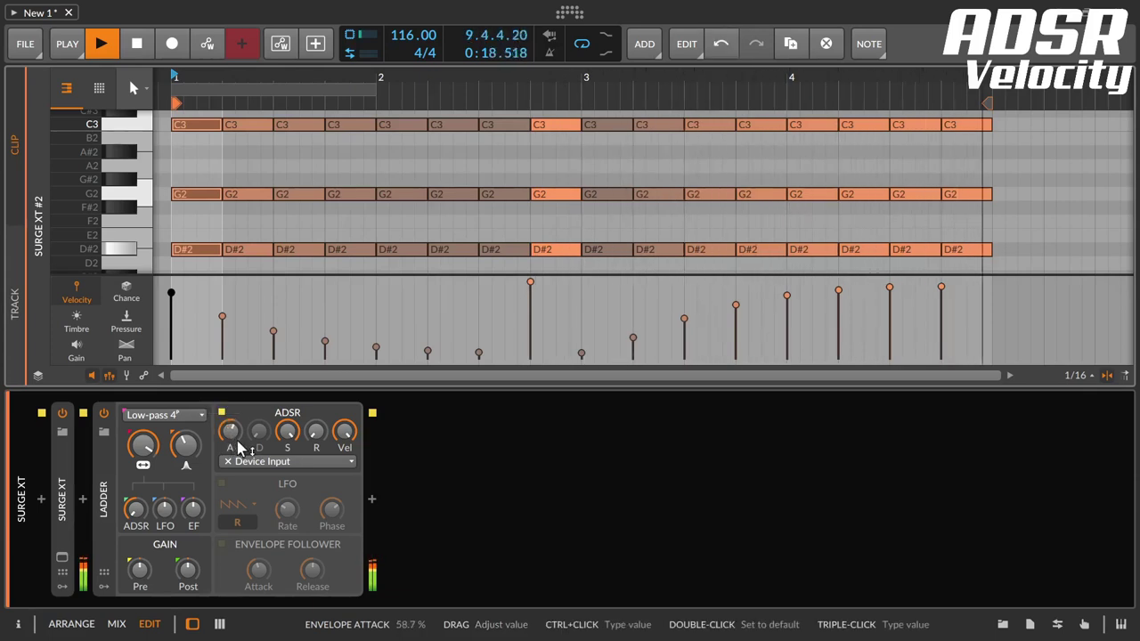
left_click_drag(287, 437, 318, 511)
left_click_drag(259, 433, 262, 444)
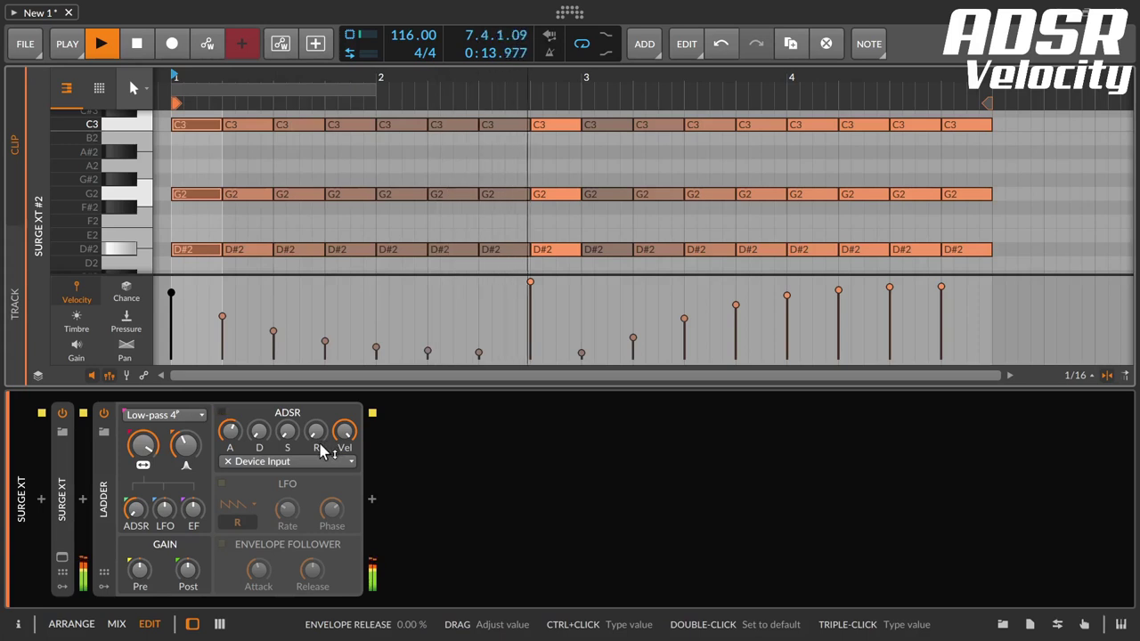
Try a 77.7 % envelope release and a 42.3 % attack, set the decay to 61 %, and stop playback.
left_click_drag(320, 445, 321, 392)
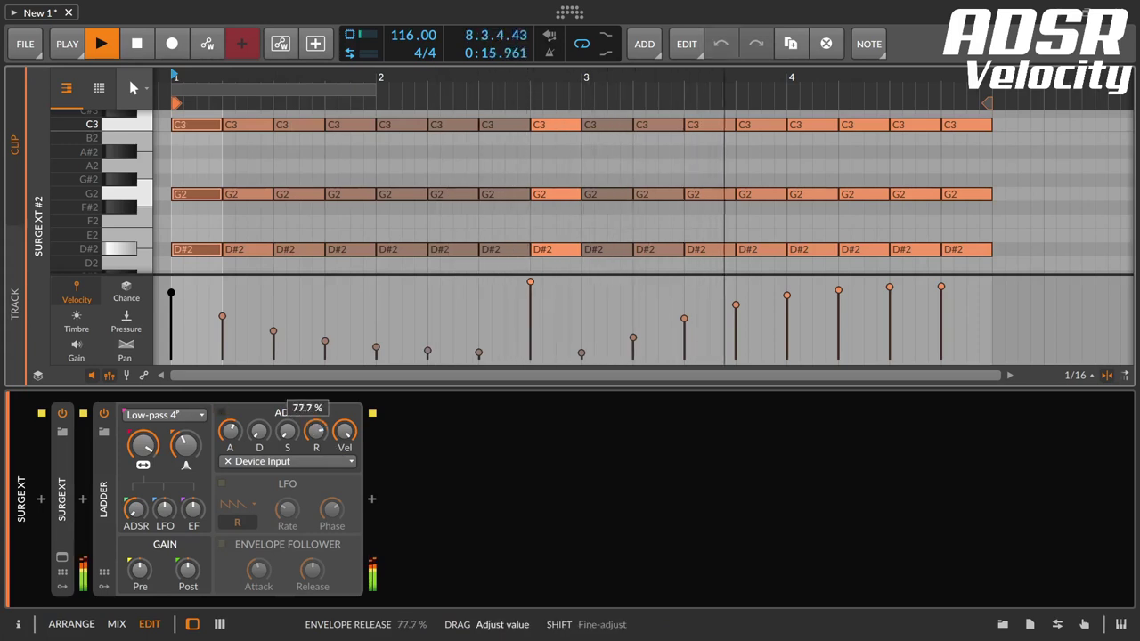
left_click_drag(230, 433, 230, 426)
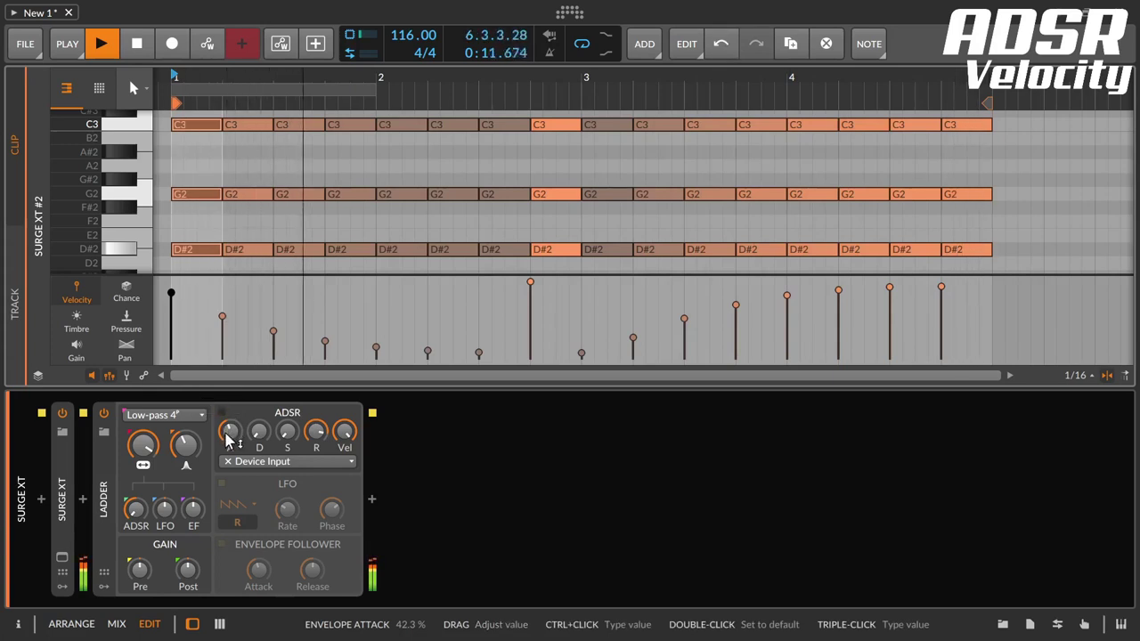
mouse_move(259, 433)
left_mouse_down()
mouse_move(258, 410)
mouse_move(260, 458)
mouse_move(232, 436)
mouse_move(232, 464)
mouse_move(258, 414)
mouse_move(237, 440)
mouse_move(257, 441)
left_mouse_up()
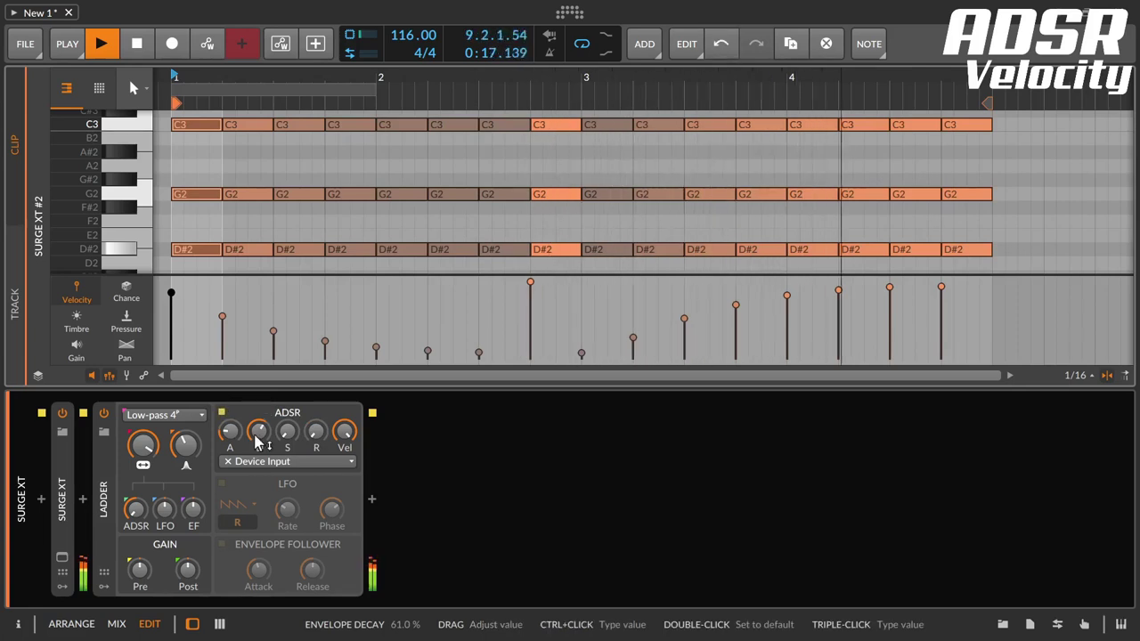
left_click(139, 50)
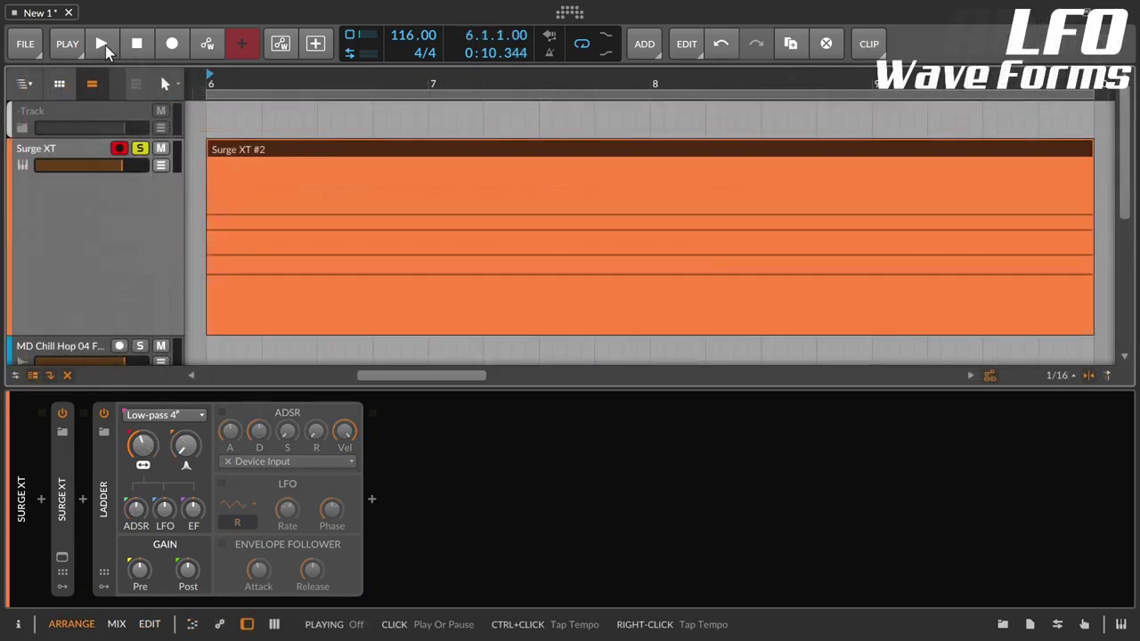
Start playback, adjust the filter frequency slightly, and raise the Ladder filter's LFO amount to its maximum.
left_click(103, 45)
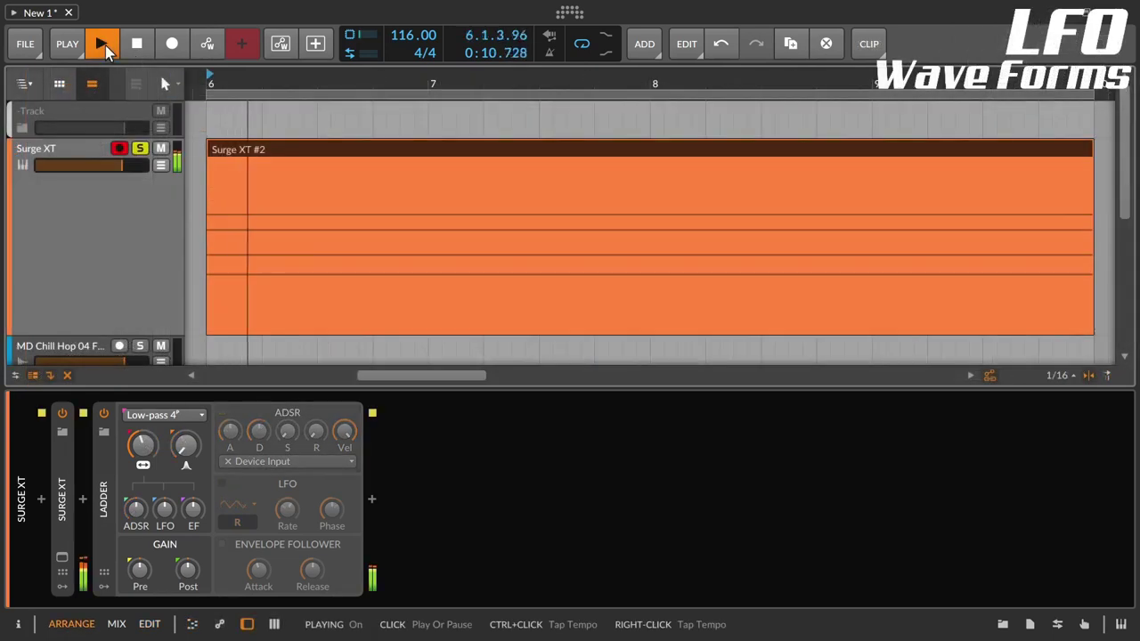
left_click_drag(141, 444, 141, 438)
left_click_drag(165, 529, 164, 505)
left_click_drag(142, 445, 143, 440)
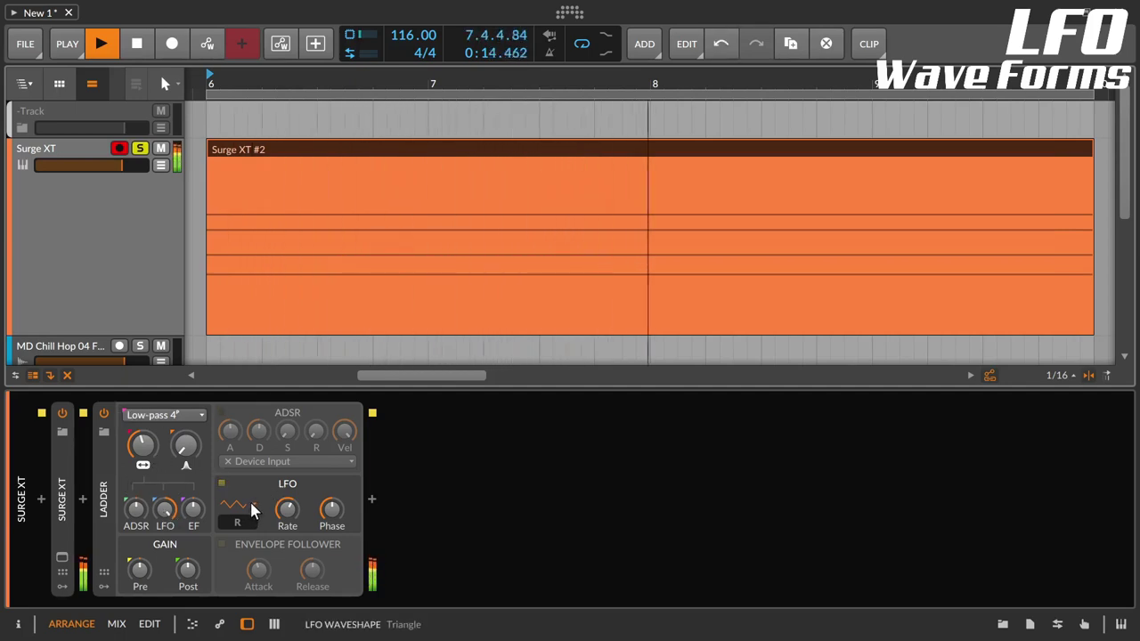
Adjust the LFO rate with the Triangle waveform and turn on LFO retrigger.
left_click_drag(456, 83, 454, 81)
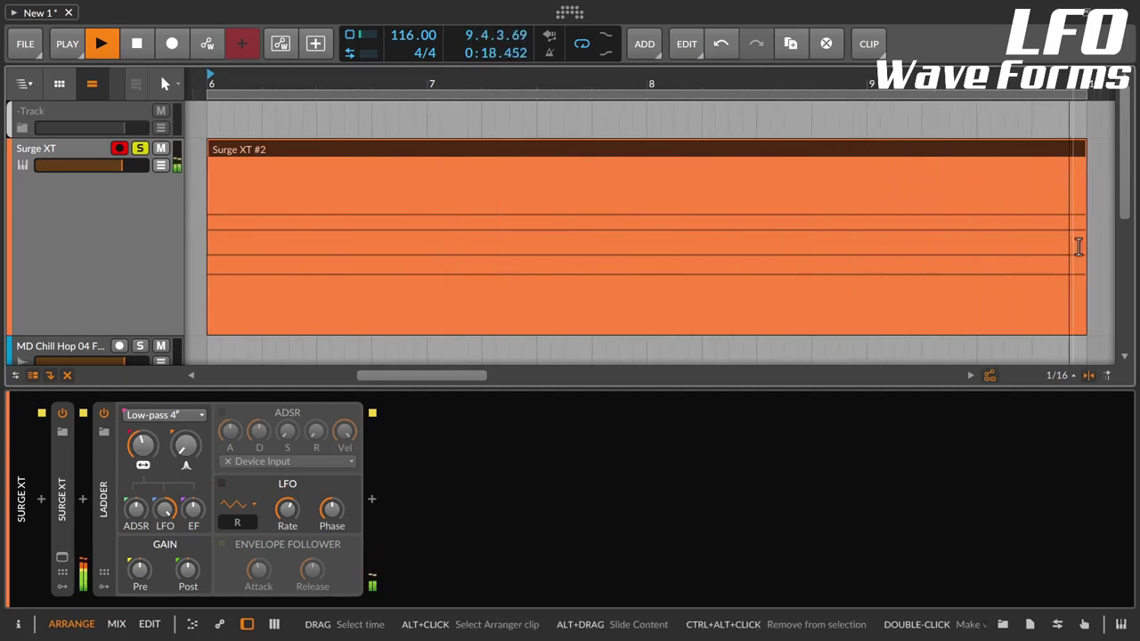
left_click_drag(285, 513, 285, 516)
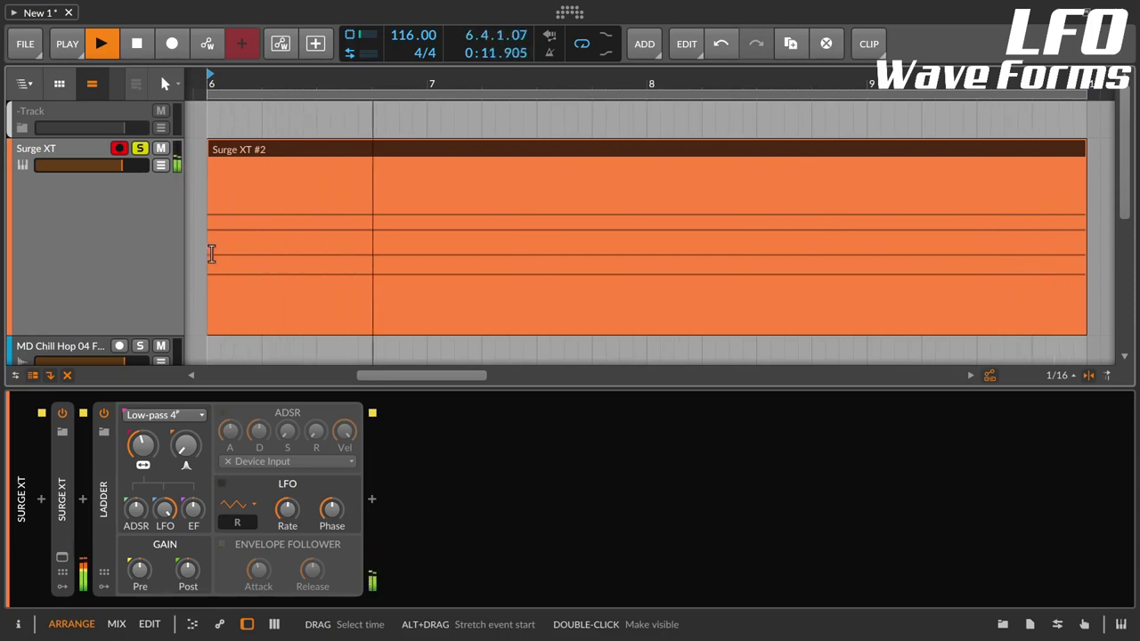
key("ctrl+super")
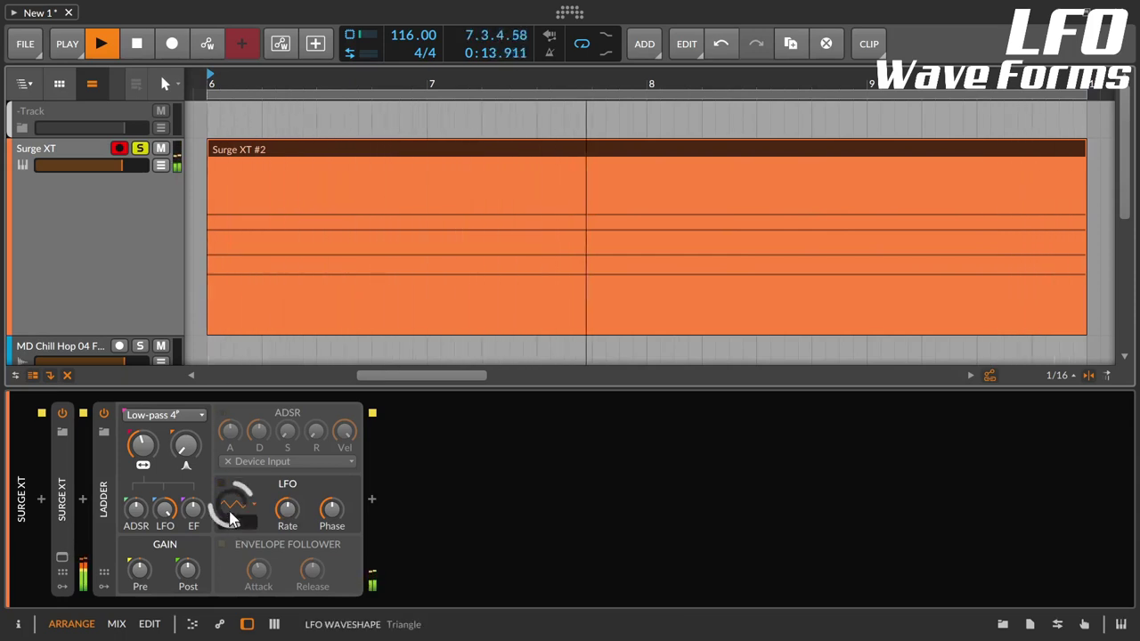
left_click(238, 521)
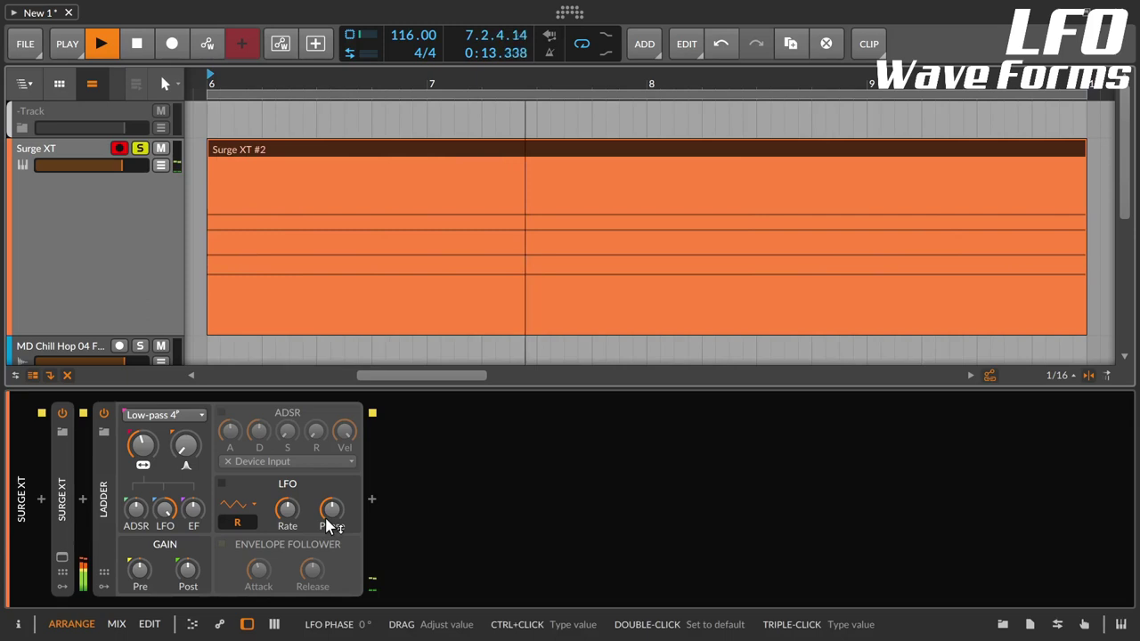
mouse_move(287, 510)
left_mouse_down()
mouse_move(287, 495)
mouse_move(298, 515)
left_mouse_up()
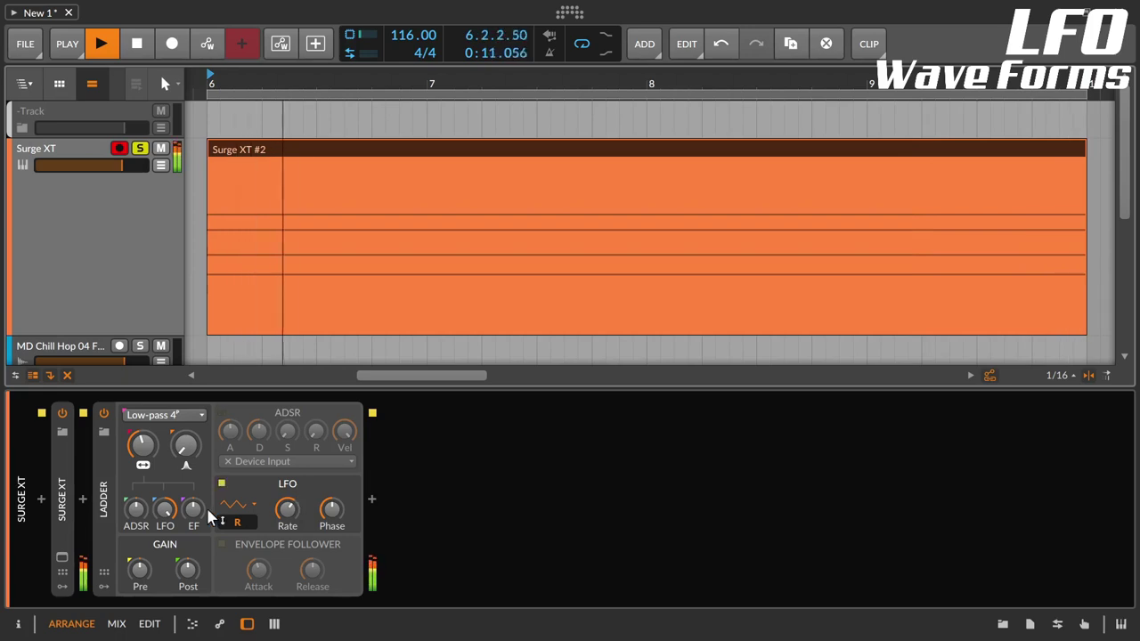
Try the Ramp Down LFO waveform with retrigger on and off.
left_click(235, 505)
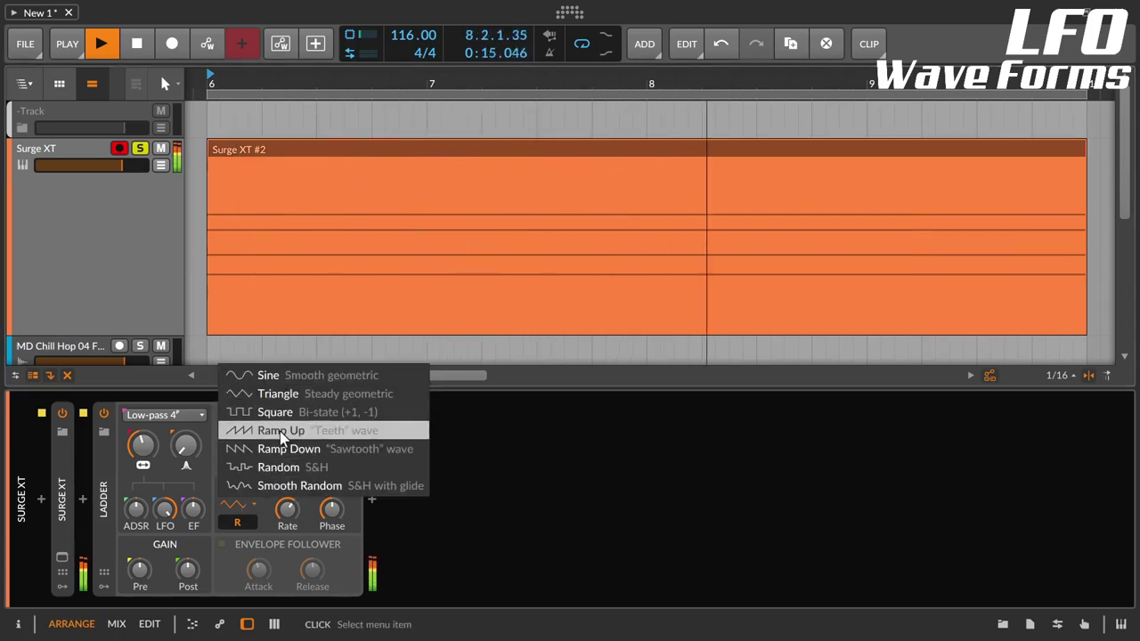
left_click(271, 449)
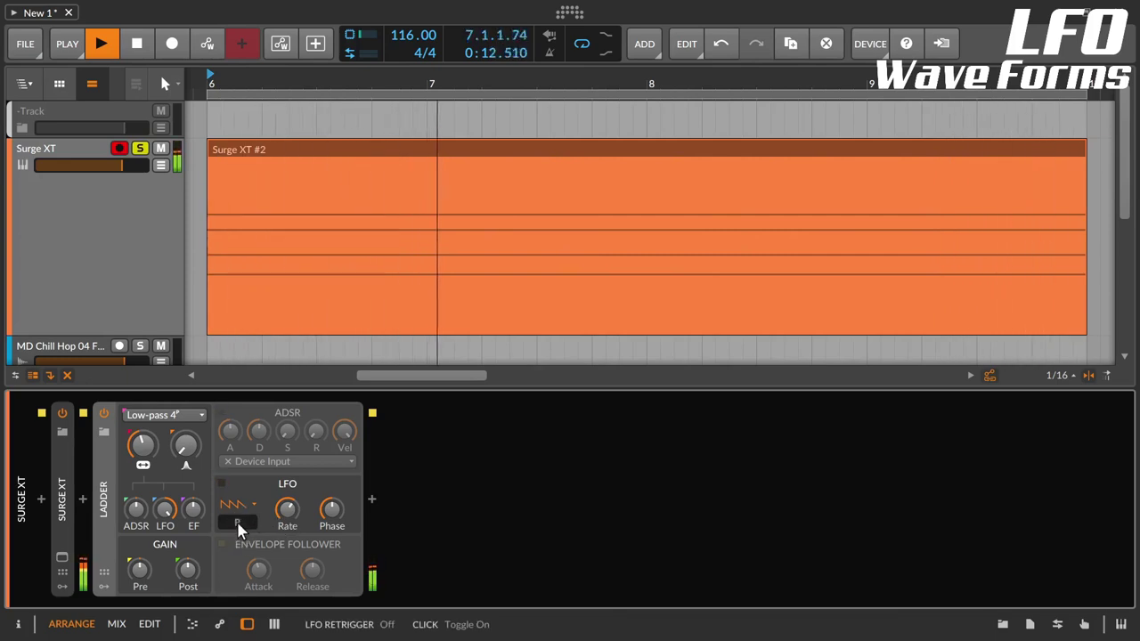
left_click(237, 524)
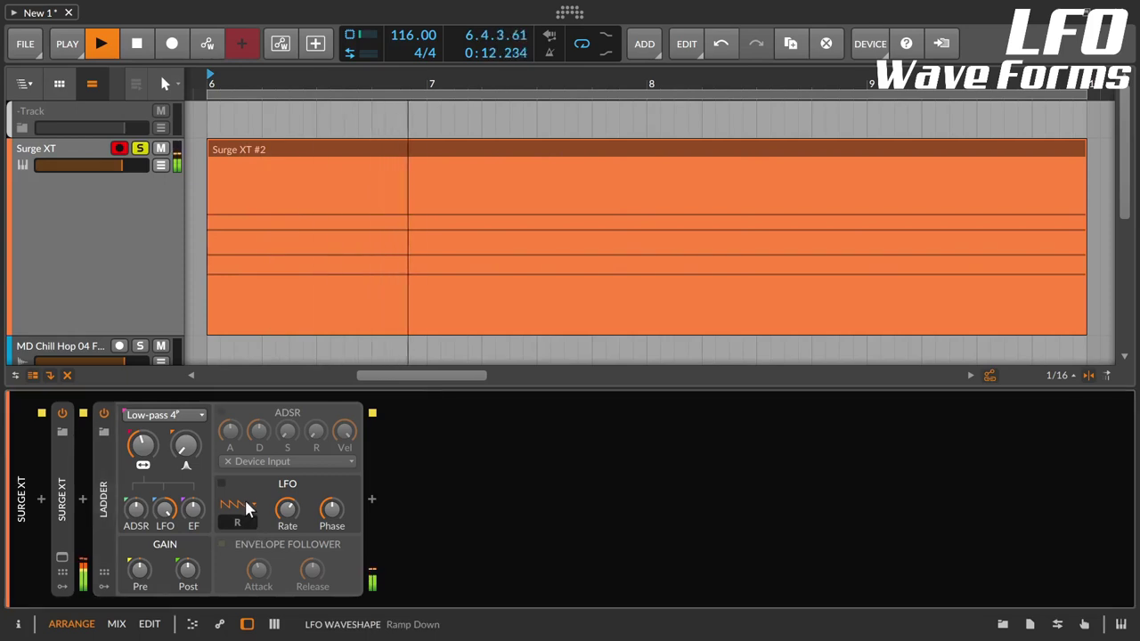
Try the Sine LFO waveform at a faster rate, followed by the Triangle waveform.
left_click(239, 504)
left_click(264, 373)
mouse_move(285, 506)
left_mouse_down()
mouse_move(285, 481)
mouse_move(286, 508)
left_mouse_up()
left_click(250, 507)
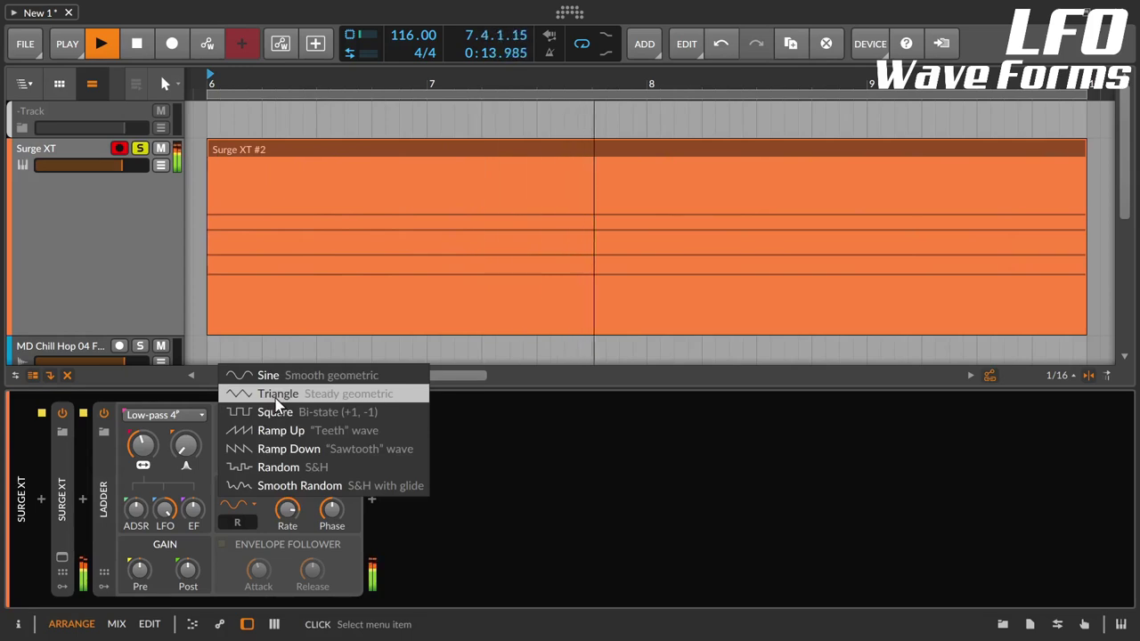
left_click(276, 400)
Try the Square LFO waveform and slow the LFO rate slightly.
left_click(252, 507)
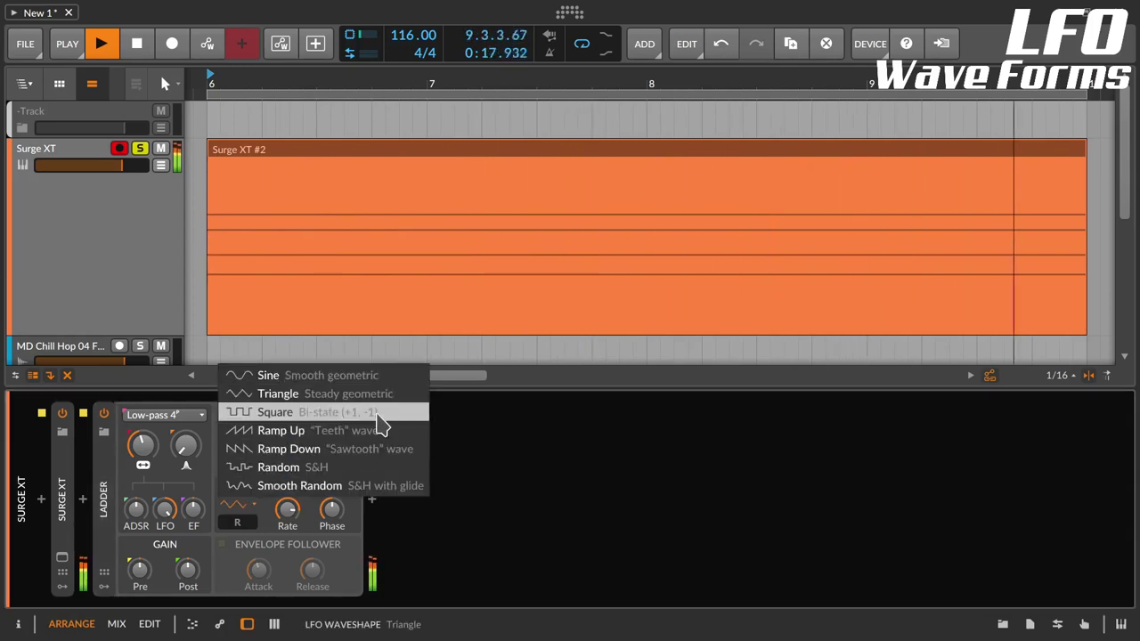
left_click(379, 417)
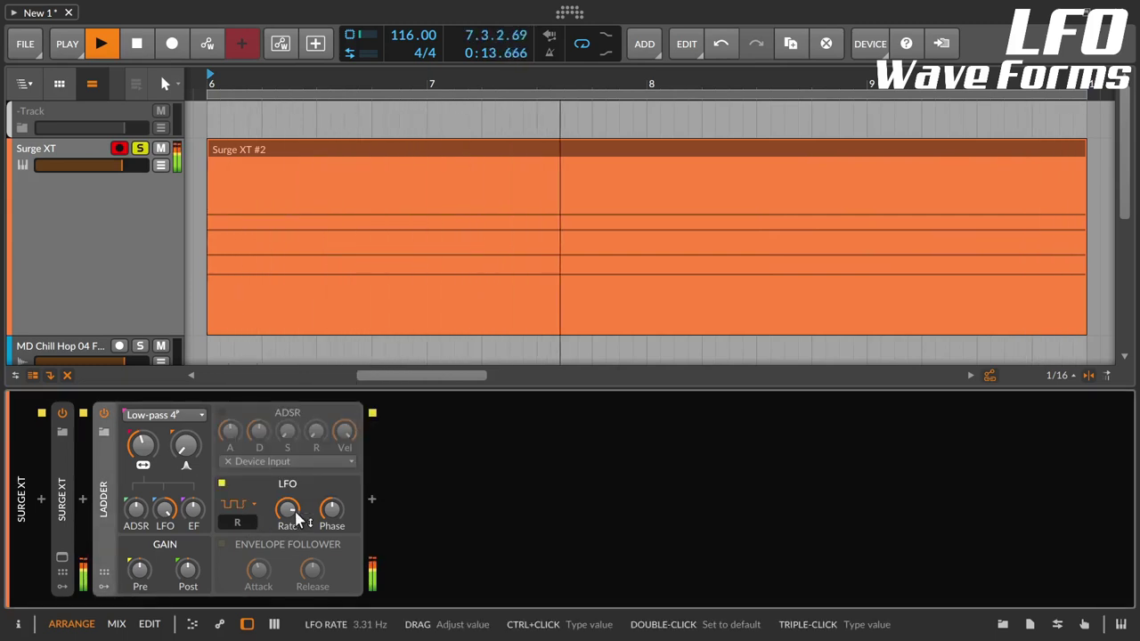
left_click_drag(286, 509, 286, 512)
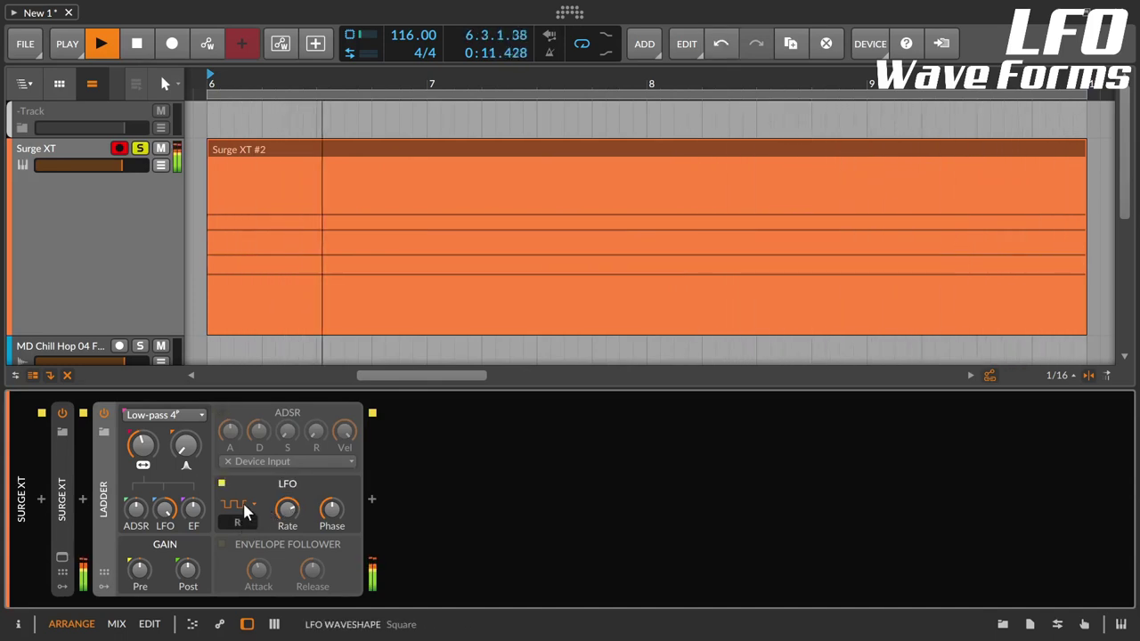
Try the Ramp Up LFO waveform, followed by Ramp Down.
left_click(241, 509)
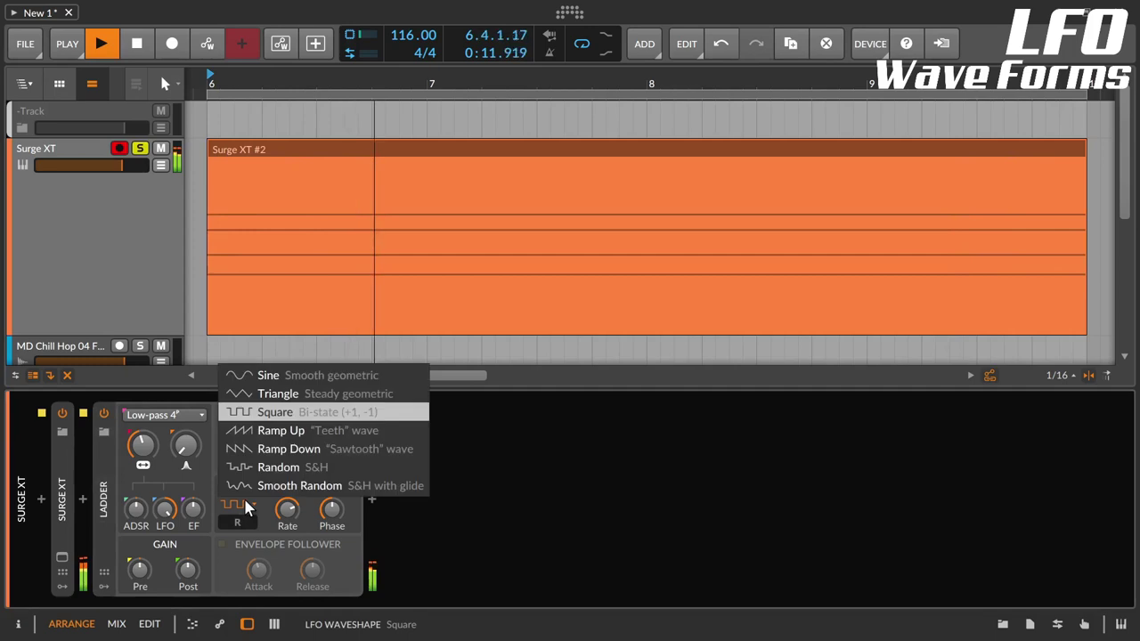
left_click(293, 432)
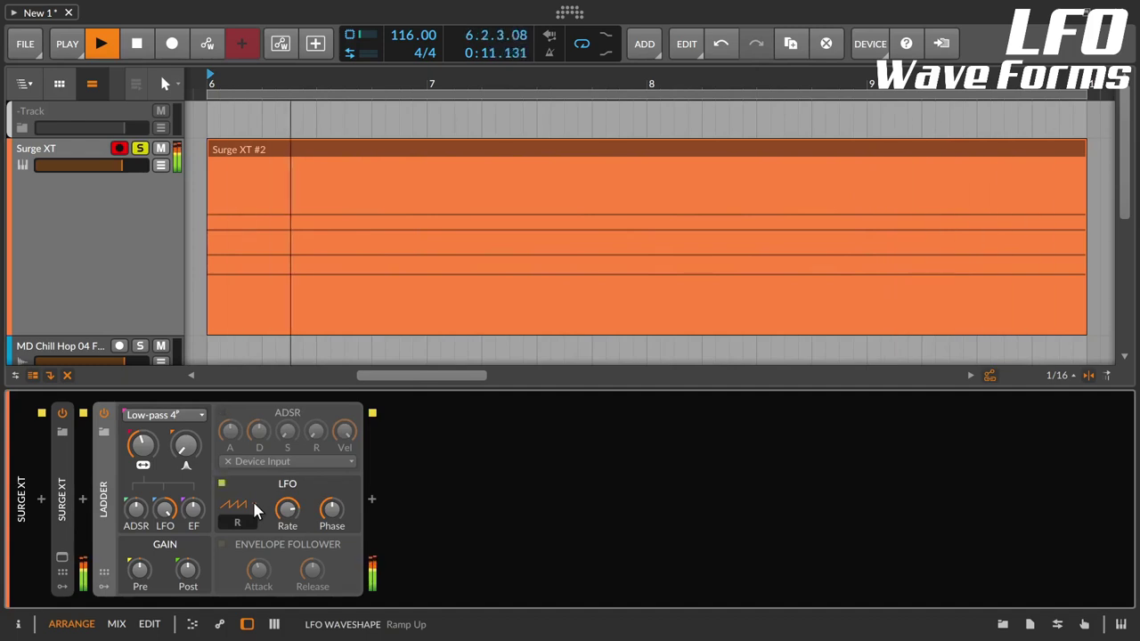
left_click(255, 508)
left_click(275, 451)
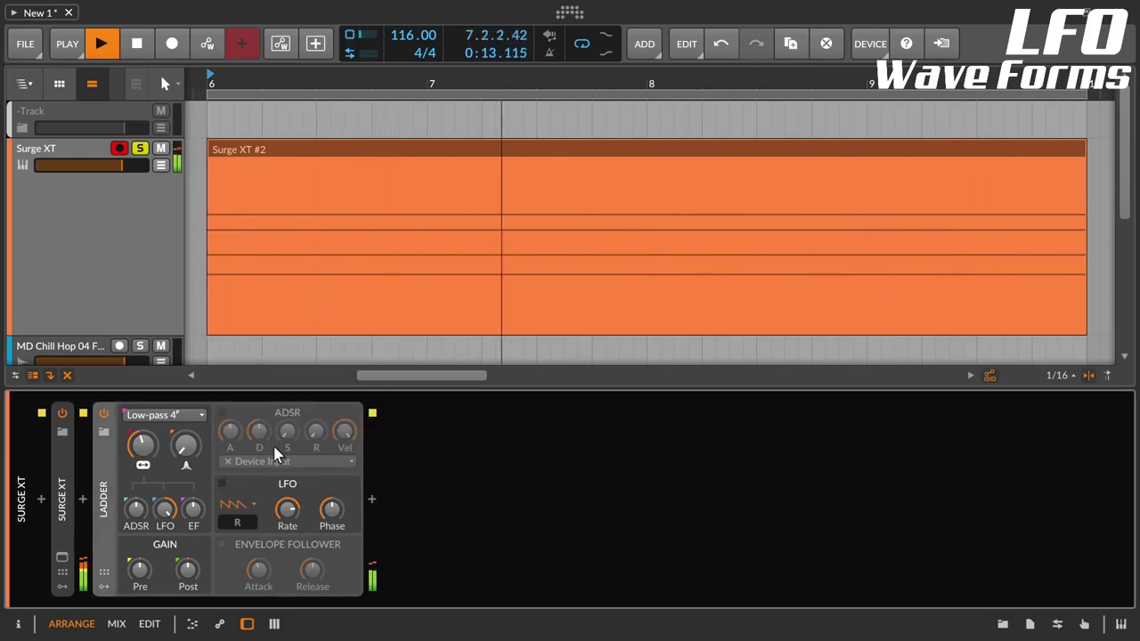
Try the Random LFO waveform, followed by Smooth Random.
left_click(253, 504)
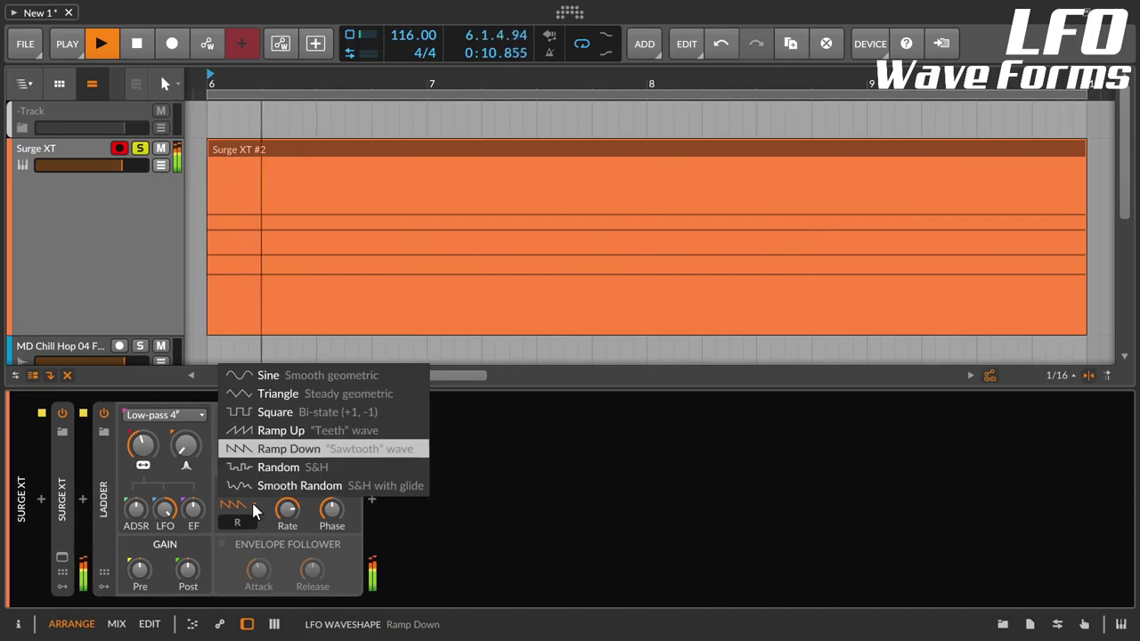
left_click(269, 476)
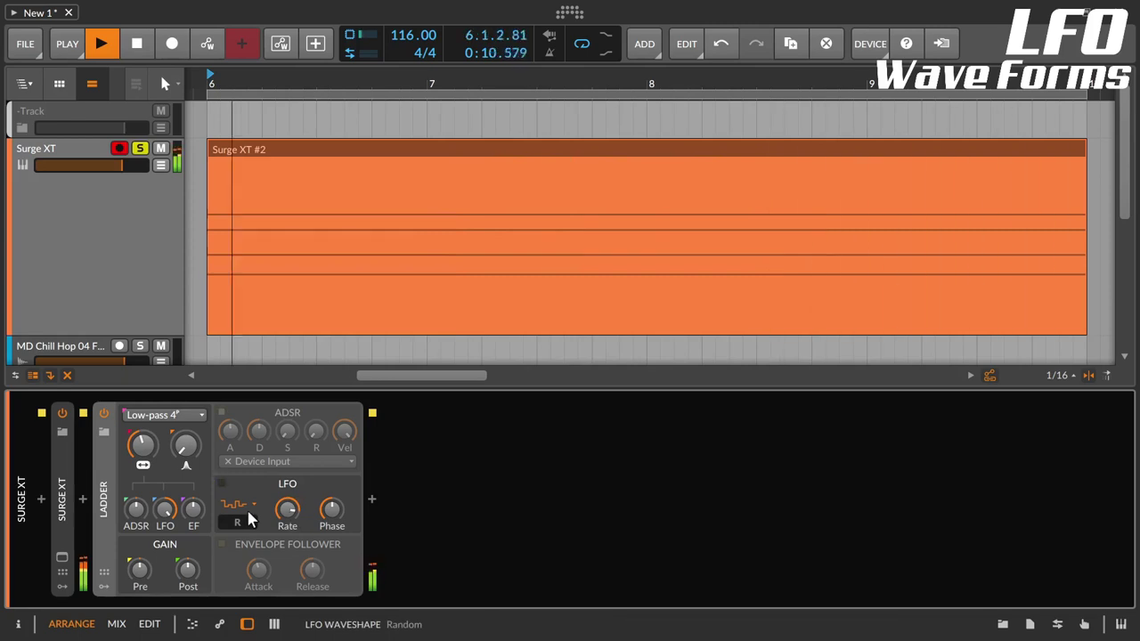
left_click(256, 512)
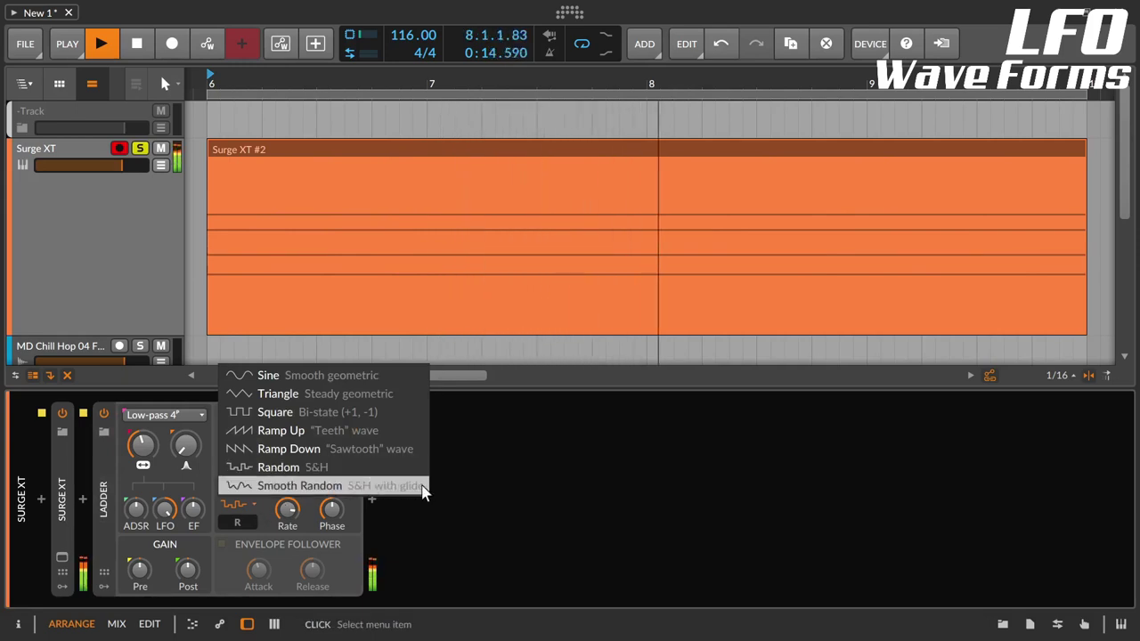
left_click(423, 493)
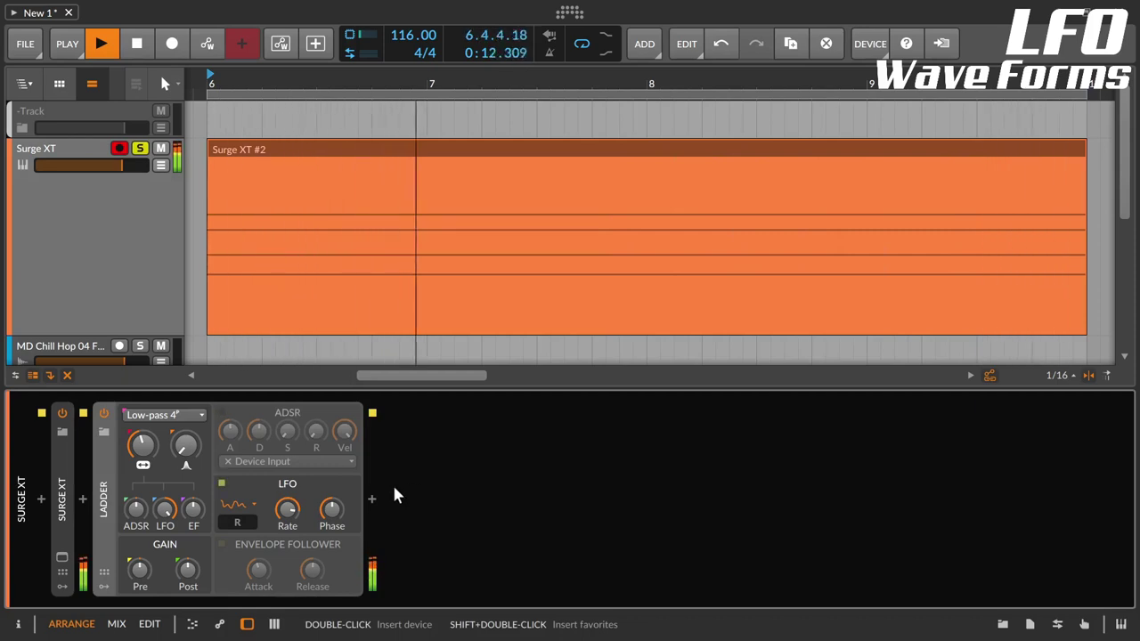
Set the LFO to the Ramp Down waveform with retrigger on and a 3.47 Hz rate, and lower its phase.
left_click(240, 508)
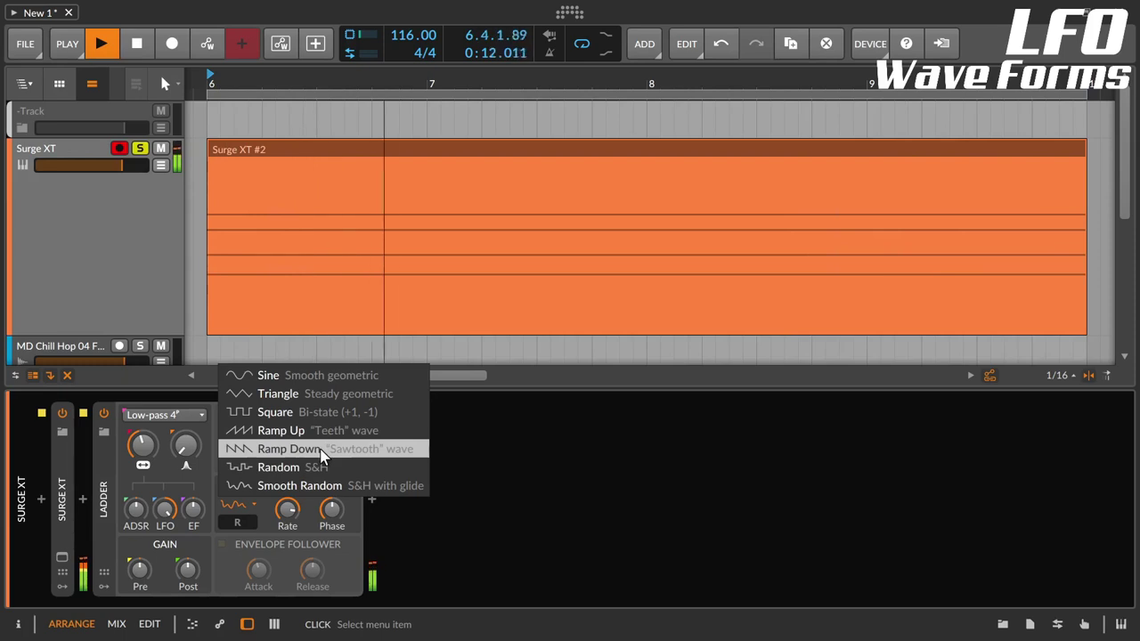
left_click(323, 456)
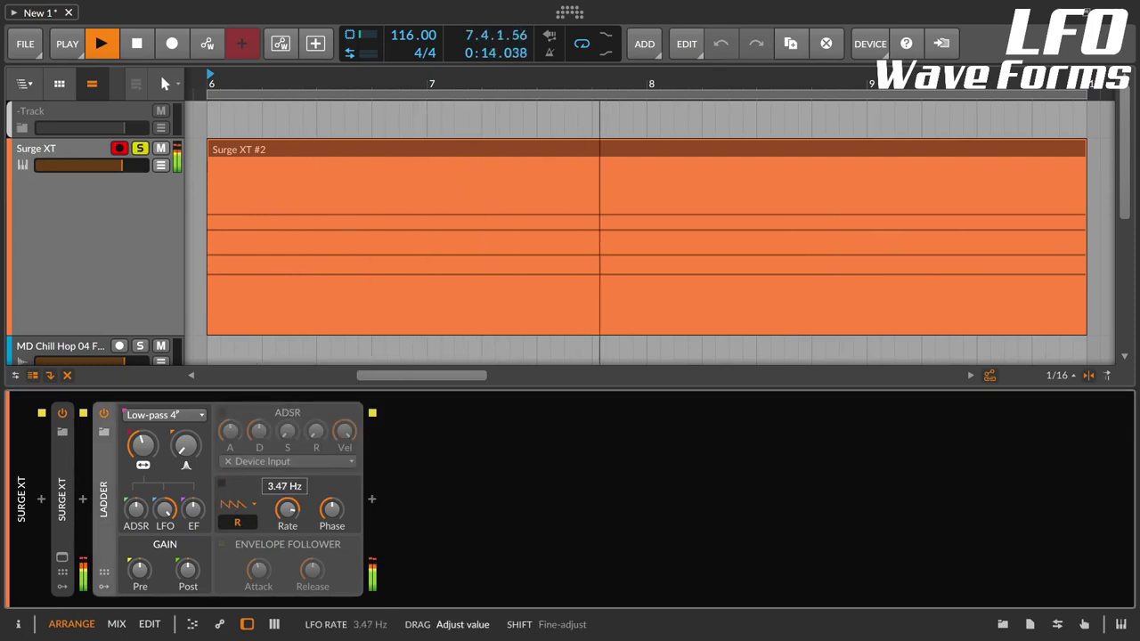
mouse_move(331, 508)
left_mouse_down()
mouse_move(332, 556)
mouse_move(329, 515)
left_mouse_up()
Restart playback repeatedly to hear how the lowered LFO phase changes the start of the clip.
key("space")
key("space")
key("space")
key("space")
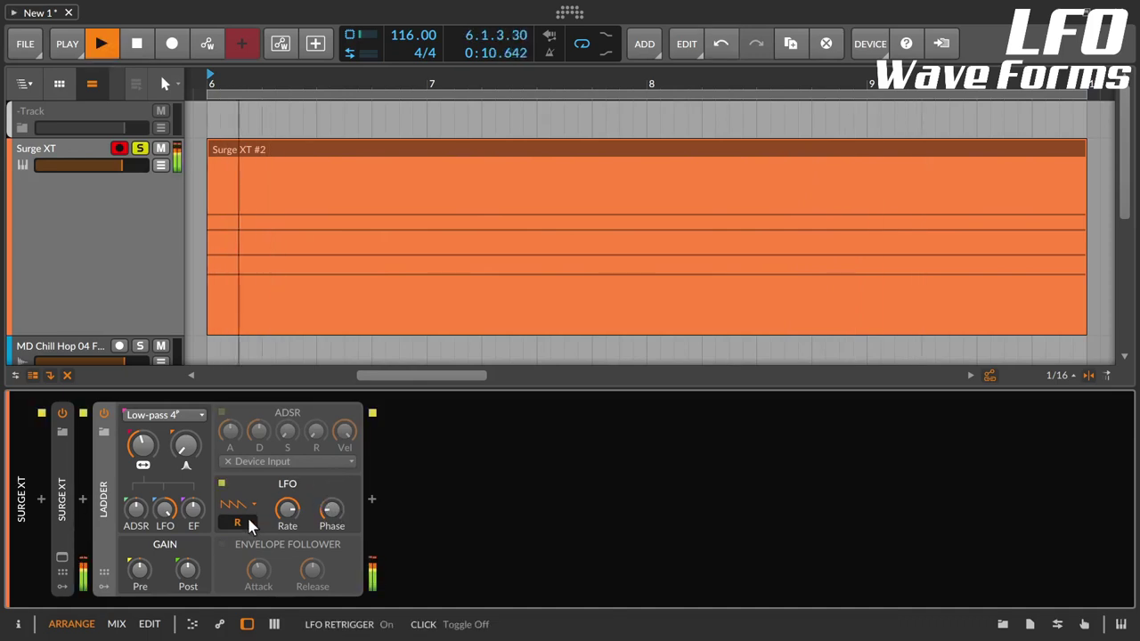
key("space")
key("space")
key("space")
key("space")
key("space")
Try an LFO phase of 235°, replaying the start of the clip repeatedly.
left_click_drag(342, 514, 334, 520)
key("space")
key("space")
key("space")
key("space")
key("space")
key("space")
key("space")
key("space")
key("space")
key("space")
key("space")
key("space")
key("space")
key("space")
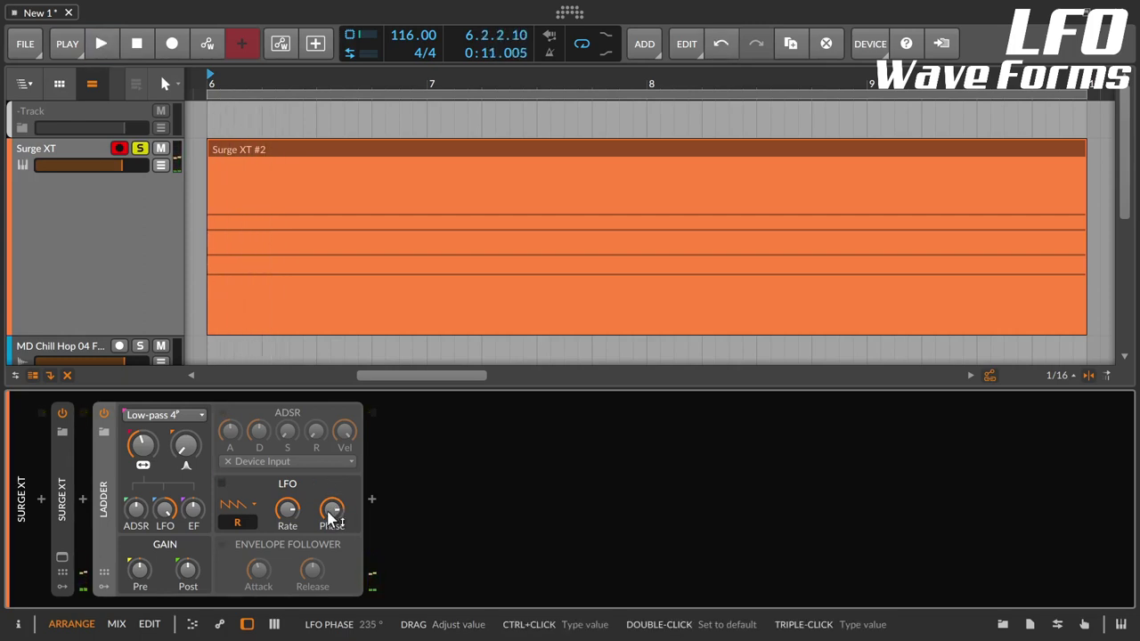
Try LFO phases of 130° and −194°, restarting playback for each.
key("space")
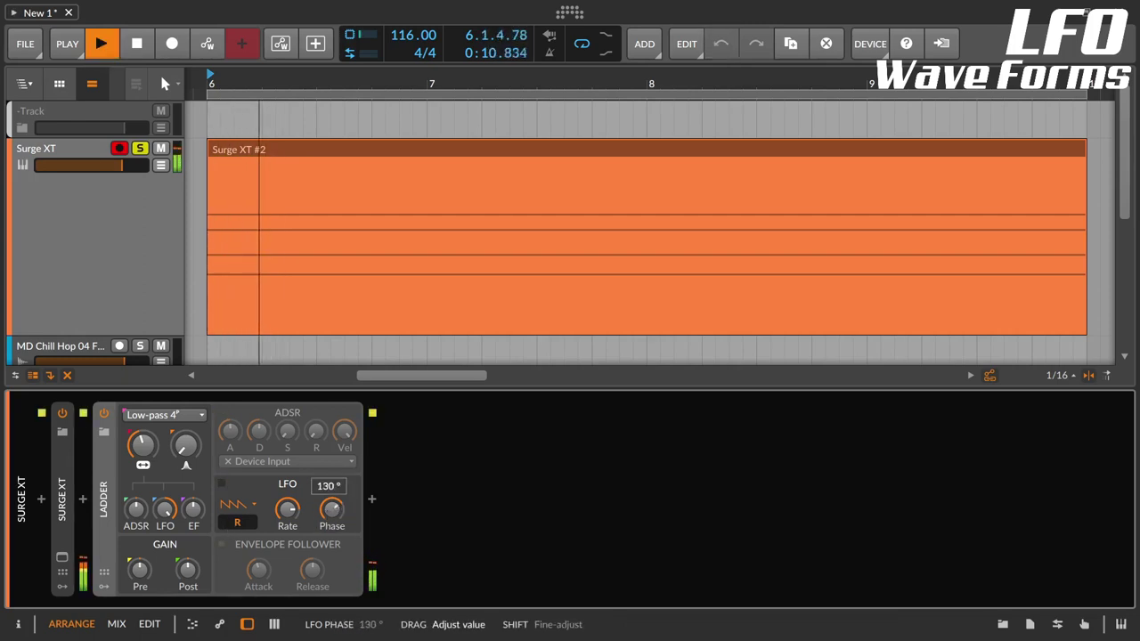
key("space")
key("space")
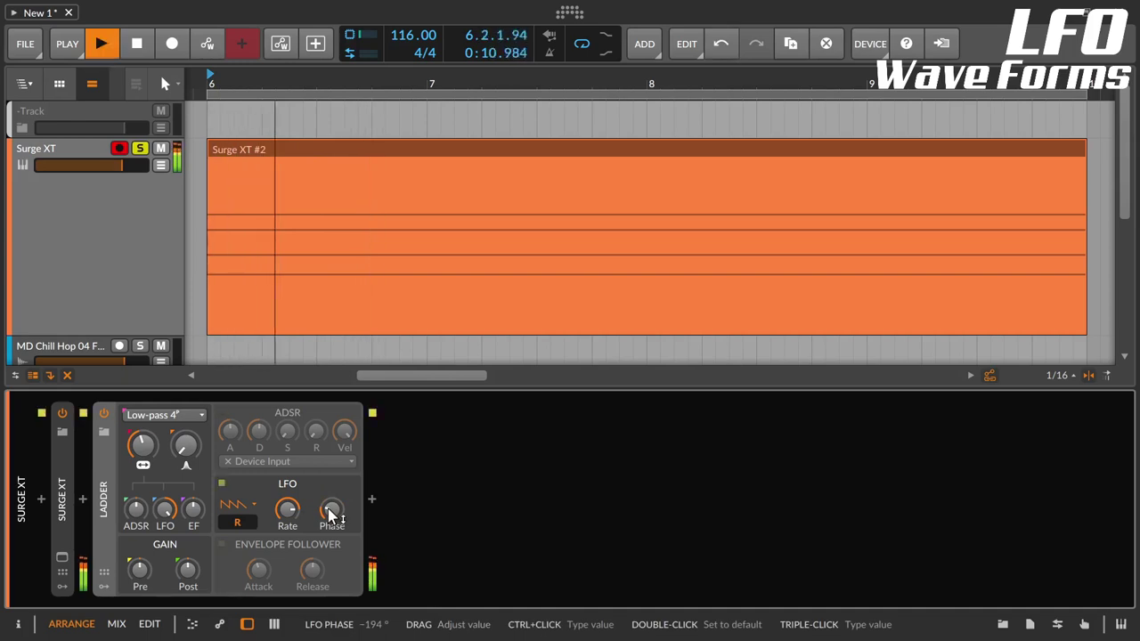
key("space")
key("space")
key("space")
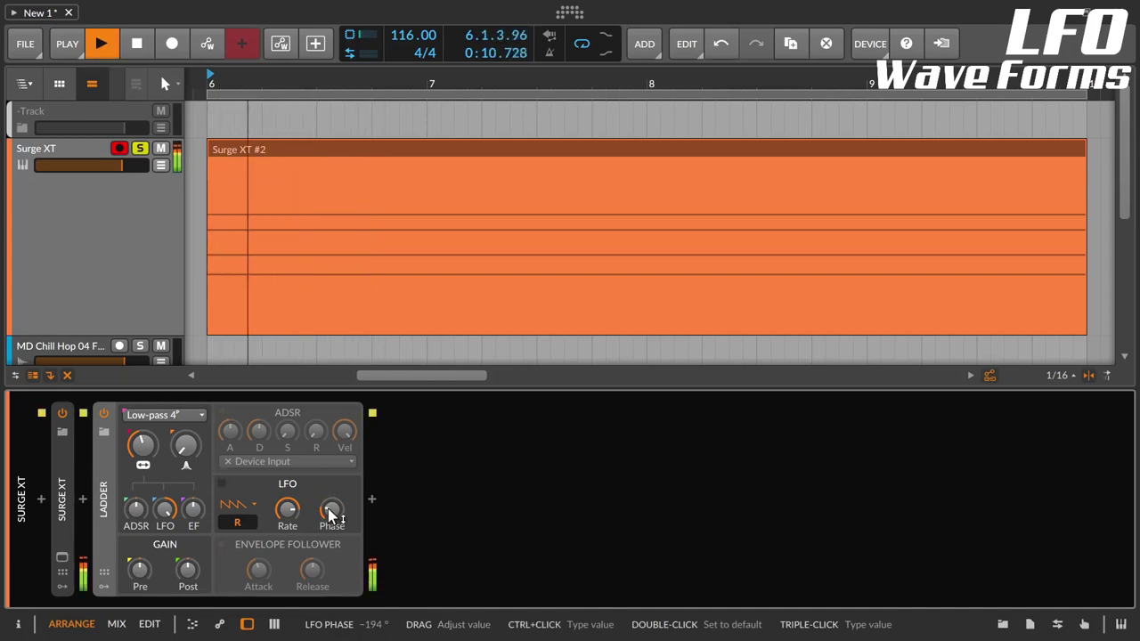
key("space")
Lower the LFO phase to −269° and try an LFO rate of 0.48 Hz, replaying the clip's start.
left_click_drag(330, 521, 310, 512)
key("space")
key("space")
key("space")
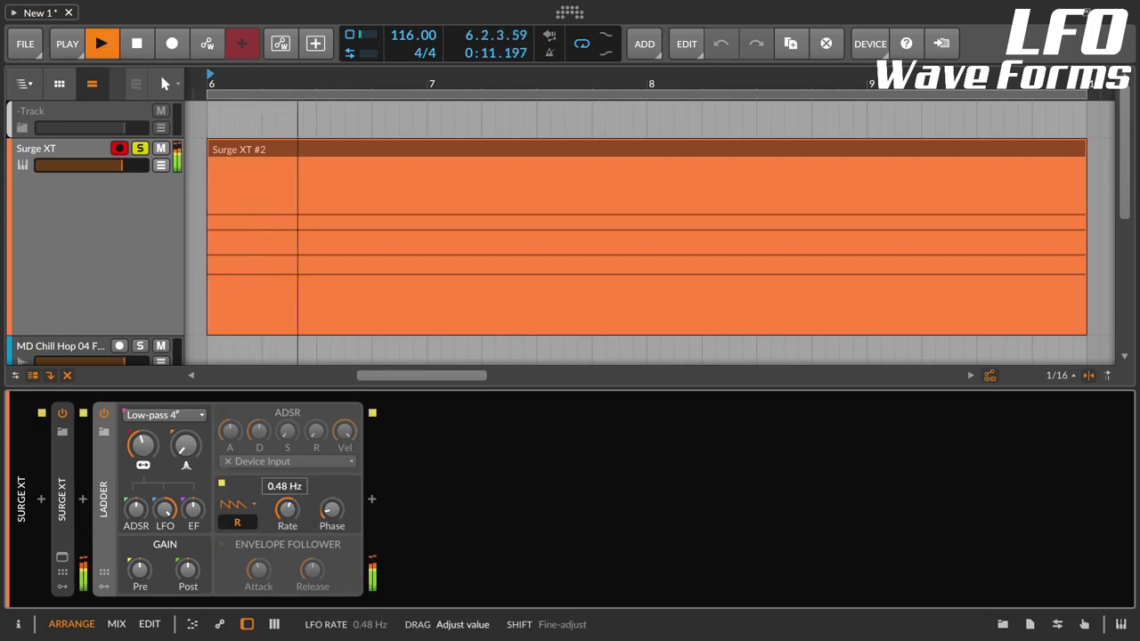
key("space")
key("space")
key("space")
key("space")
key("space")
Slow the LFO rate to 0.19 Hz and replay the start of the clip.
left_click_drag(289, 511, 289, 511)
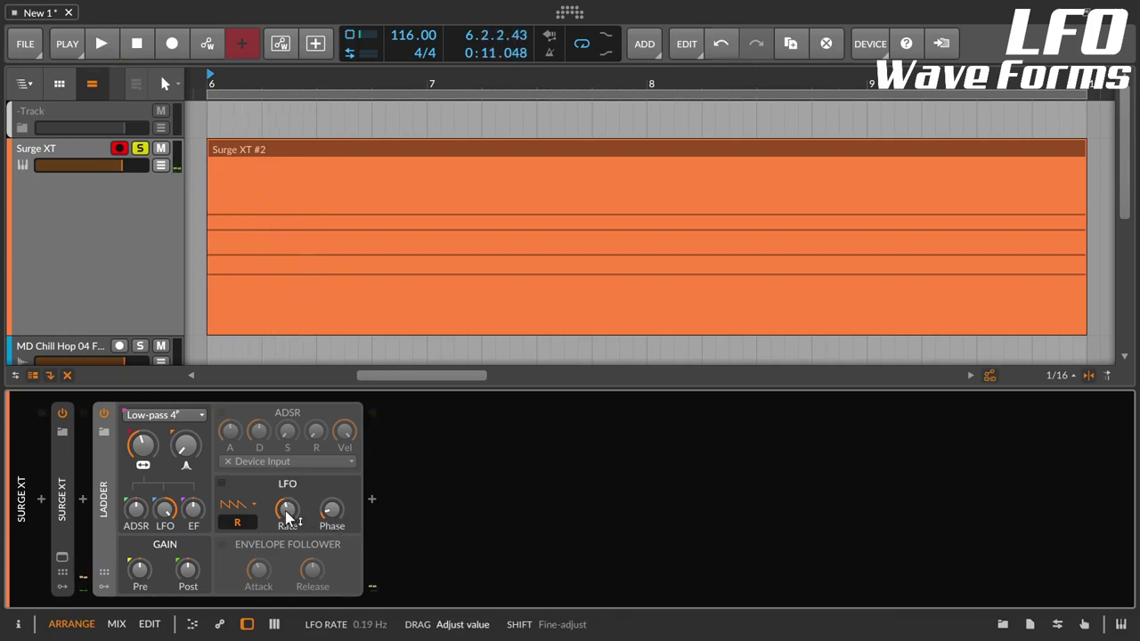
key("space")
key("space")
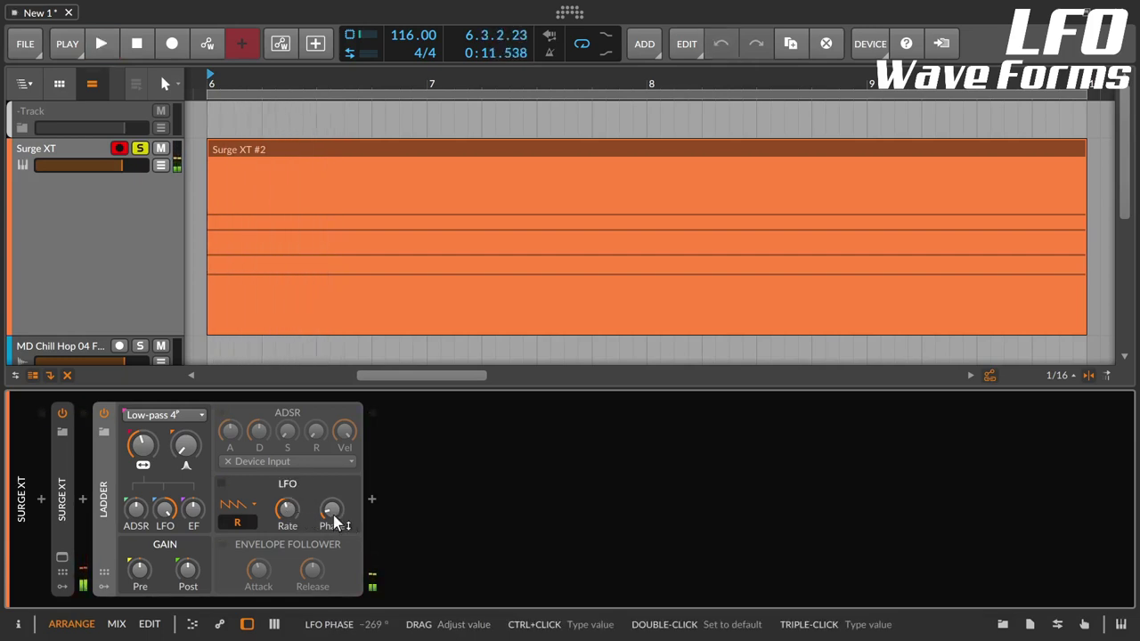
Reset the LFO phase to 0° and try a phase of 146°, replaying the start of the clip for each.
double_click(331, 510)
key("space")
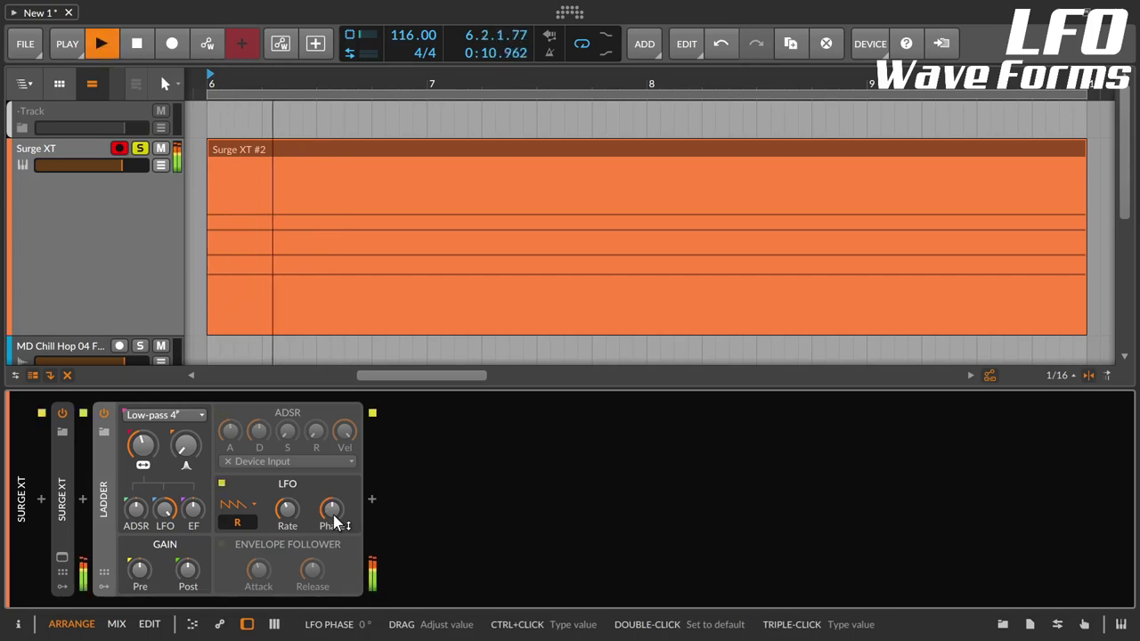
key("space")
left_click_drag(334, 523, 337, 523)
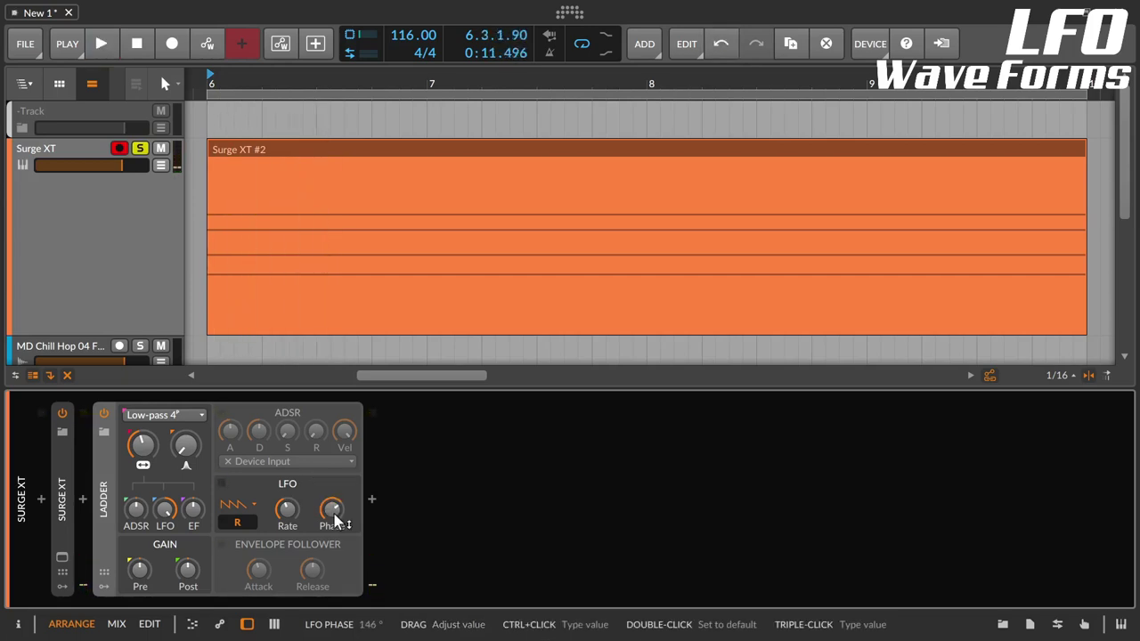
key("space")
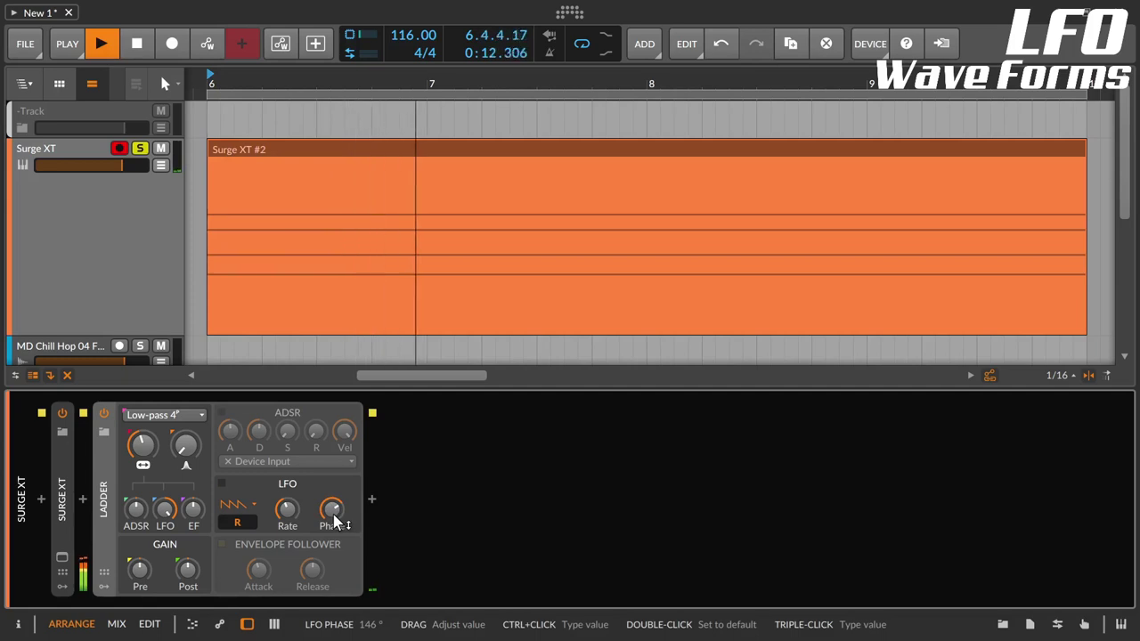
key("space")
Try LFO phases of −175° and −127°, restarting playback after each change.
left_click_drag(335, 521, 335, 531)
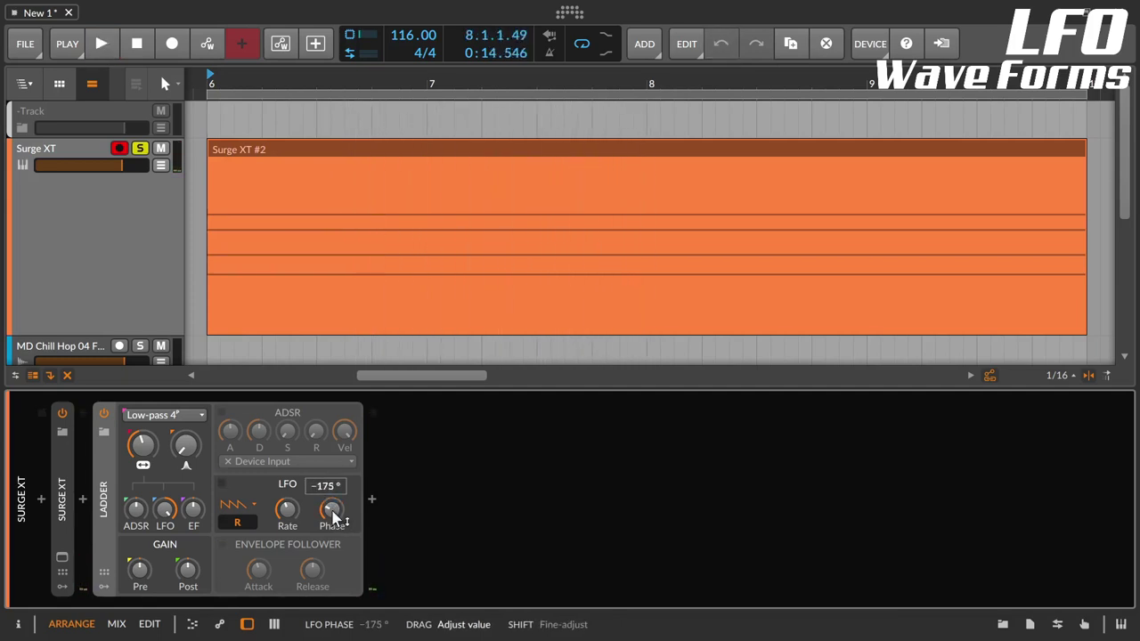
key("space")
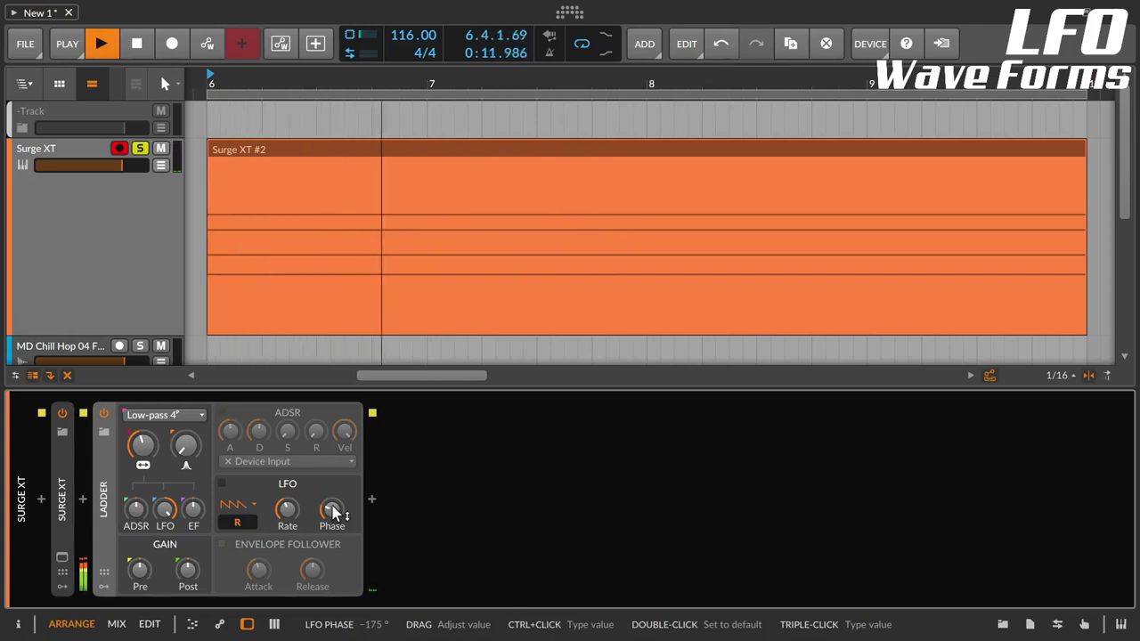
key("space")
left_click_drag(333, 515, 333, 510)
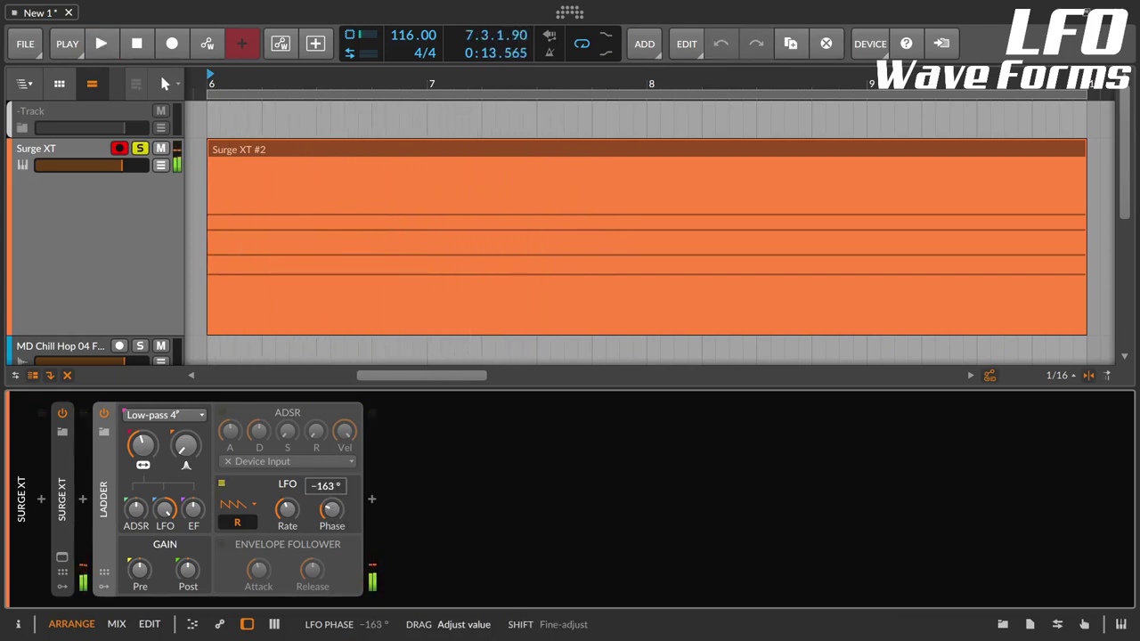
key("space")
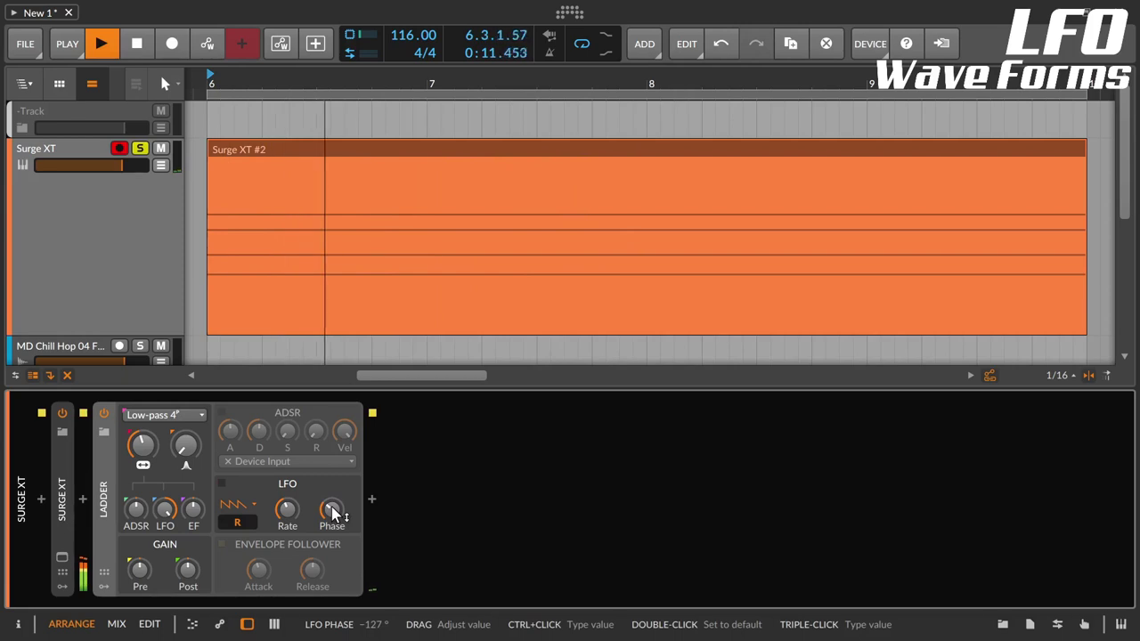
key("space")
Try LFO phases of −31° and −62°, playing the beginning of the clip for each.
left_click_drag(334, 515, 333, 493)
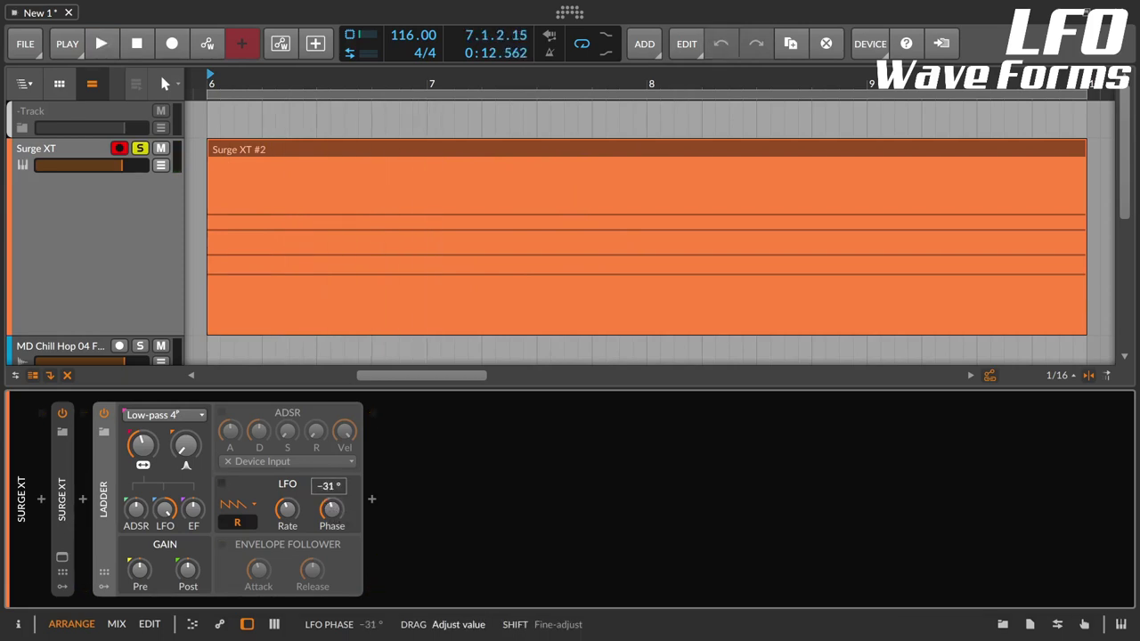
key("space")
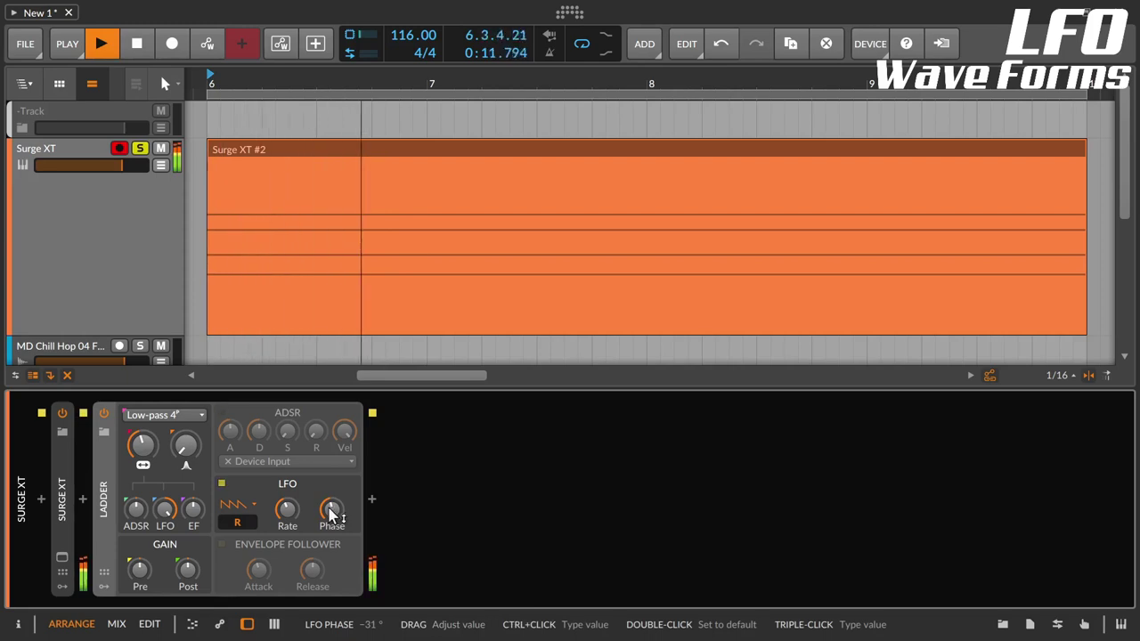
key("space")
left_click_drag(332, 513, 332, 518)
key("space")
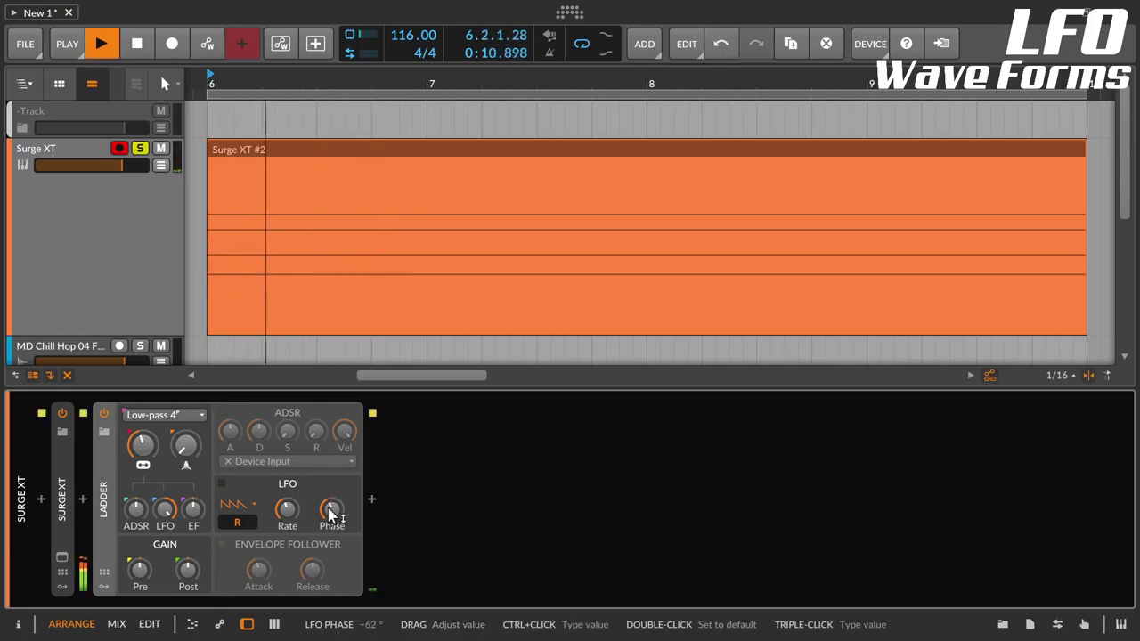
key("space")
Return the LFO phase to its default of 0°, lower it slightly, and replay the clip's start repeatedly.
double_click(332, 513)
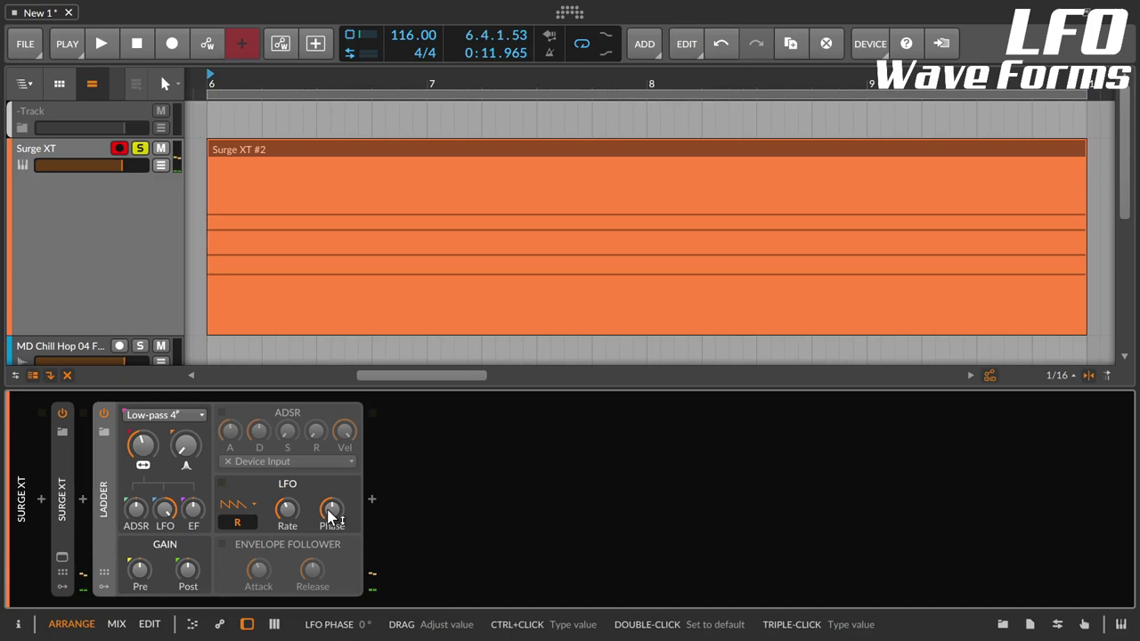
key("space")
key("space")
mouse_move(332, 515)
left_mouse_down()
mouse_move(331, 501)
mouse_move(331, 521)
left_mouse_up()
key("space")
key("space")
key("space")
key("space")
key("space")
key("space")
key("space")
key("space")
key("space")
key("space")
key("space")
key("space")
key("space")
key("space")
key("space")
key("space")
key("space")
Enter an exact LFO phase of −2° and adjust the LFO setting further.
left_click(332, 519, "ctrl")
type("-2")
key("Return")
left_click_drag(332, 520, 301, 514)
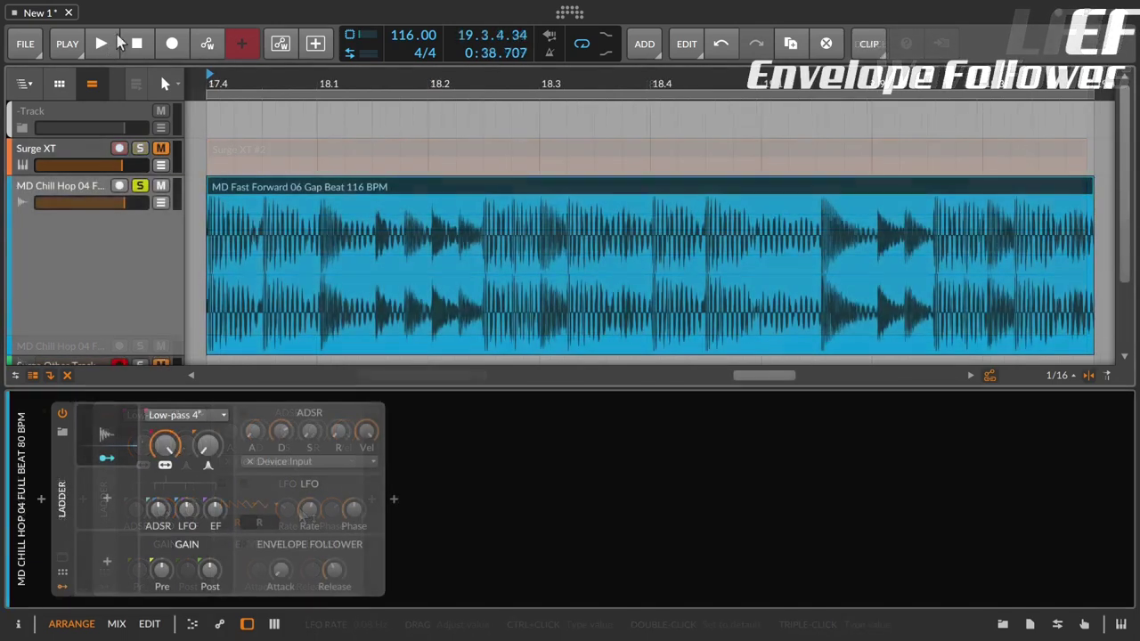
Play the Gap Beat loop with a negative envelope follower amount and vary its attack and release, including a 6.81 ms attack.
left_click(102, 43)
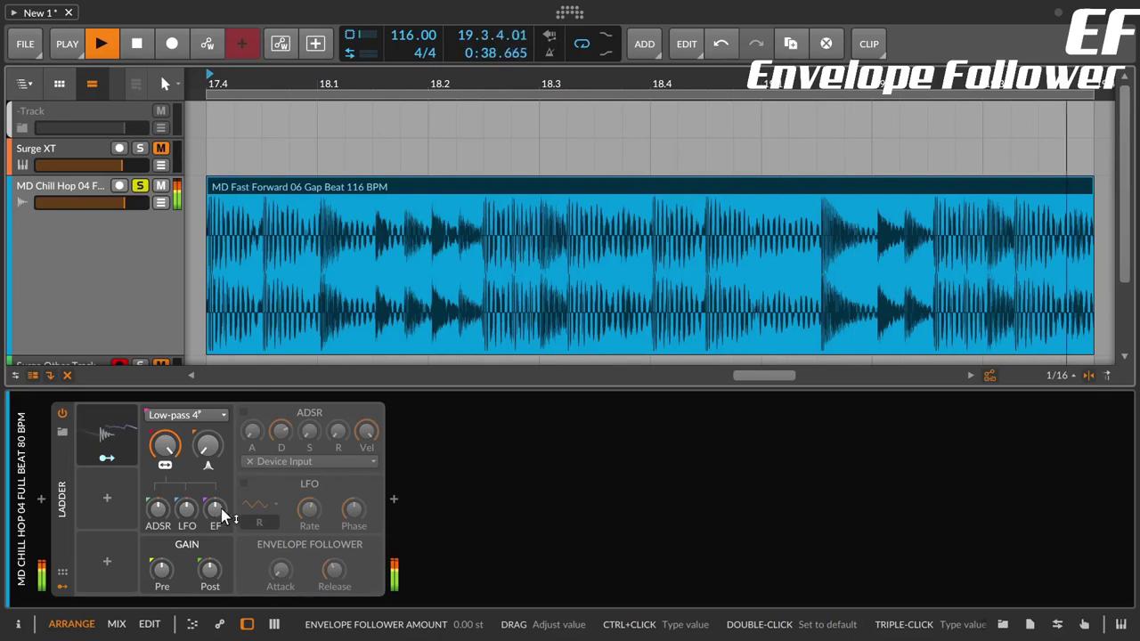
left_click_drag(224, 515, 224, 579)
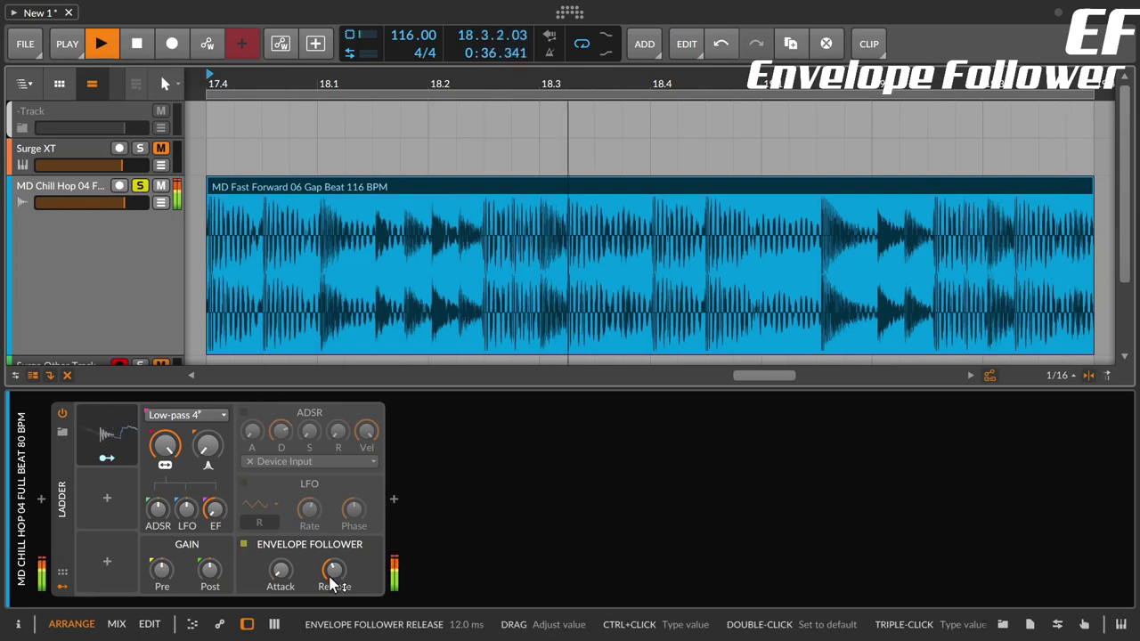
left_click_drag(333, 581, 286, 577)
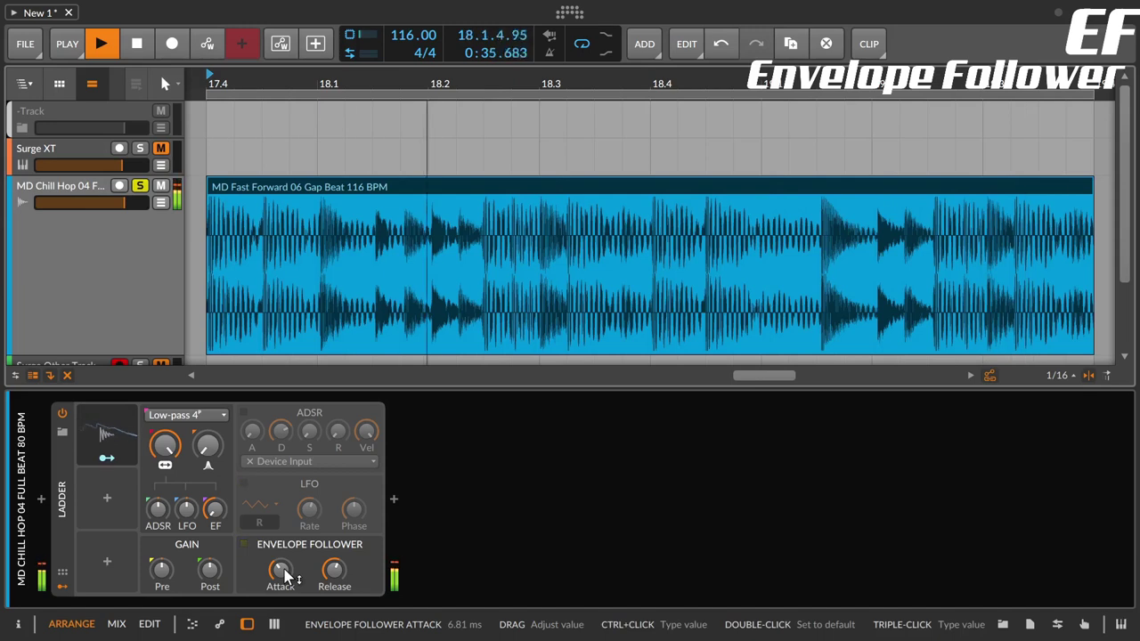
left_click_drag(287, 577, 334, 561)
Lower the filter frequency to its minimum, make the envelope follower amount positive, and vary the attack and release.
left_click_drag(163, 446, 161, 454)
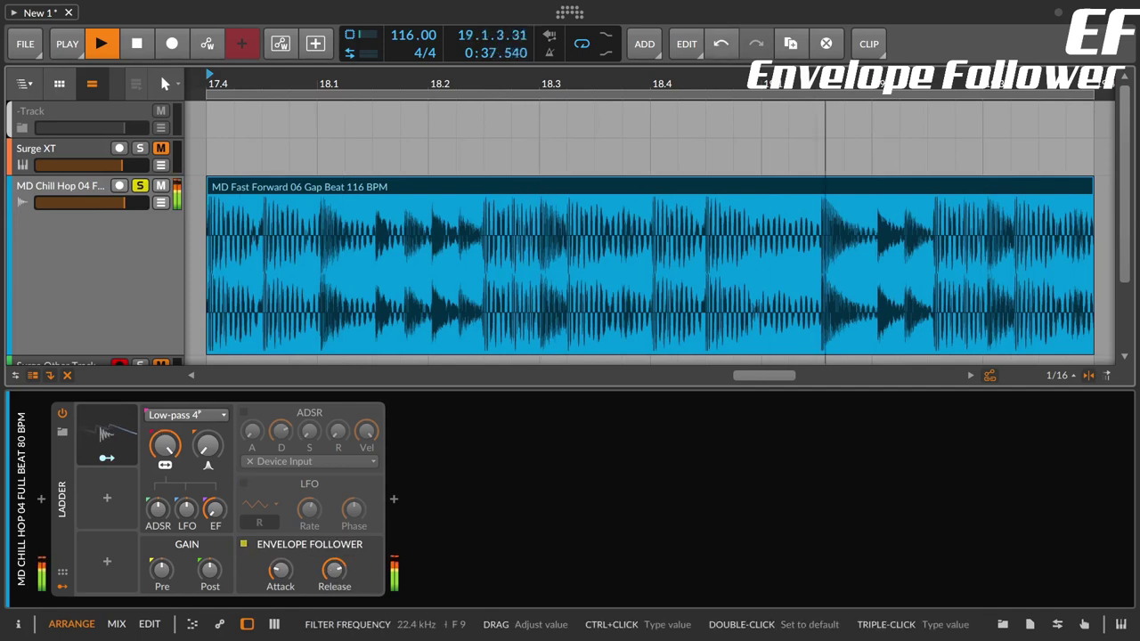
left_click_drag(215, 513, 215, 502)
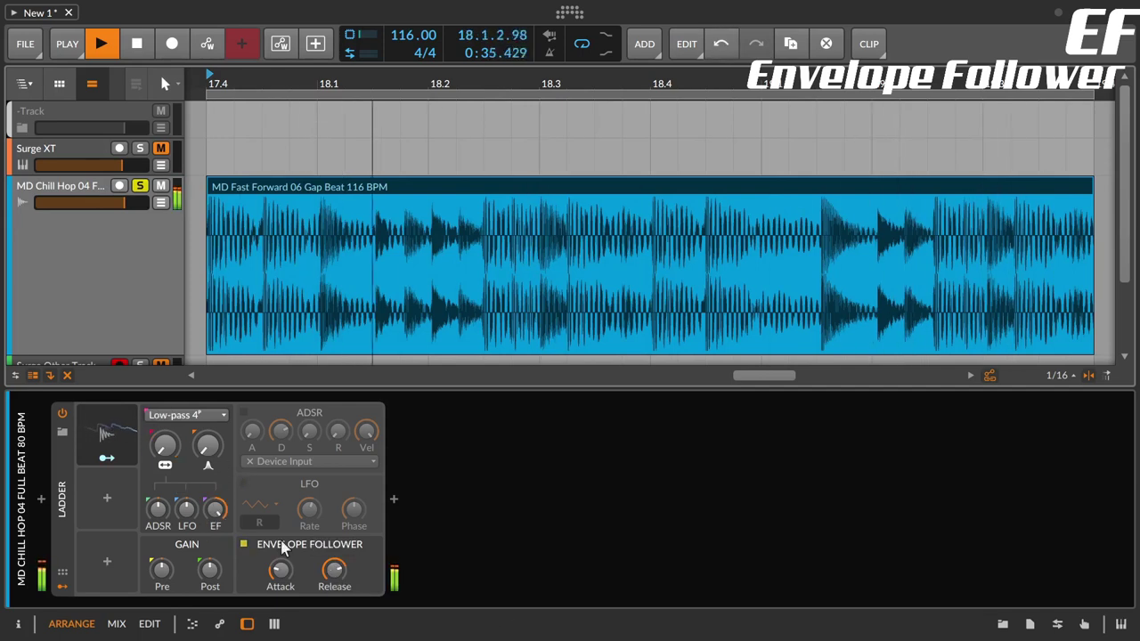
left_click_drag(291, 591, 334, 549)
mouse_move(278, 571)
left_mouse_down()
mouse_move(278, 559)
mouse_move(279, 579)
left_mouse_up()
Try an envelope follower amount of about +48 st with a 0.10 ms attack and a changed release.
left_click_drag(216, 509, 215, 518)
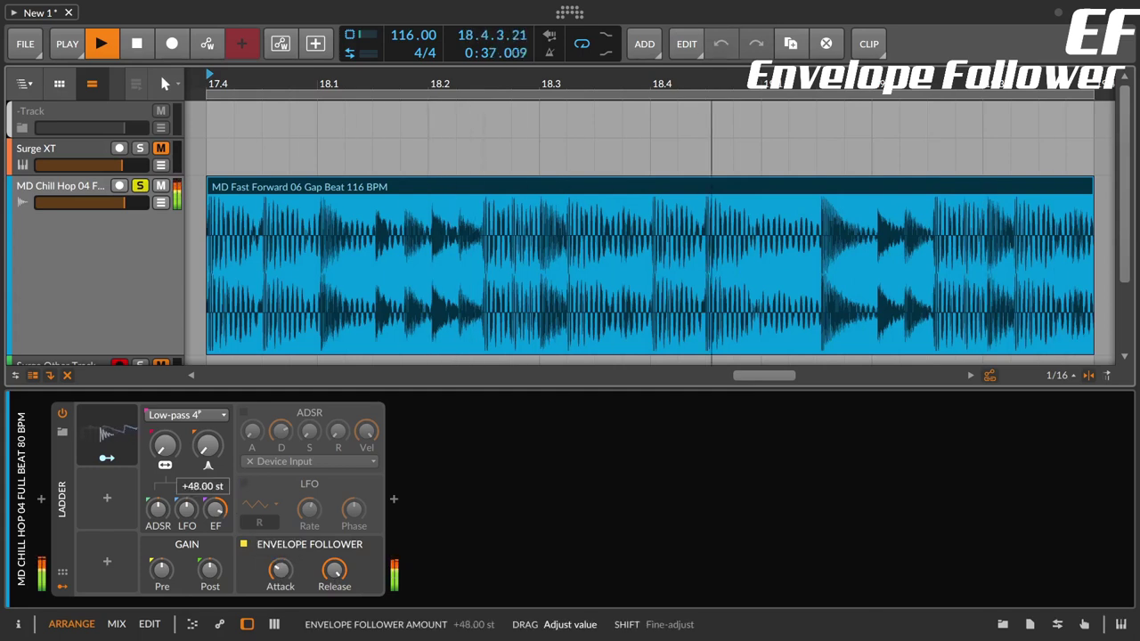
left_click_drag(278, 568, 336, 627)
mouse_move(279, 577)
left_mouse_down()
mouse_move(279, 592)
mouse_move(280, 577)
left_mouse_up()
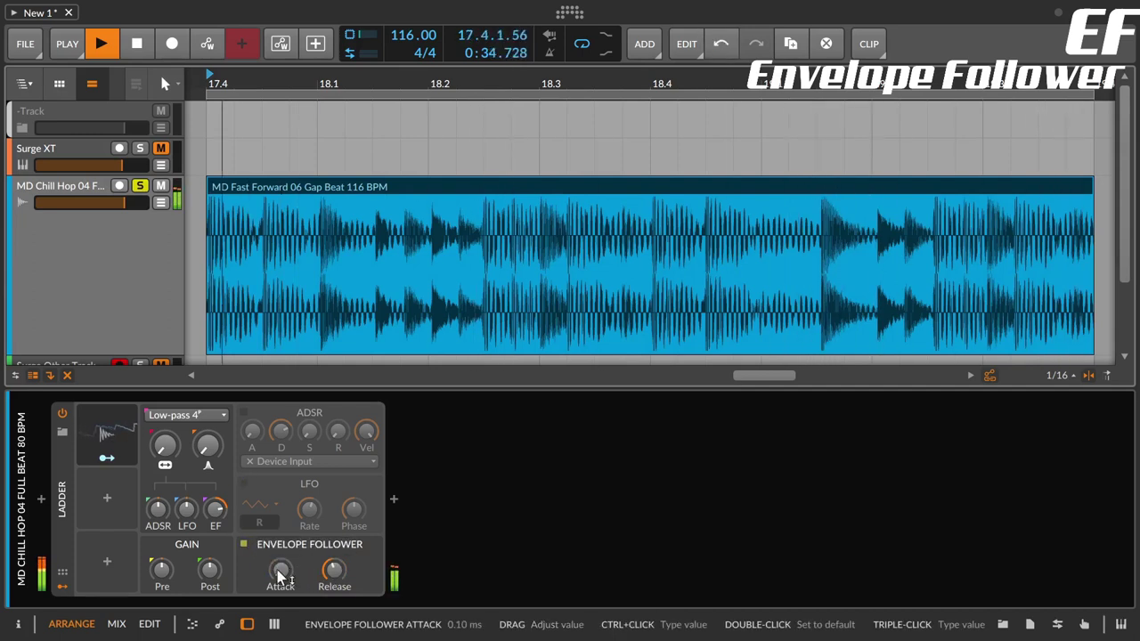
Raise the filter frequency from its minimum in stages while trying different envelope follower release times, including 147 ms.
left_click_drag(164, 445, 164, 436)
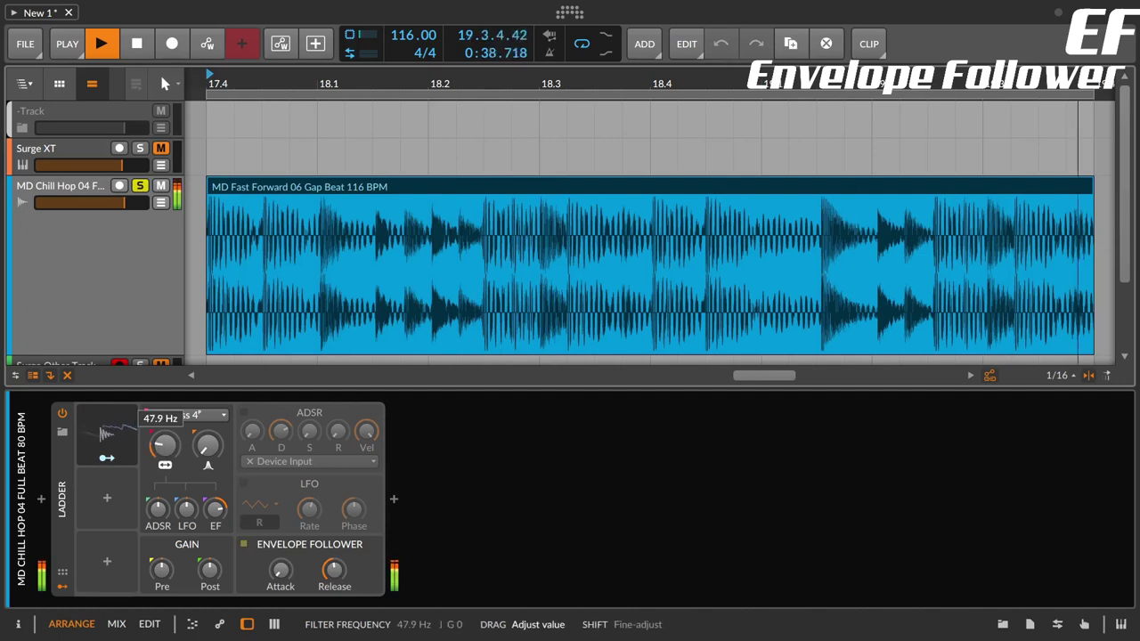
left_click_drag(280, 570, 336, 557)
left_click_drag(163, 446, 164, 445)
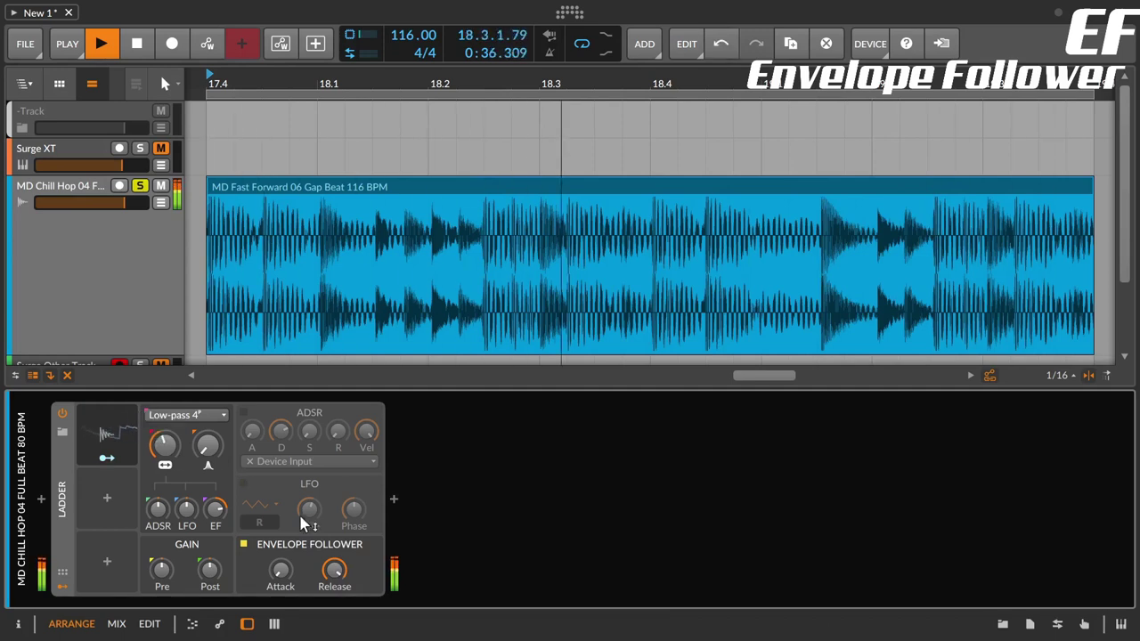
left_click_drag(335, 570, 335, 574)
left_click_drag(164, 446, 164, 445)
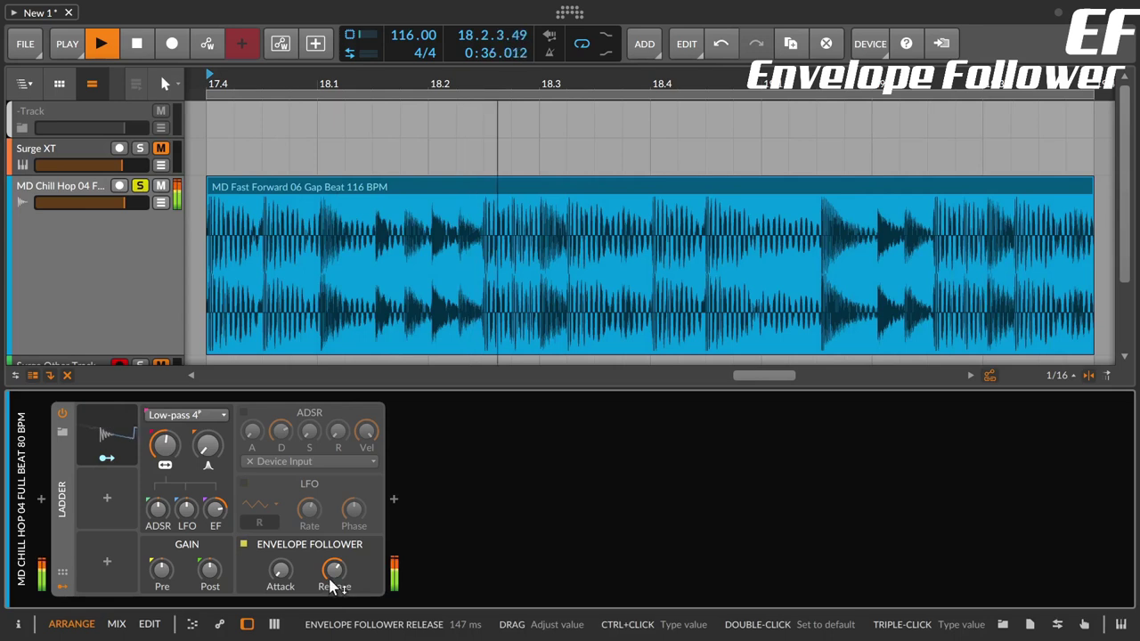
Increase the positive envelope follower amount with the filter frequency at about 303 Hz, trying release times including 1.08 ms.
left_click_drag(219, 511, 219, 486)
left_click_drag(164, 445, 164, 446)
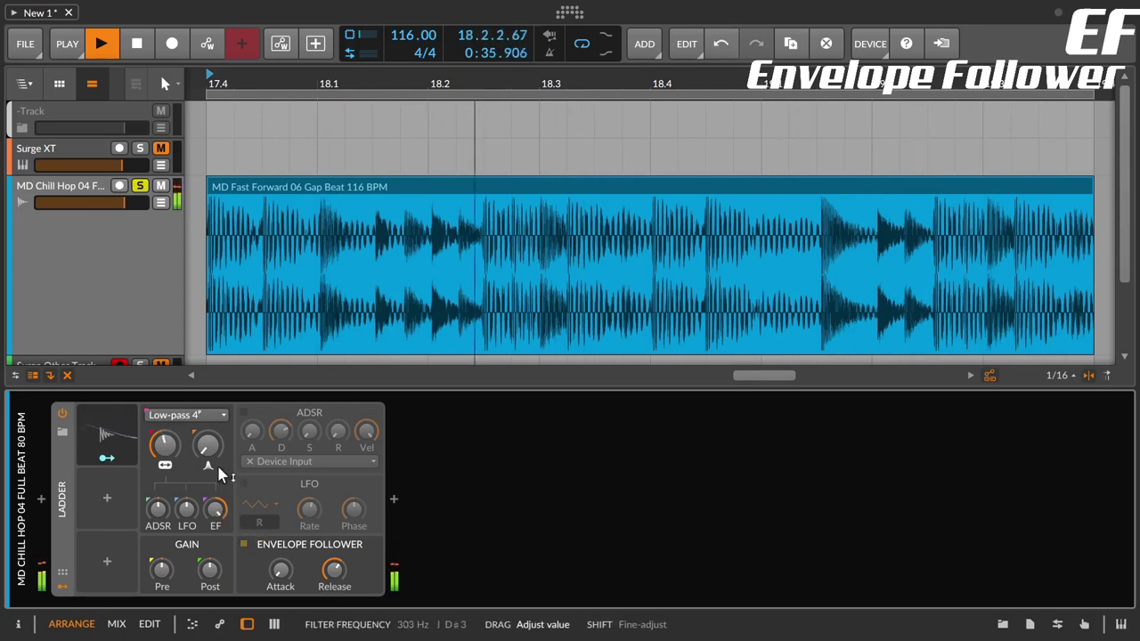
left_click_drag(334, 570, 334, 570)
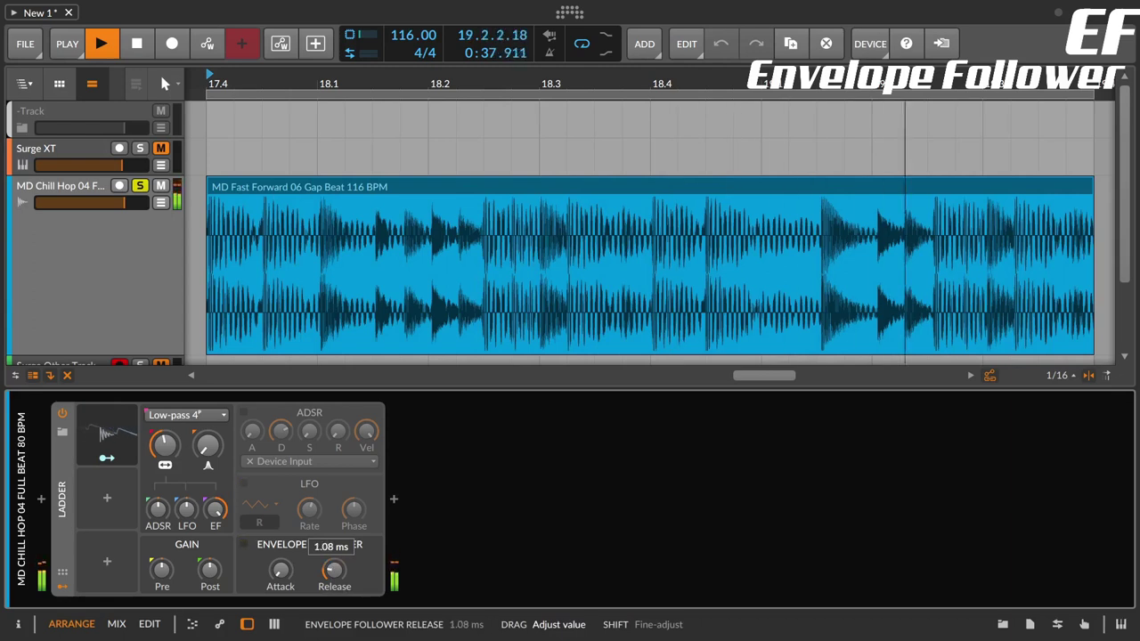
left_click_drag(334, 570, 334, 624)
Raise the filter resonance beyond 25% and try different envelope follower attack times, including 1.21 ms.
mouse_move(279, 570)
left_mouse_down()
mouse_move(280, 582)
mouse_move(337, 557)
mouse_move(335, 574)
mouse_move(285, 570)
left_mouse_up()
left_click_drag(210, 449, 210, 421)
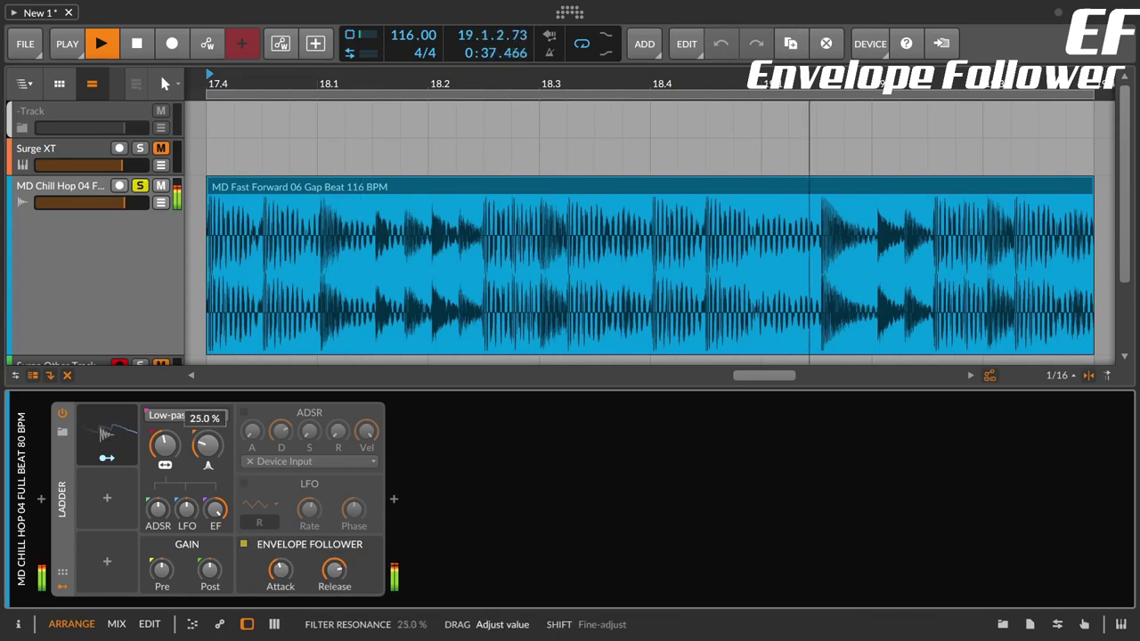
left_click_drag(281, 570, 329, 587)
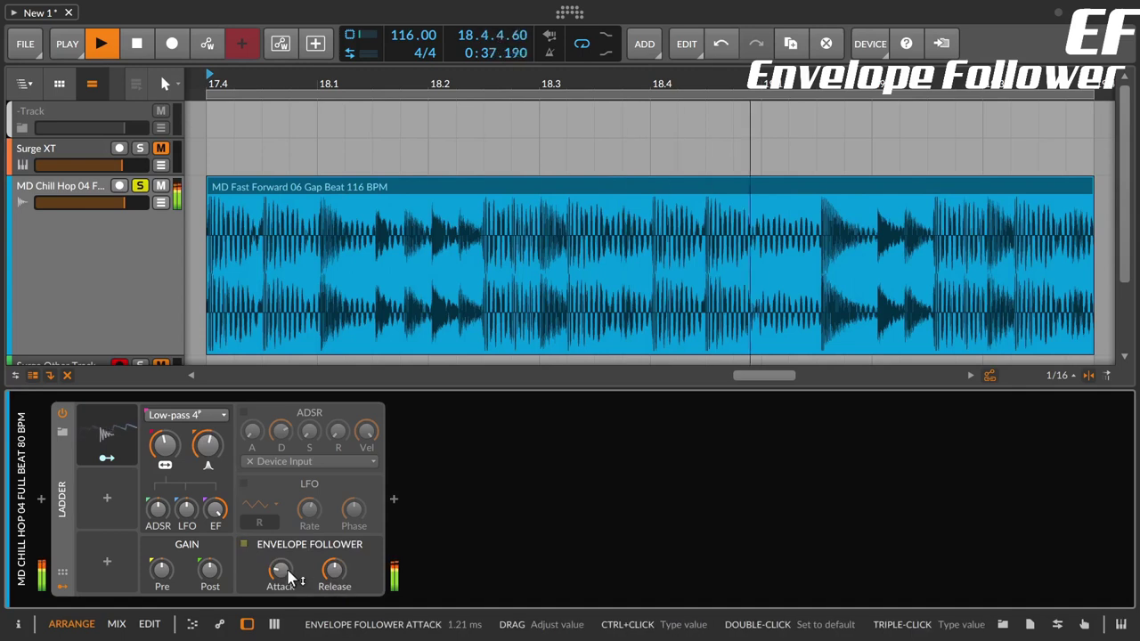
Lower the filter frequency slightly and try a 13.1 ms attack, followed by a minimal attack with a 52.1 ms release.
left_click_drag(164, 446, 164, 444)
left_click_drag(280, 570, 322, 588)
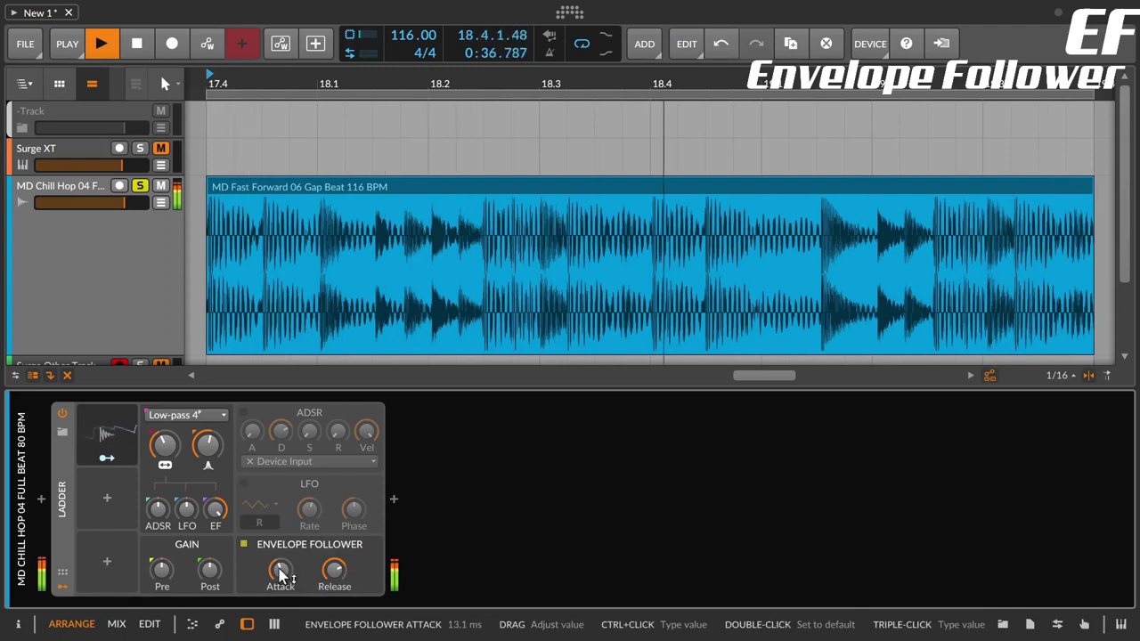
left_click_drag(289, 576, 337, 584)
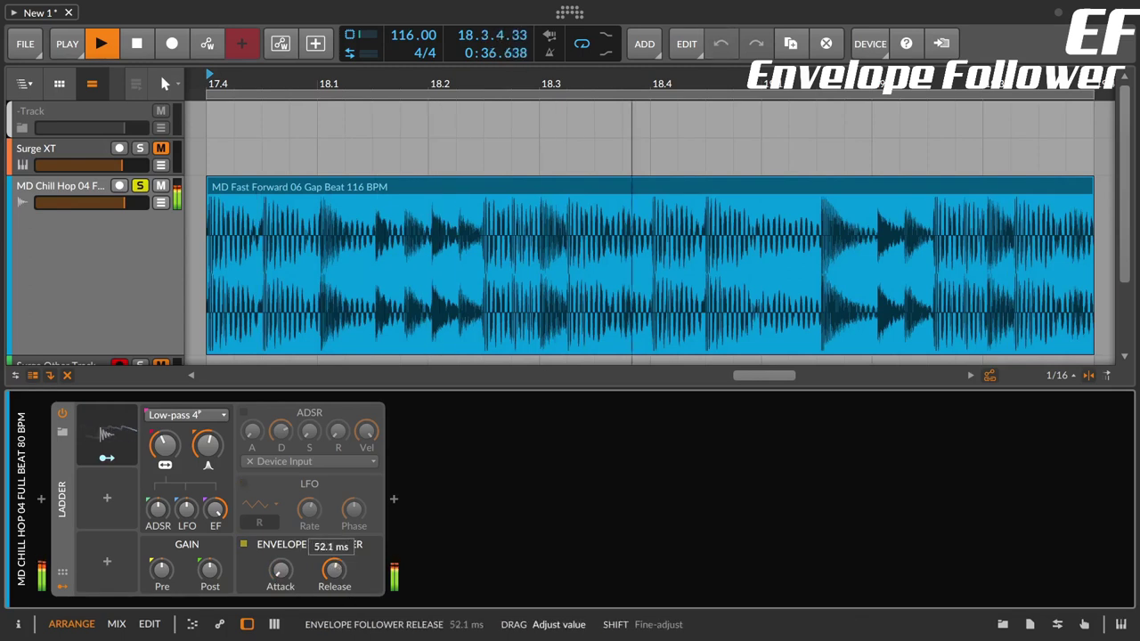
Set the envelope follower amount to −60 st with the filter frequency at maximum, and try a 1.58 ms attack.
mouse_move(217, 504)
left_mouse_down()
mouse_move(218, 575)
mouse_move(215, 507)
left_mouse_up()
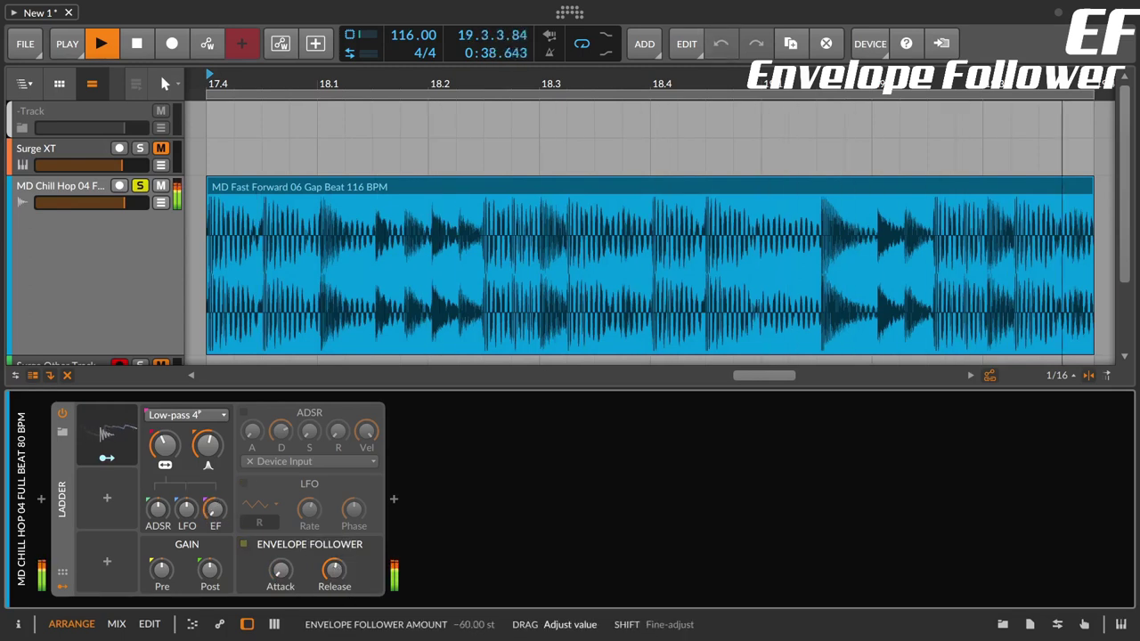
left_click_drag(165, 444, 165, 381)
mouse_move(280, 570)
left_mouse_down()
mouse_move(335, 556)
mouse_move(281, 567)
mouse_move(335, 567)
mouse_move(280, 568)
mouse_move(309, 583)
mouse_move(278, 576)
left_mouse_up()
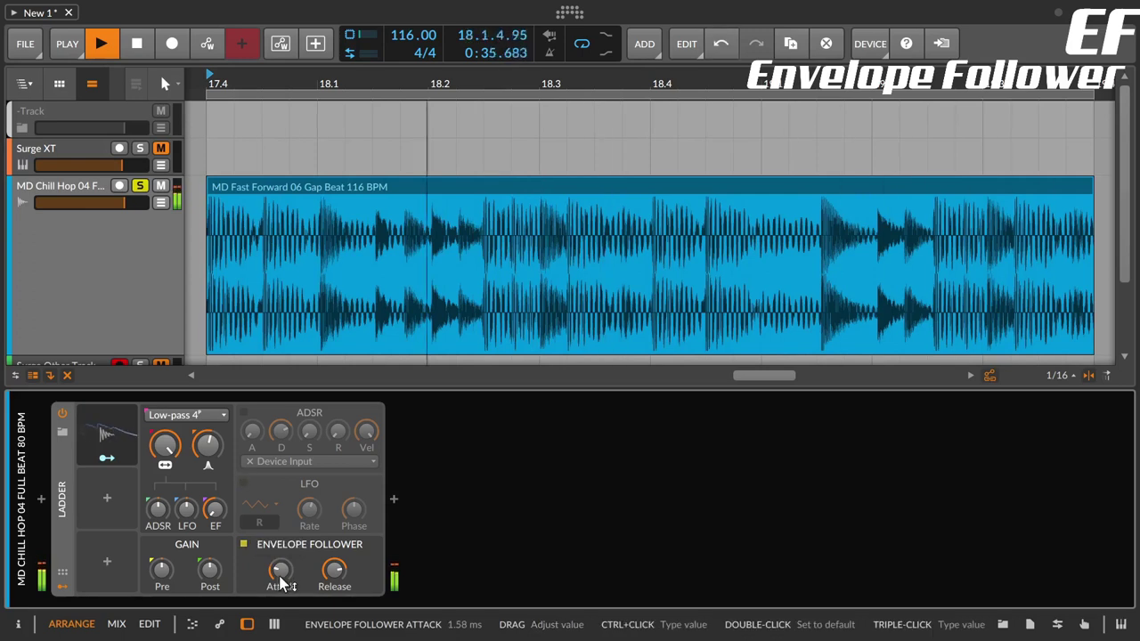
left_click(279, 579)
Shorten the envelope follower attack and try releases of 3.16 ms, 34.1 ms and 192 ms, readjusting both times.
left_click_drag(334, 571, 337, 598)
left_click_drag(280, 570, 331, 590)
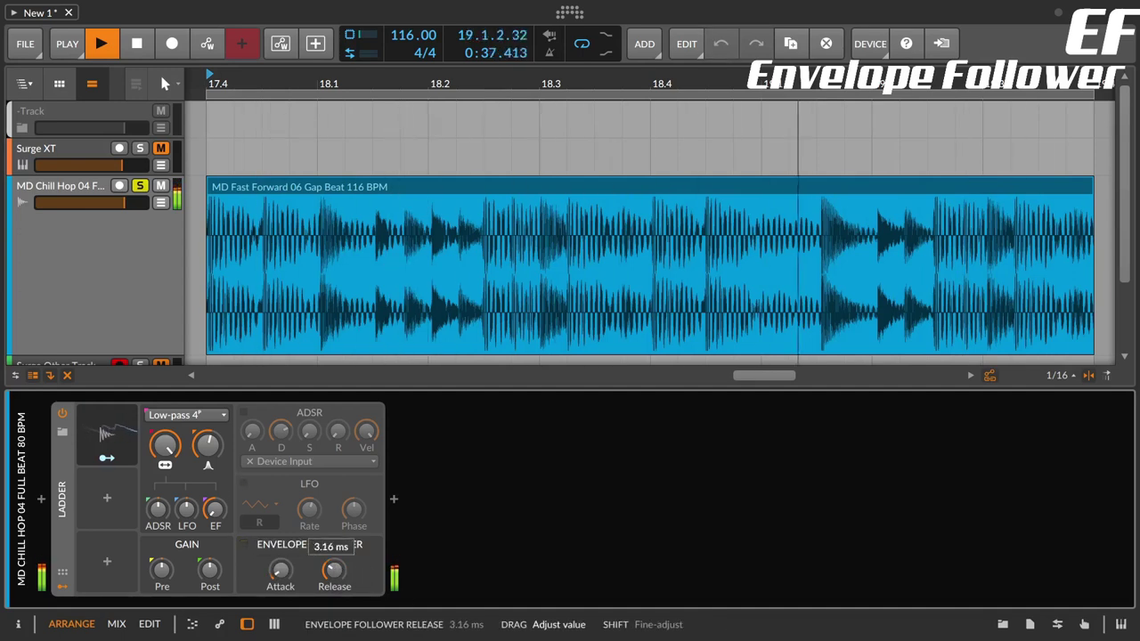
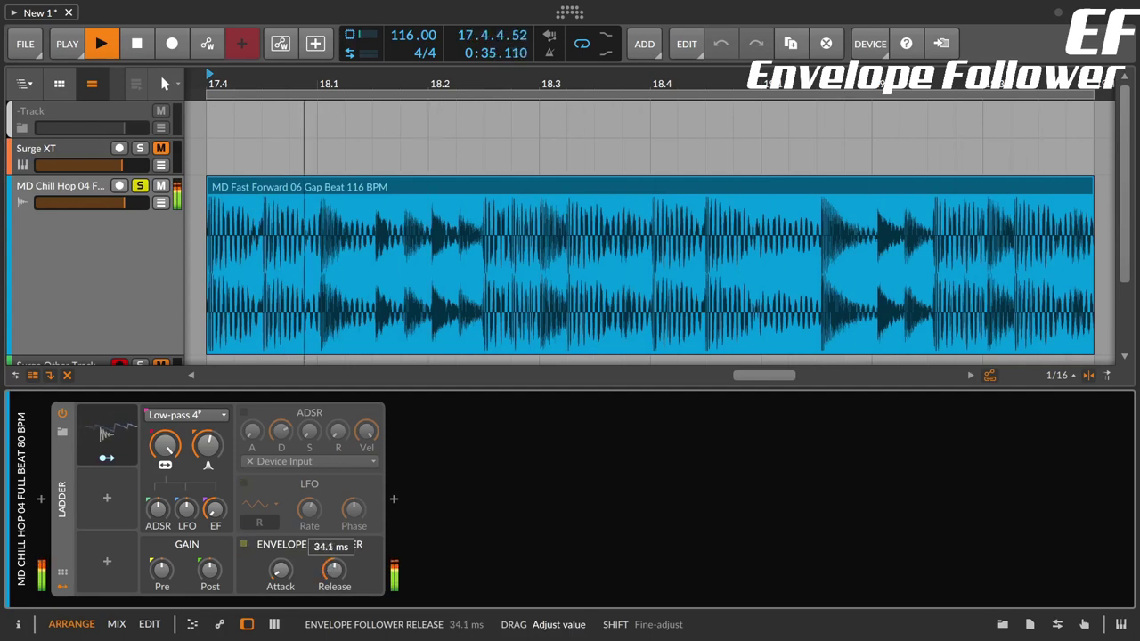
left_click_drag(334, 570, 333, 563)
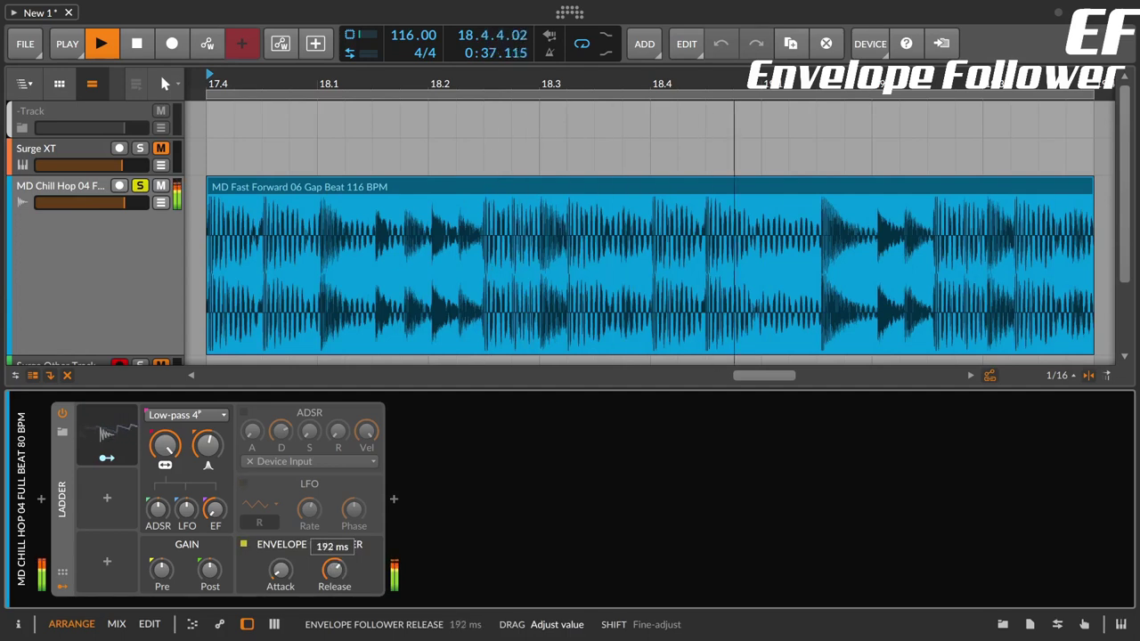
left_click_drag(334, 562, 334, 534)
left_click_drag(281, 570, 281, 545)
mouse_move(341, 585)
left_mouse_down()
mouse_move(341, 605)
mouse_move(334, 543)
mouse_move(330, 582)
left_mouse_up()
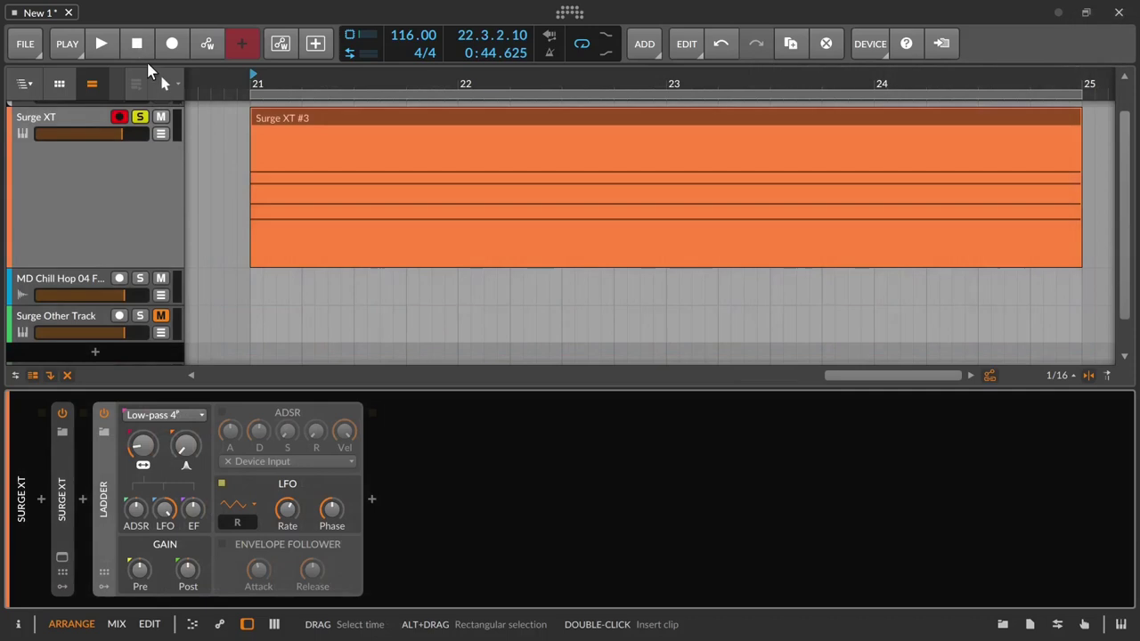
Play the loop with the filter mode set to Low-pass 3 (18 dB/oct), and try a higher resonance before resetting it to default.
left_click(102, 46)
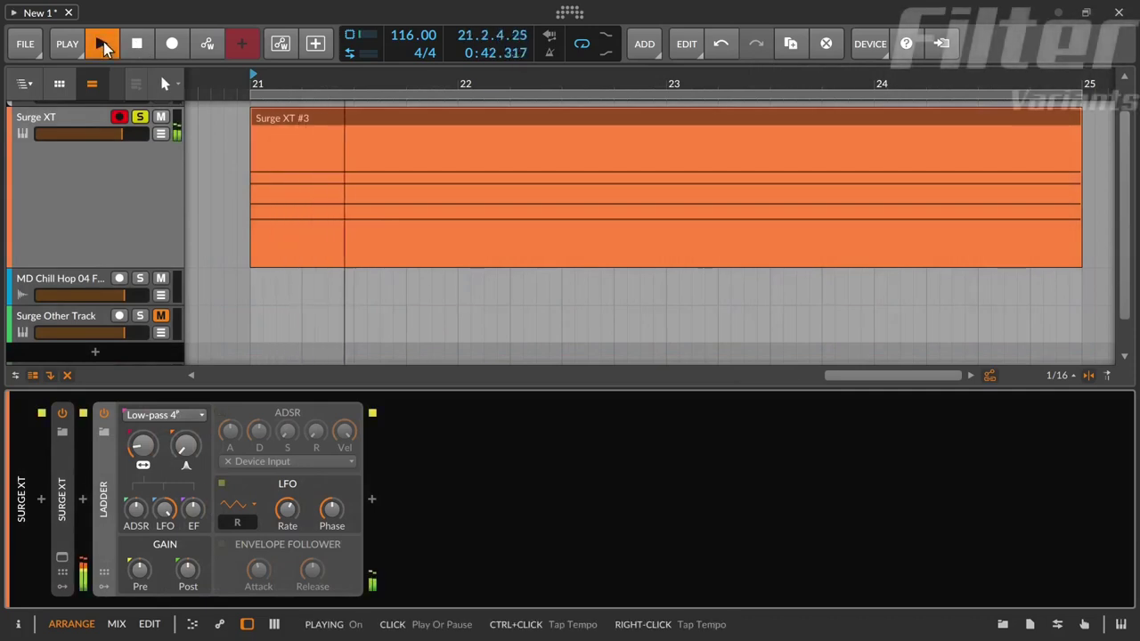
left_click(198, 423)
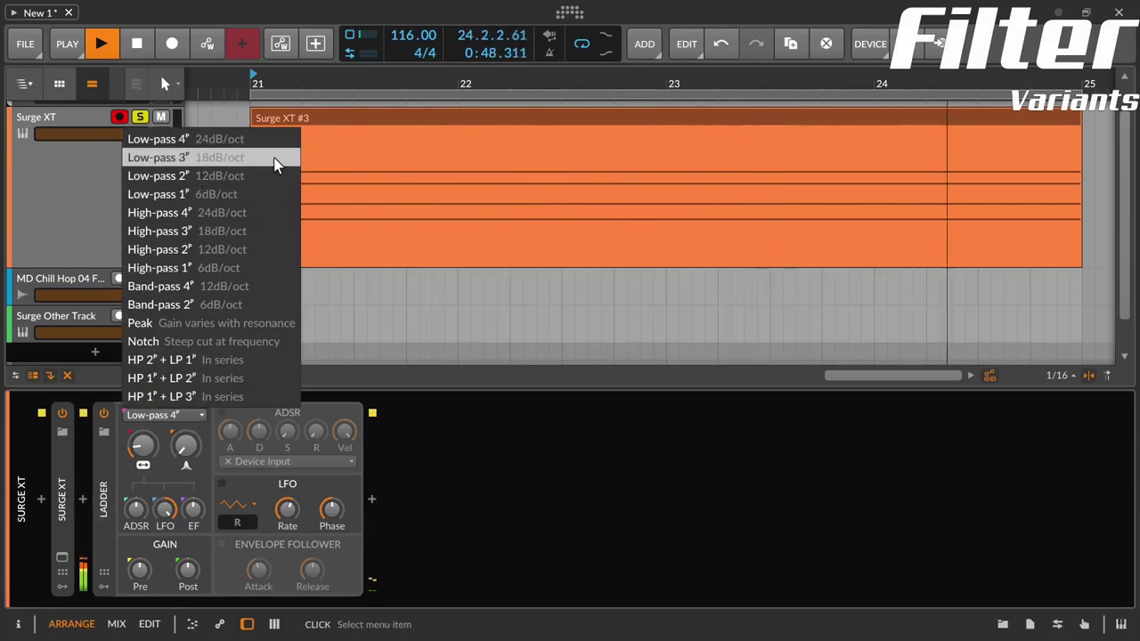
left_click(217, 157)
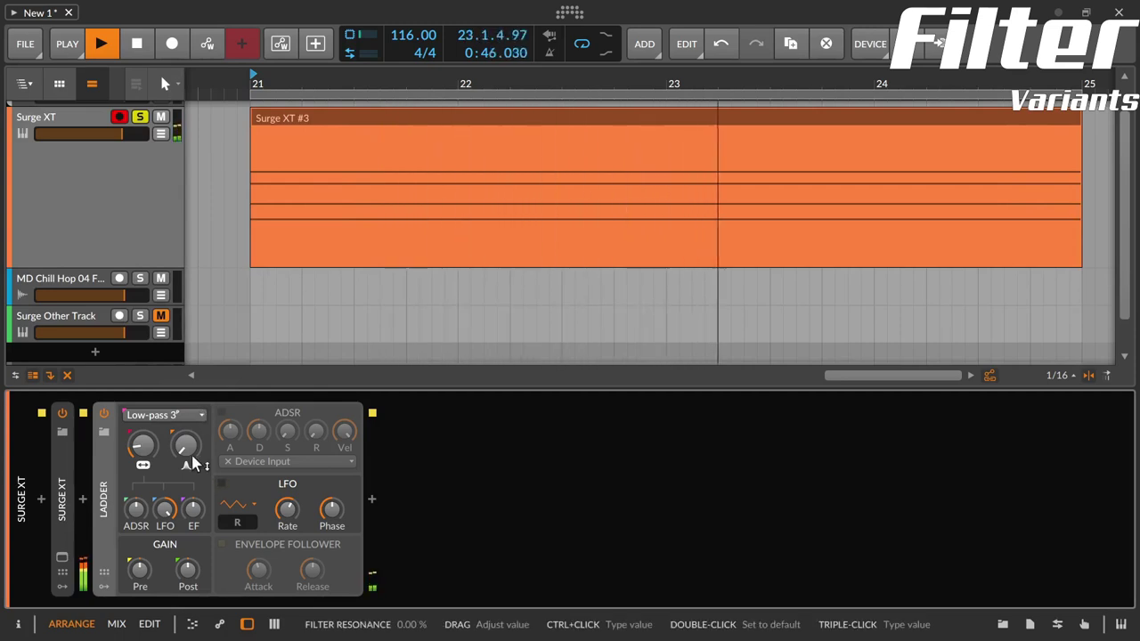
left_click_drag(191, 455, 196, 416)
double_click(196, 432)
Set the filter mode back to Low-pass 4 and sweep the resonance up to about 51% and back down.
left_click(198, 414)
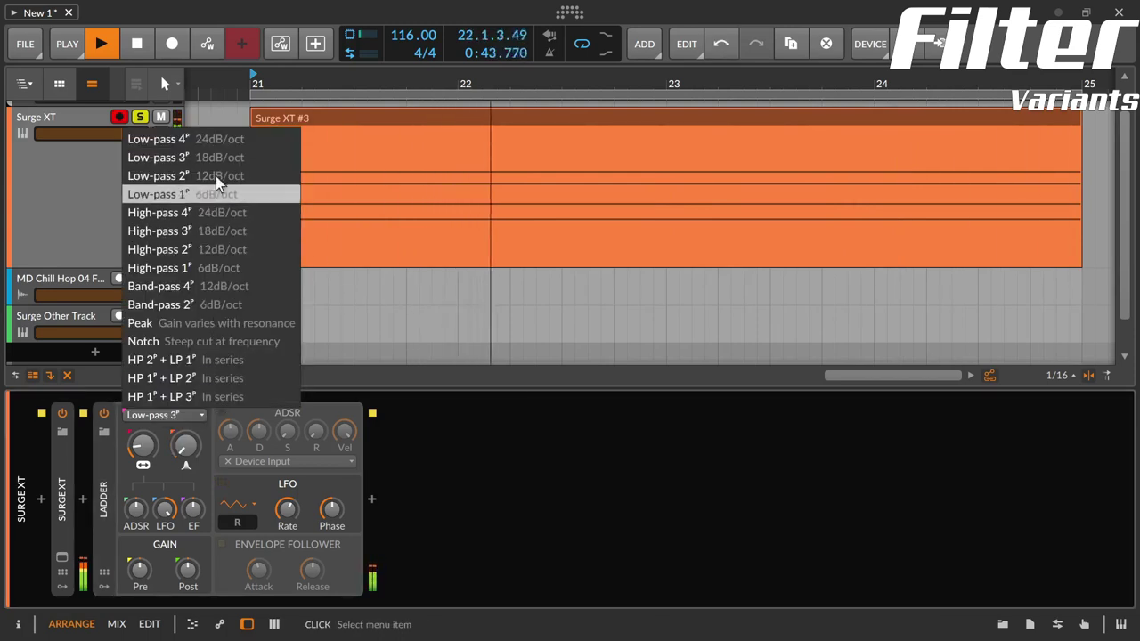
left_click(212, 145)
left_click_drag(185, 445, 185, 413)
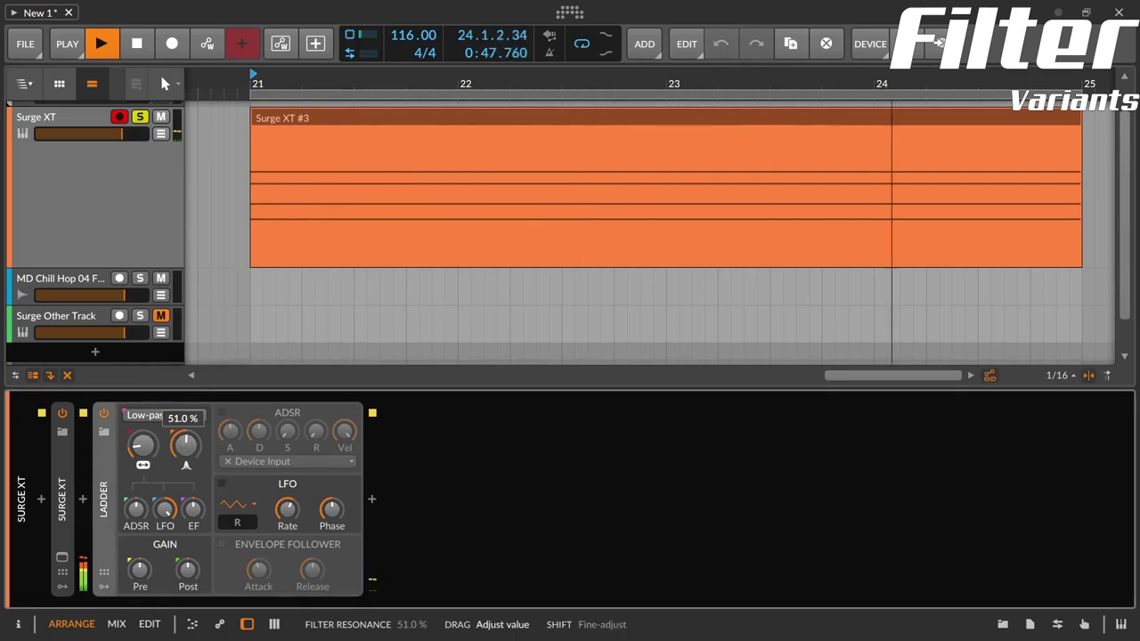
Set the filter mode to Low-pass 2 (12 dB/oct) and sweep the resonance up and back to zero.
left_click(188, 414)
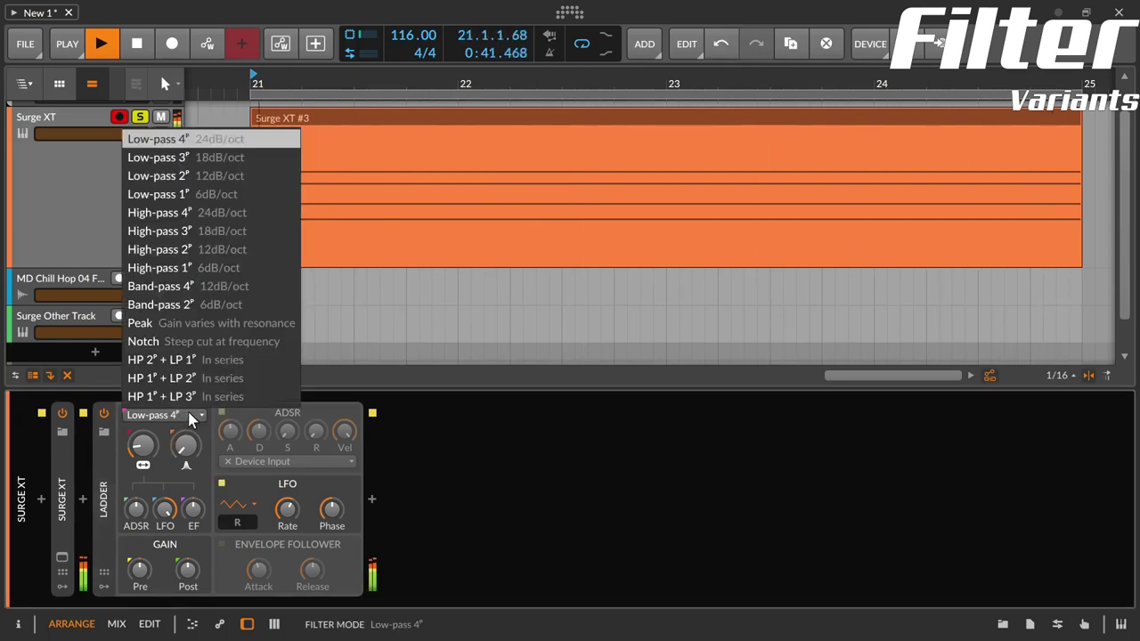
left_click(208, 175)
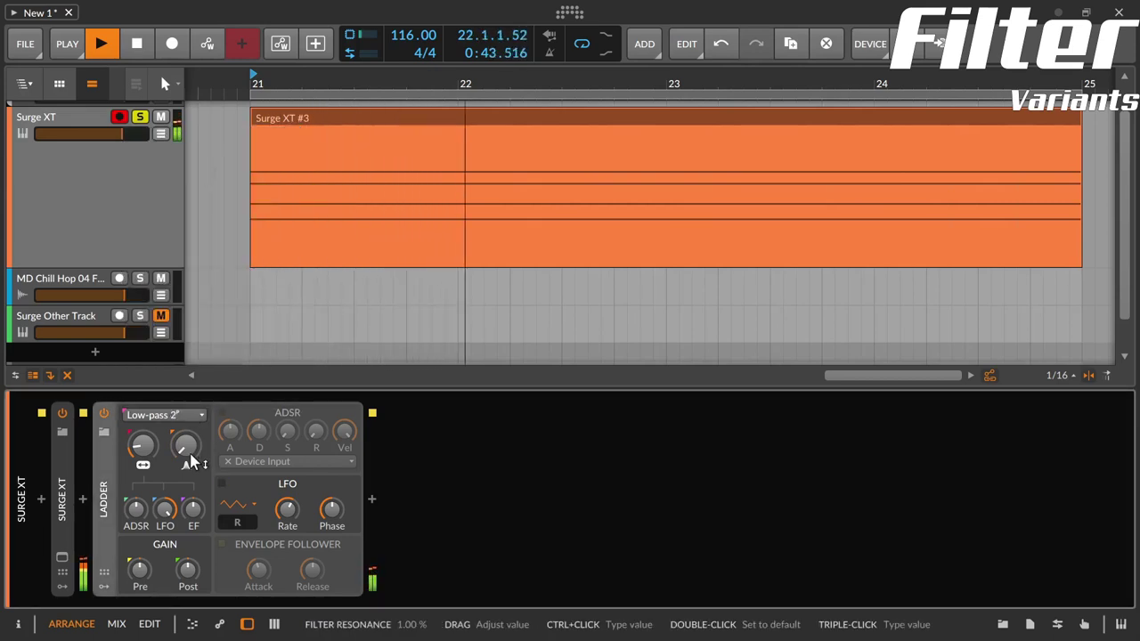
left_click_drag(187, 451, 189, 419)
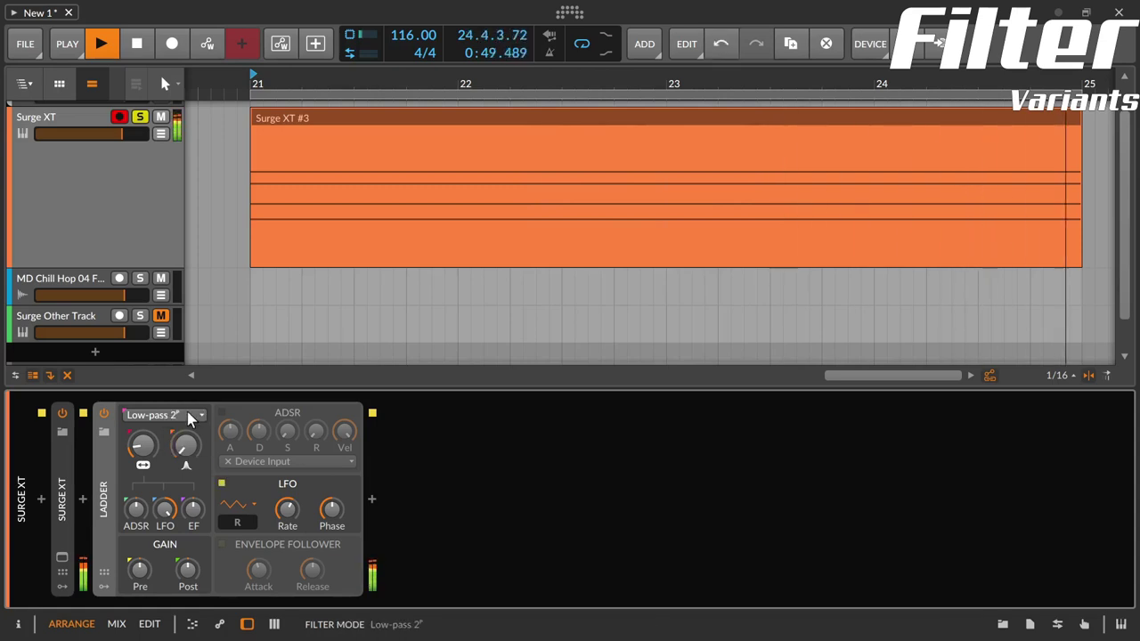
Set the filter mode to Low-pass 1 (6 dB/oct) and sweep the resonance up and back to zero.
left_click(189, 415)
left_click(219, 193)
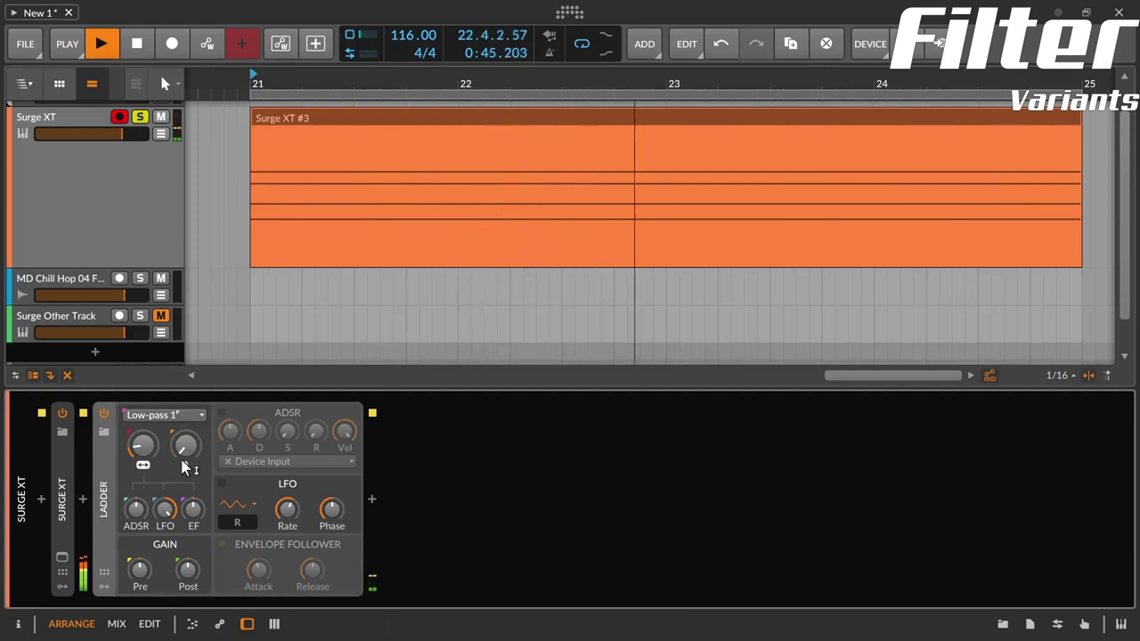
left_click_drag(190, 456, 190, 436)
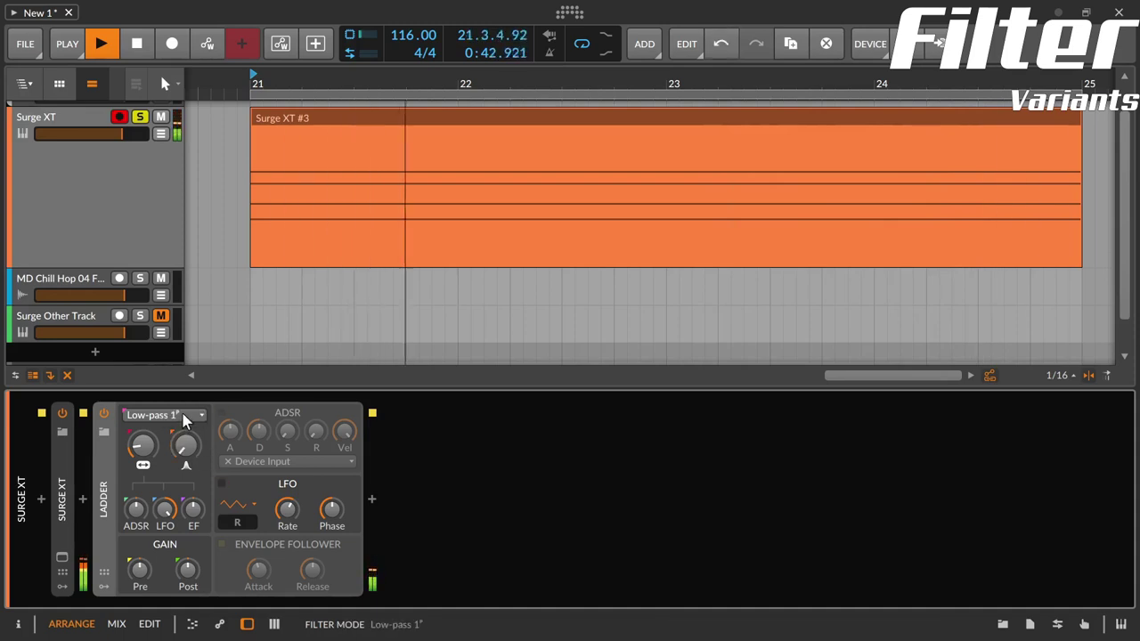
Set the filter mode to High-pass 4, raise the filter frequency, and sweep the resonance through about 53% and back to zero.
left_click(183, 416)
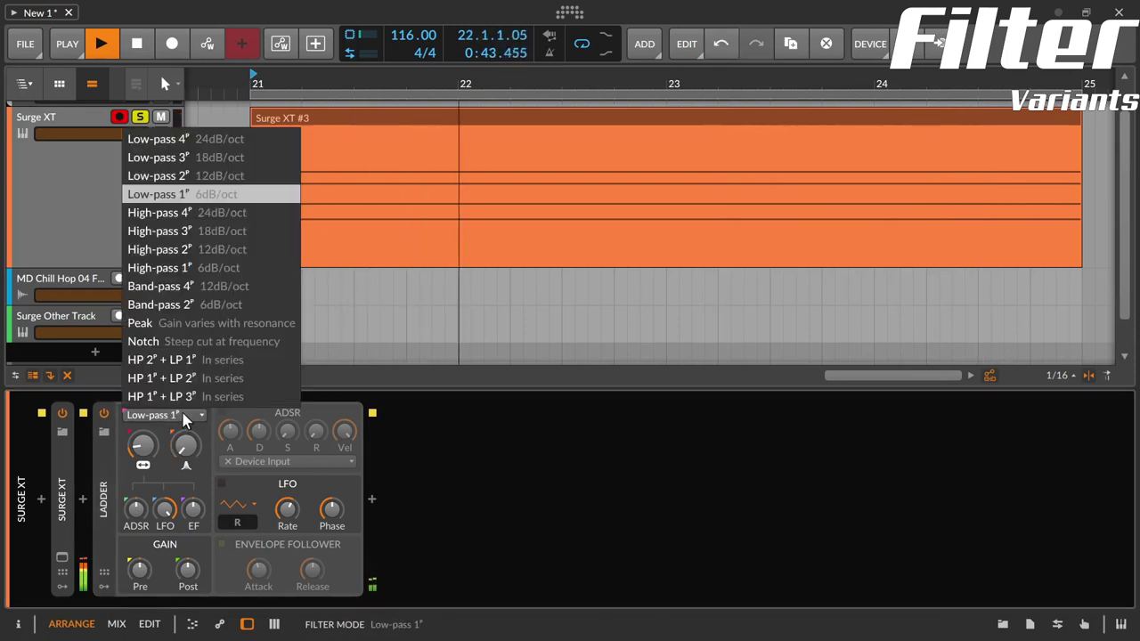
left_click(231, 215)
left_click_drag(143, 445, 187, 440)
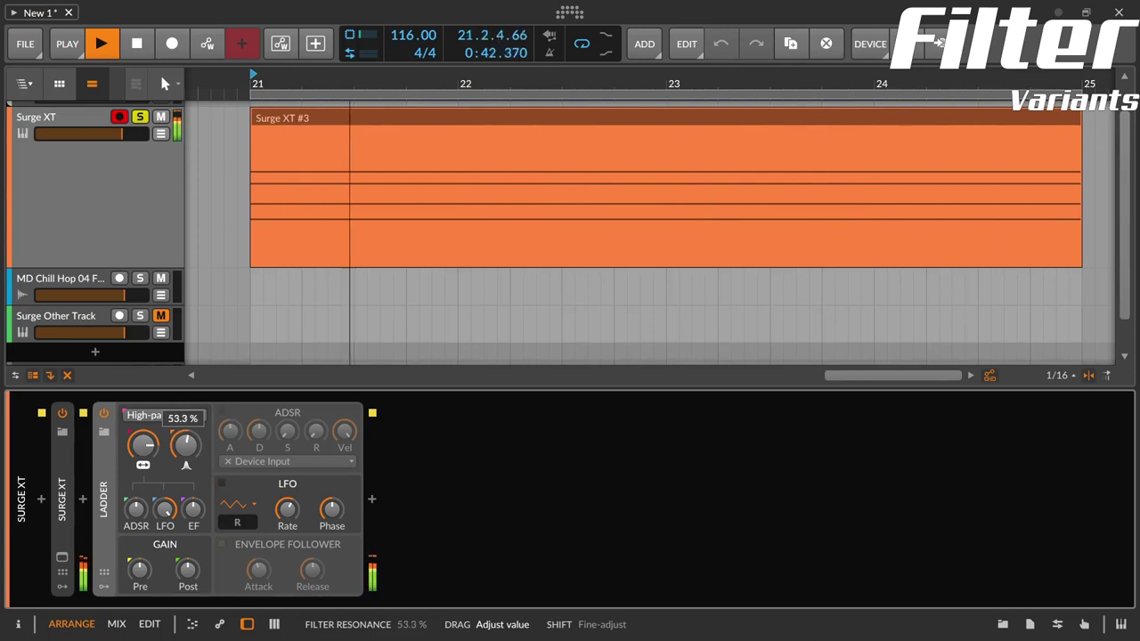
Set the filter mode to High-pass 3 (18 dB/oct) and sweep the resonance through about 58% and back to zero.
left_click(201, 415)
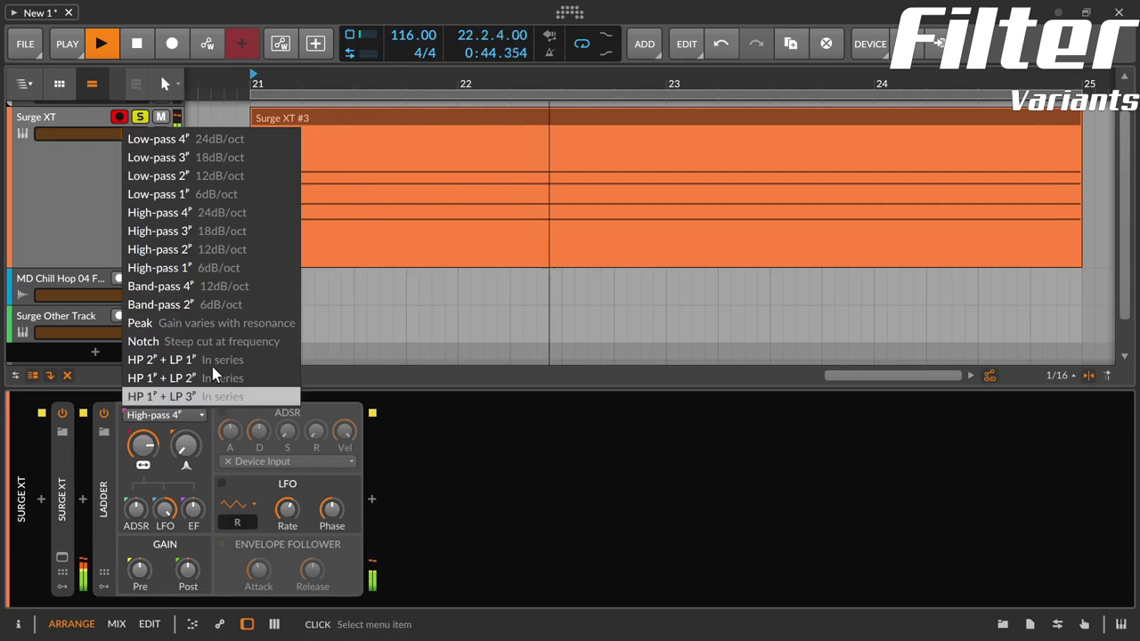
left_click(224, 233)
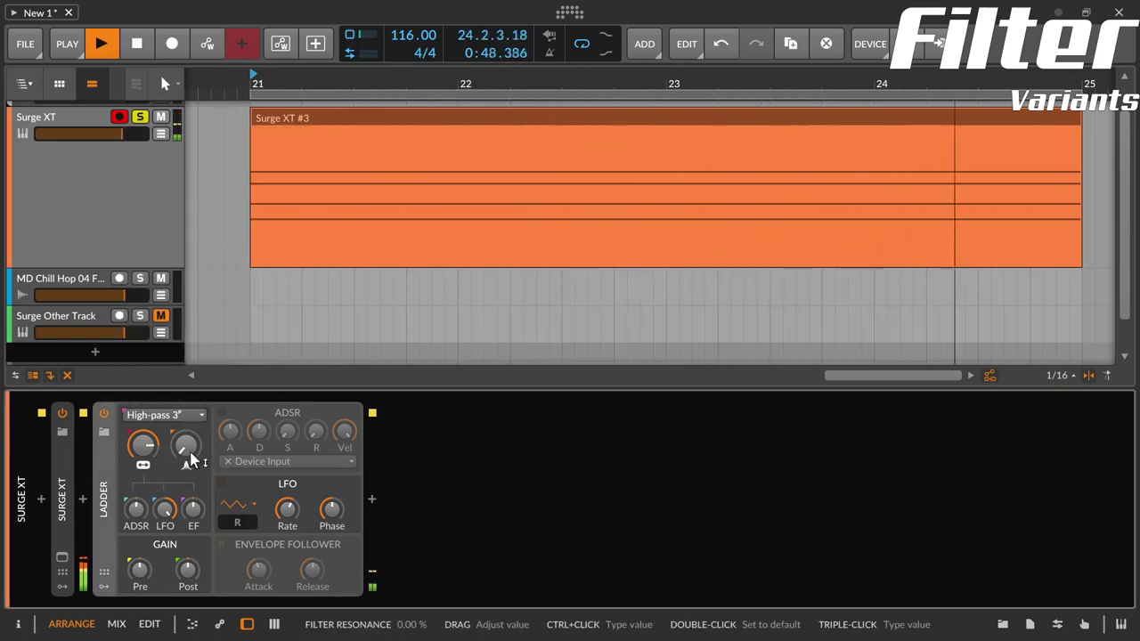
left_click_drag(185, 446, 185, 410)
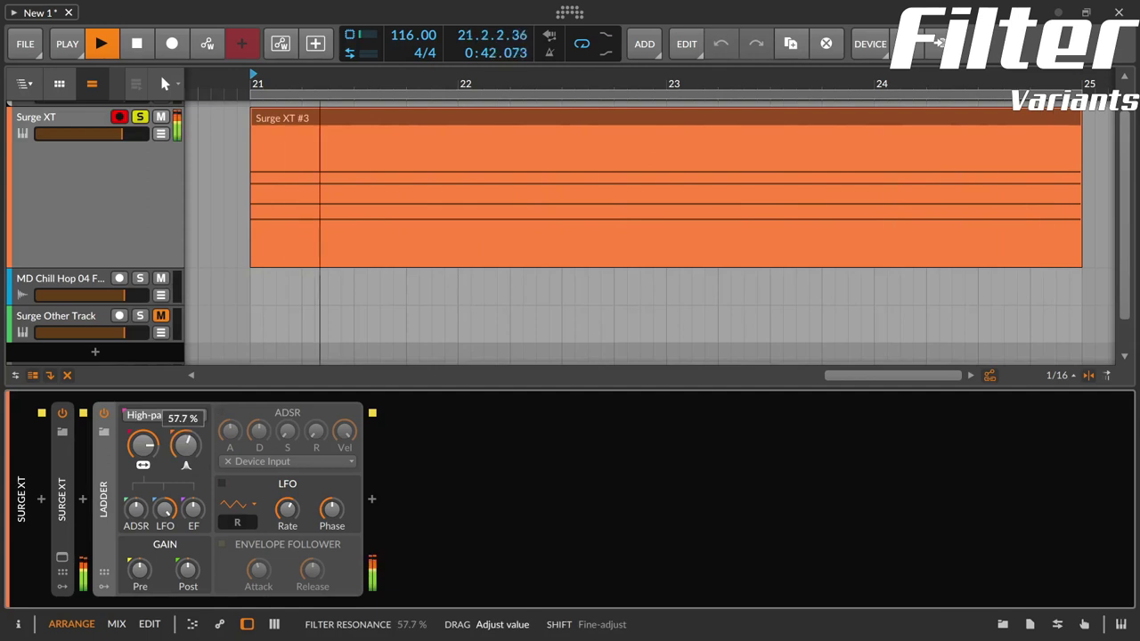
Compare the high-pass slopes by switching the filter mode to High-pass 4 and back to High-pass 3.
left_click(201, 415)
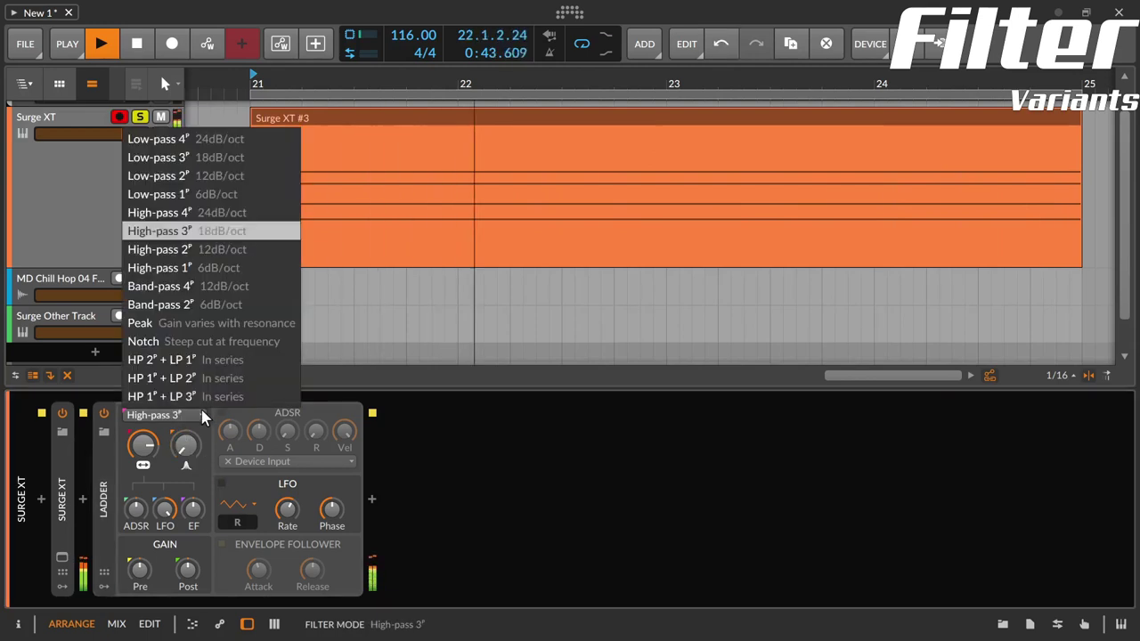
left_click(222, 219)
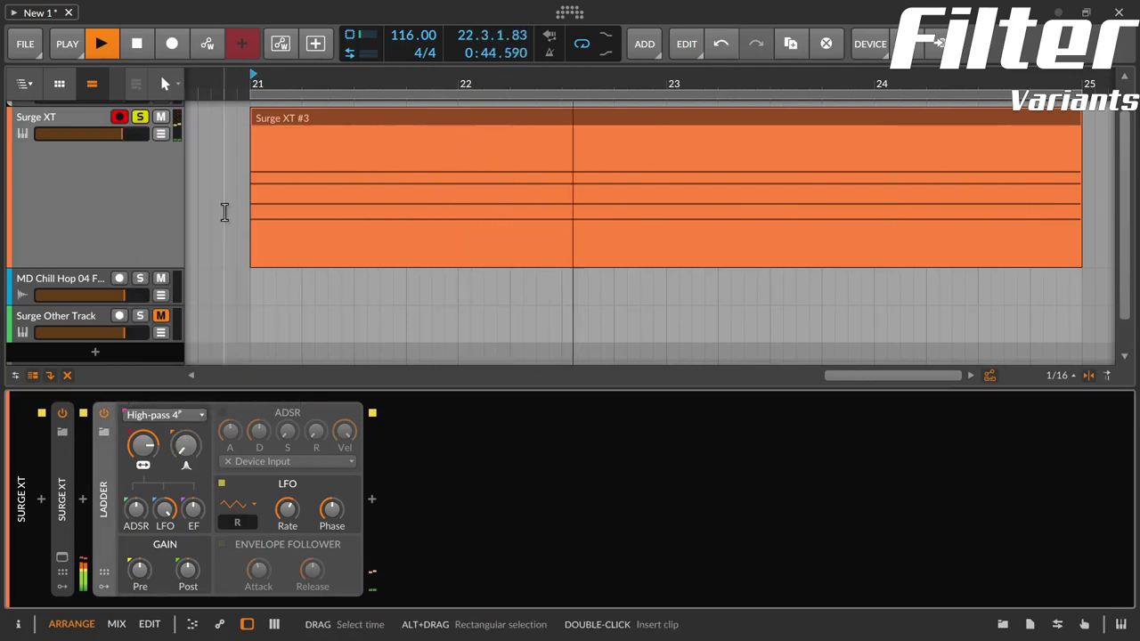
left_click(196, 416)
left_click(225, 254)
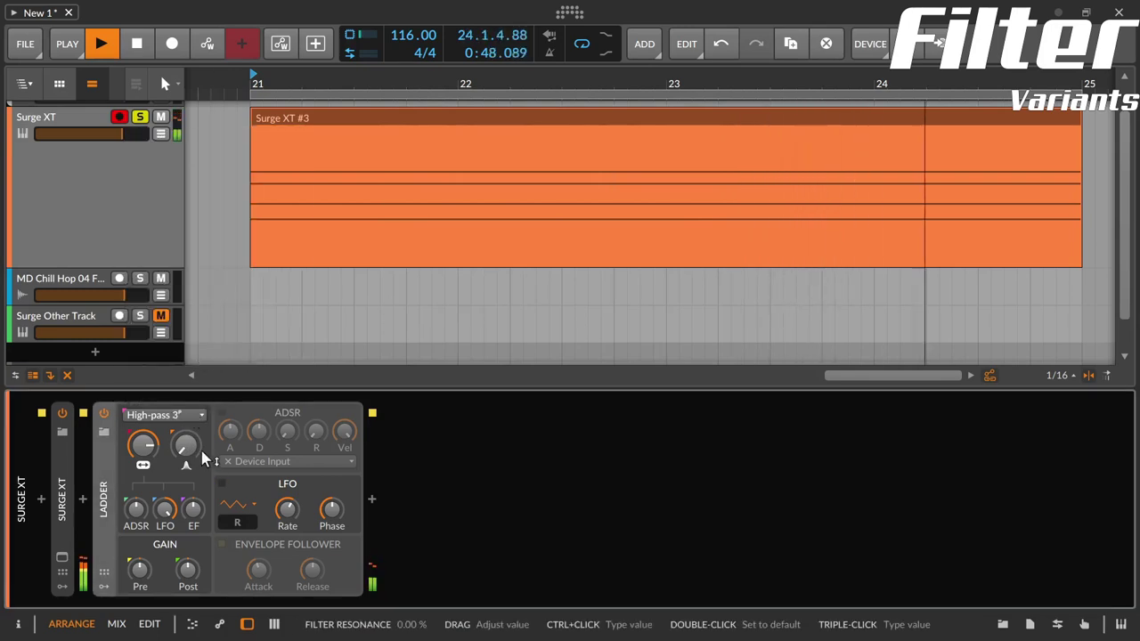
Set the filter mode to High-pass 2 (12 dB/oct) and try out its resonance, ending back at zero.
left_click(203, 414)
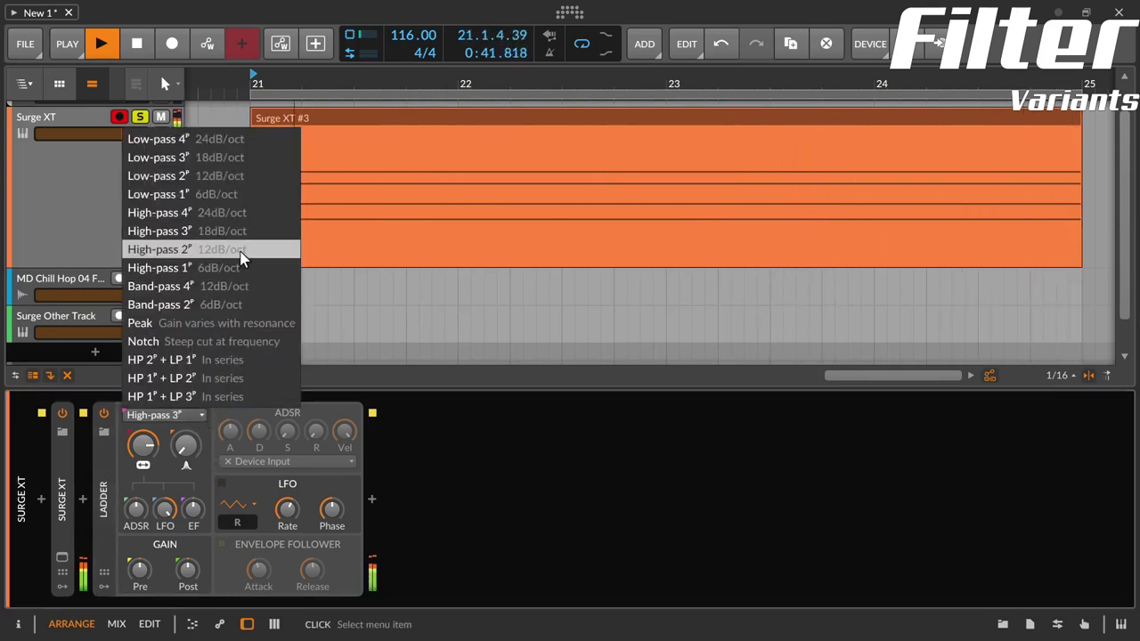
left_click(239, 251)
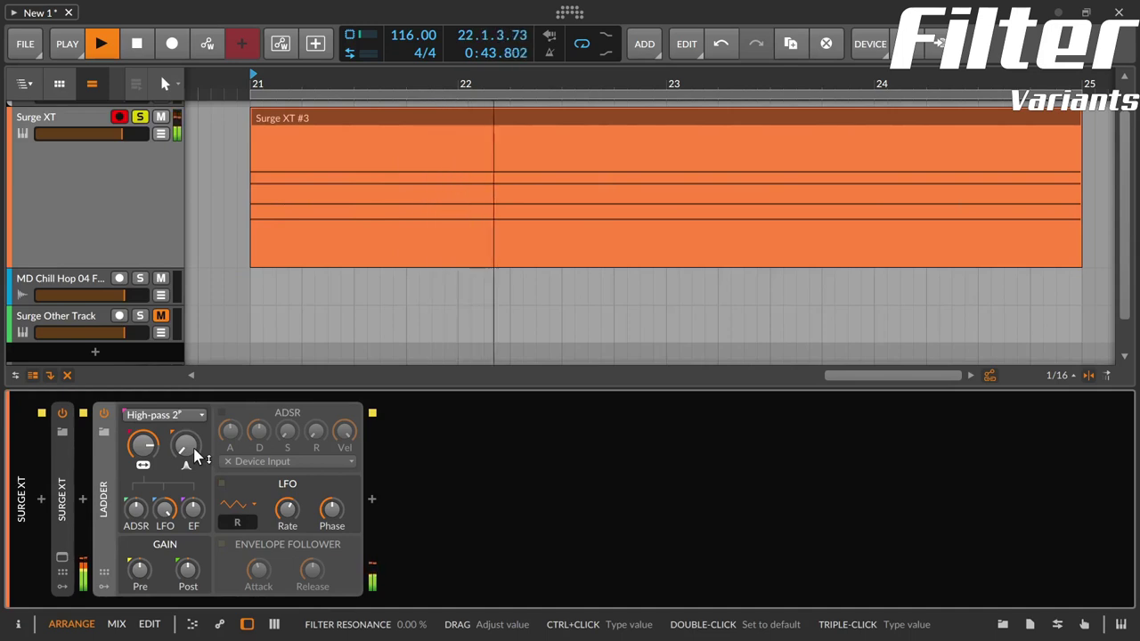
mouse_move(193, 448)
left_mouse_down()
mouse_move(194, 398)
mouse_move(193, 448)
left_mouse_up()
left_click(201, 413)
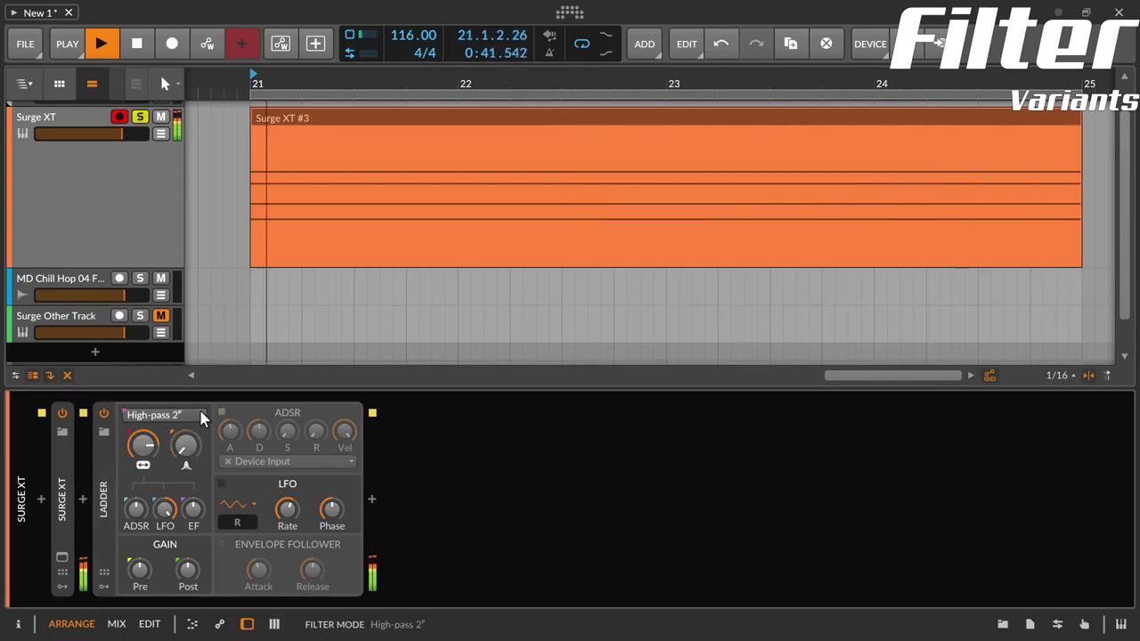
Set the filter mode to High-pass 1 (6 dB/oct) and sweep the resonance through about 10% and back to zero.
left_click(200, 416)
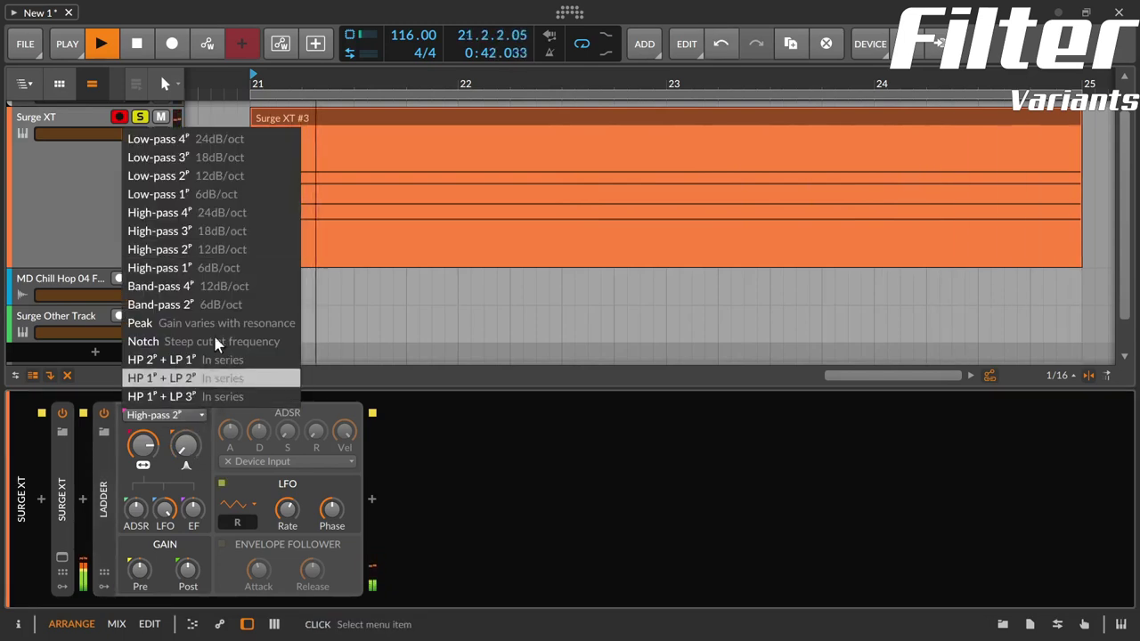
left_click(215, 268)
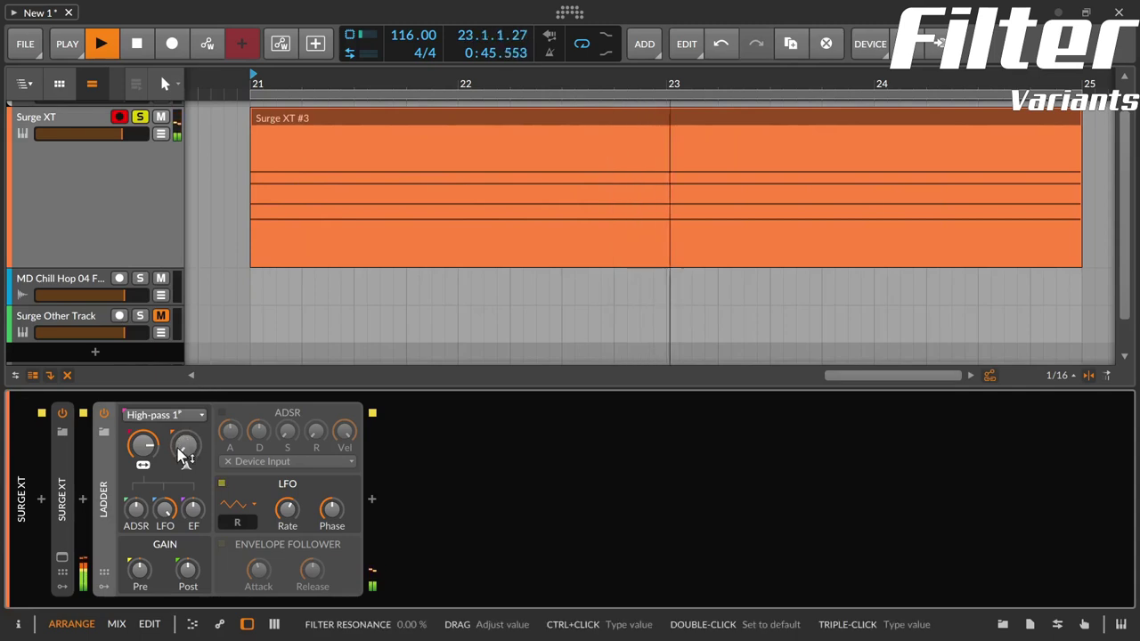
left_click_drag(191, 455, 191, 405)
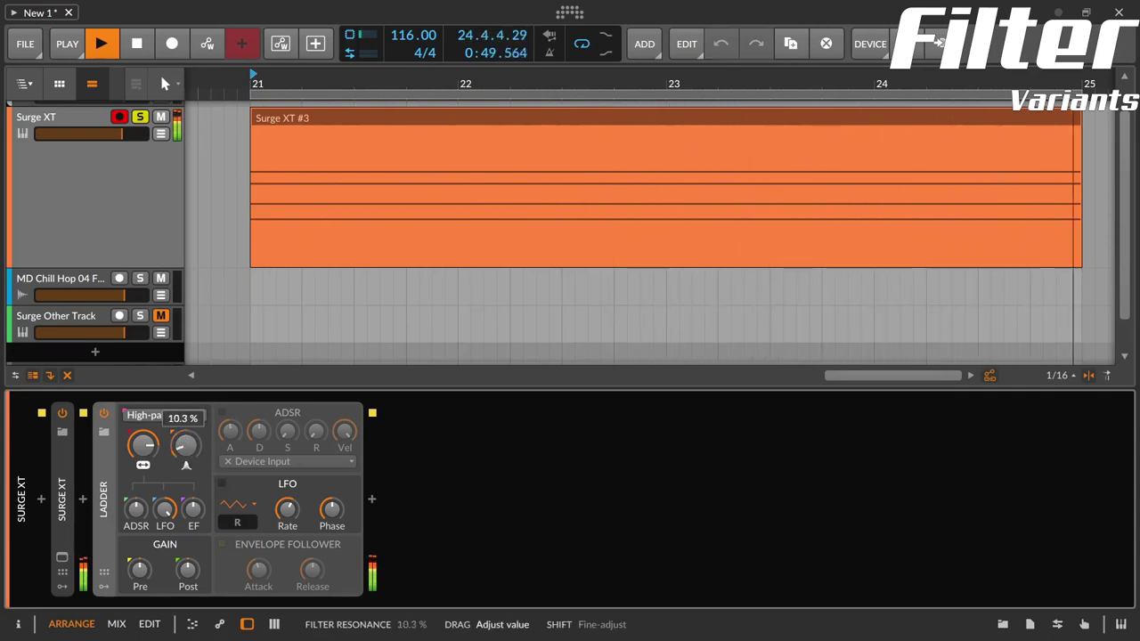
Set the filter mode to Band-pass 4 (12 dB/oct) and sweep the filter frequency down and up, through 206 Hz and 1.80 kHz.
left_click(201, 415)
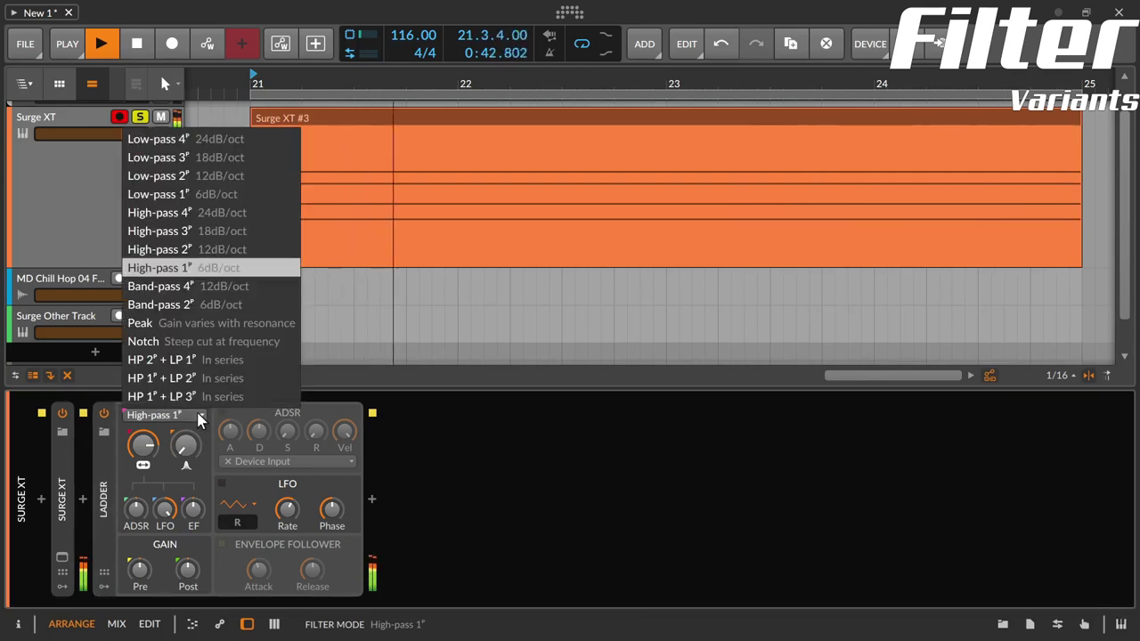
left_click(217, 292)
left_click_drag(142, 445, 143, 497)
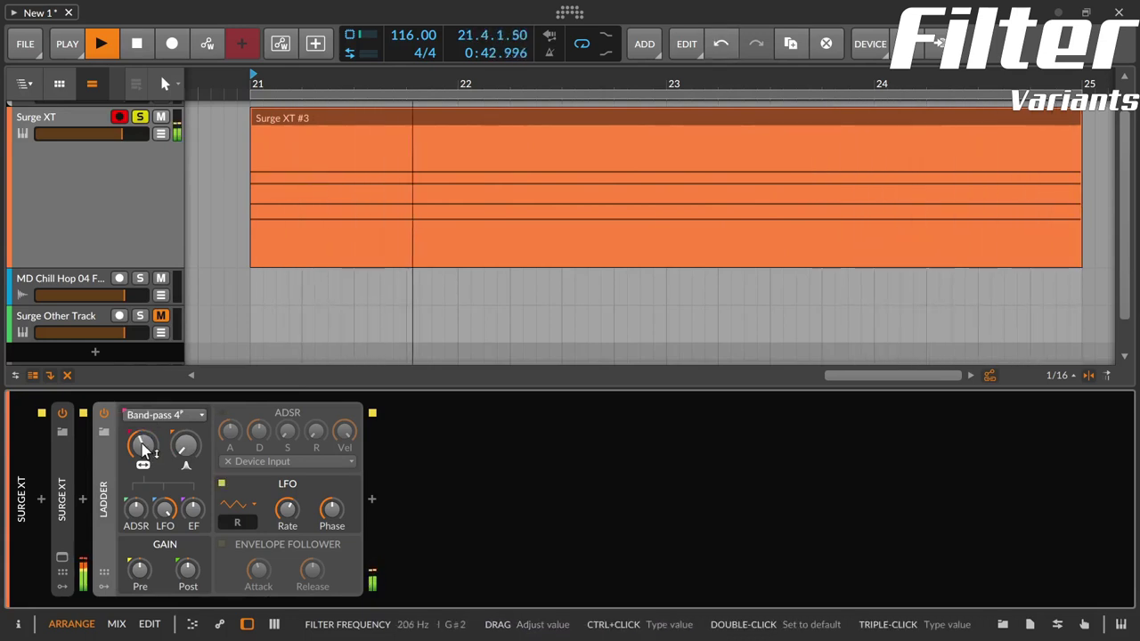
left_click_drag(143, 450, 142, 416)
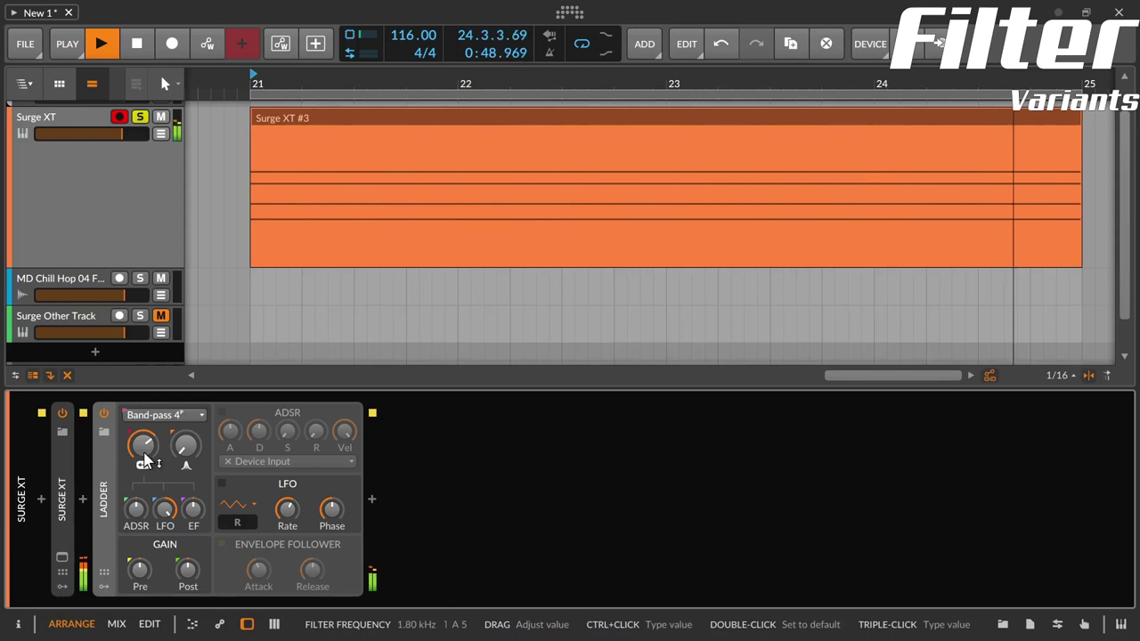
left_click_drag(147, 459, 145, 454)
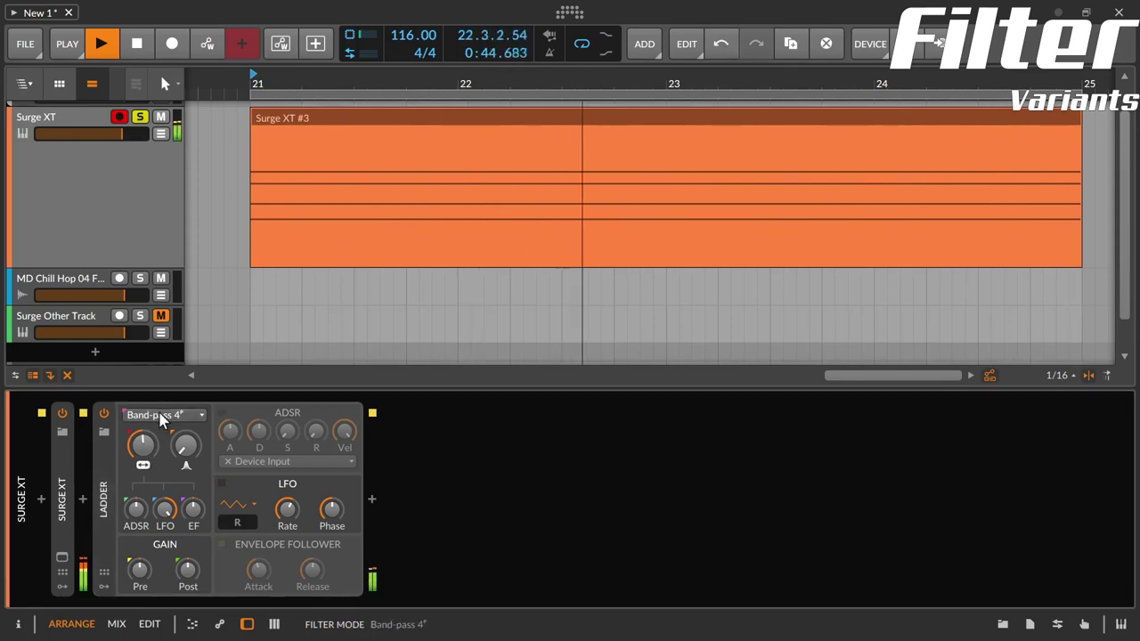
Set the filter mode to Band-pass 2 (6 dB/oct) and sweep the filter frequency up through 2.05 kHz and back down low.
left_click(160, 417)
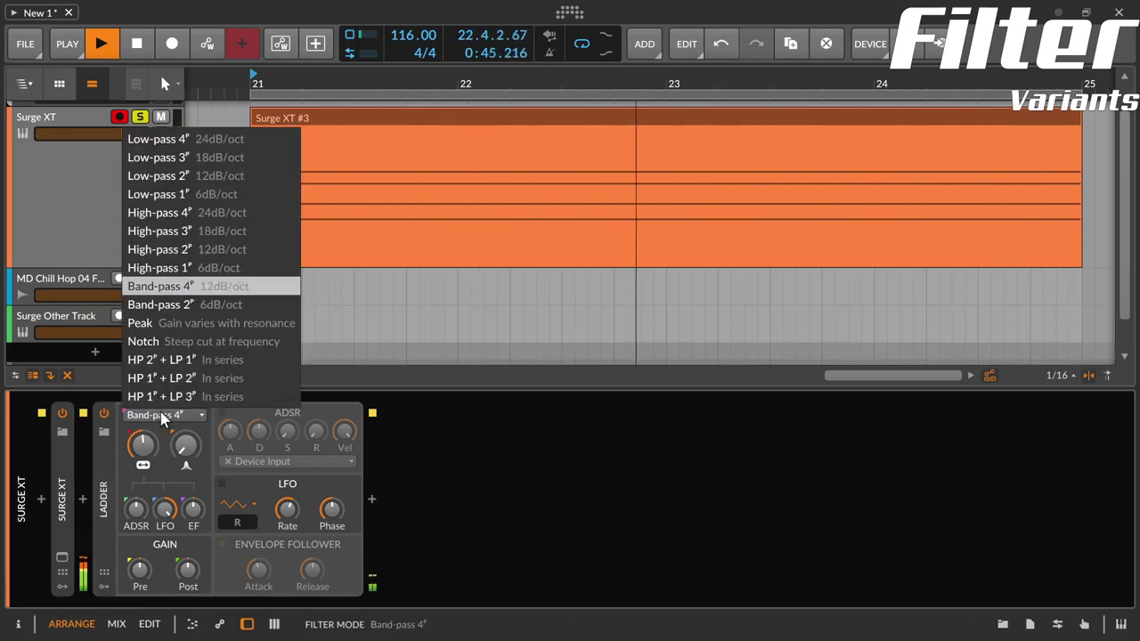
left_click(239, 306)
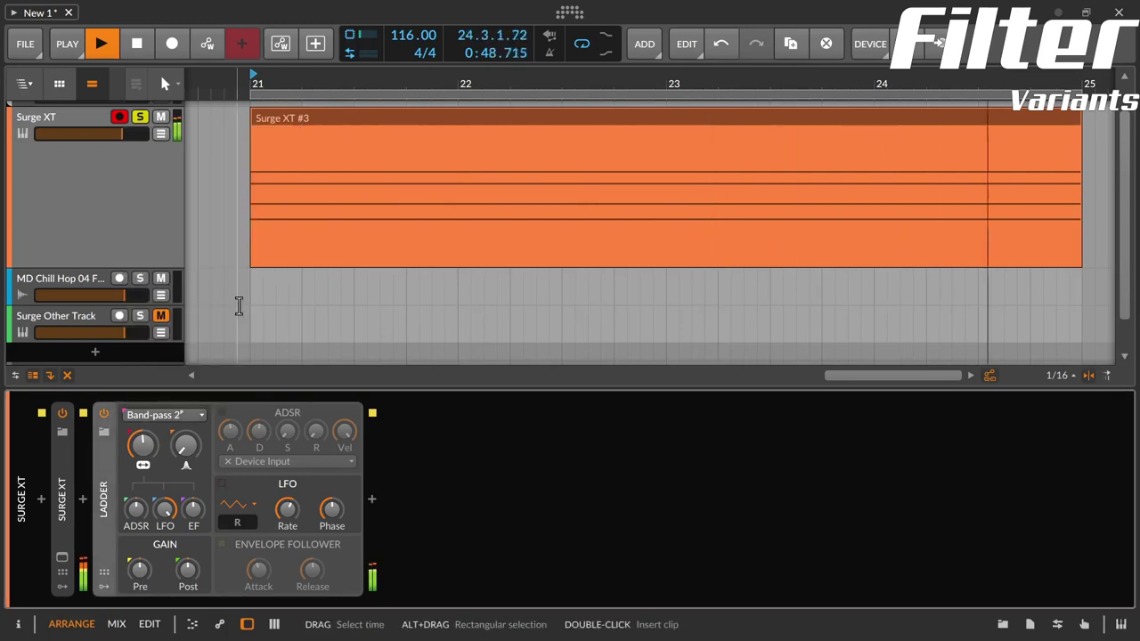
left_click_drag(150, 457, 149, 383)
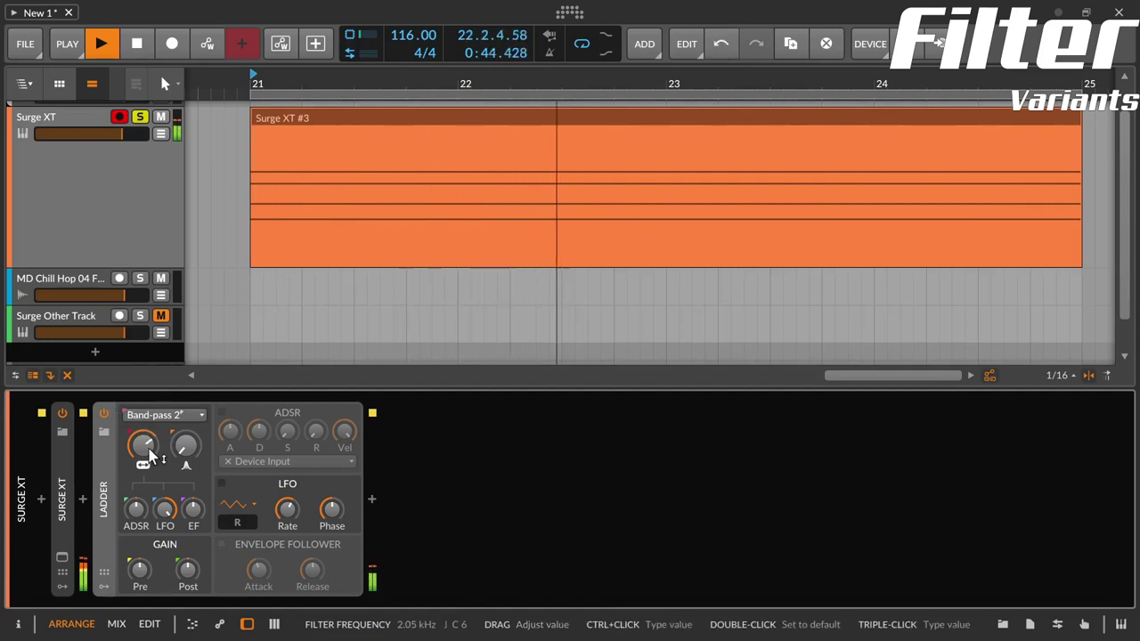
left_click_drag(150, 457, 148, 410)
mouse_move(148, 458)
left_mouse_down()
mouse_move(148, 534)
mouse_move(145, 445)
left_mouse_up()
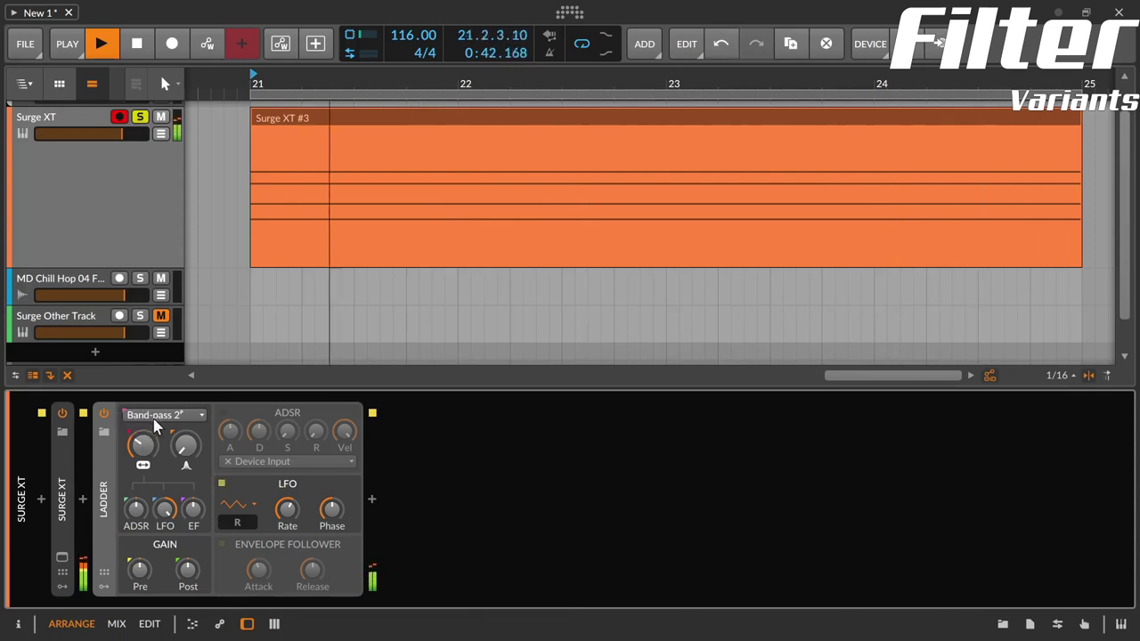
Set the filter mode to Peak, raise the resonance to around 50%, and sweep the filter frequency up to about 13.3 kHz.
left_click(155, 415)
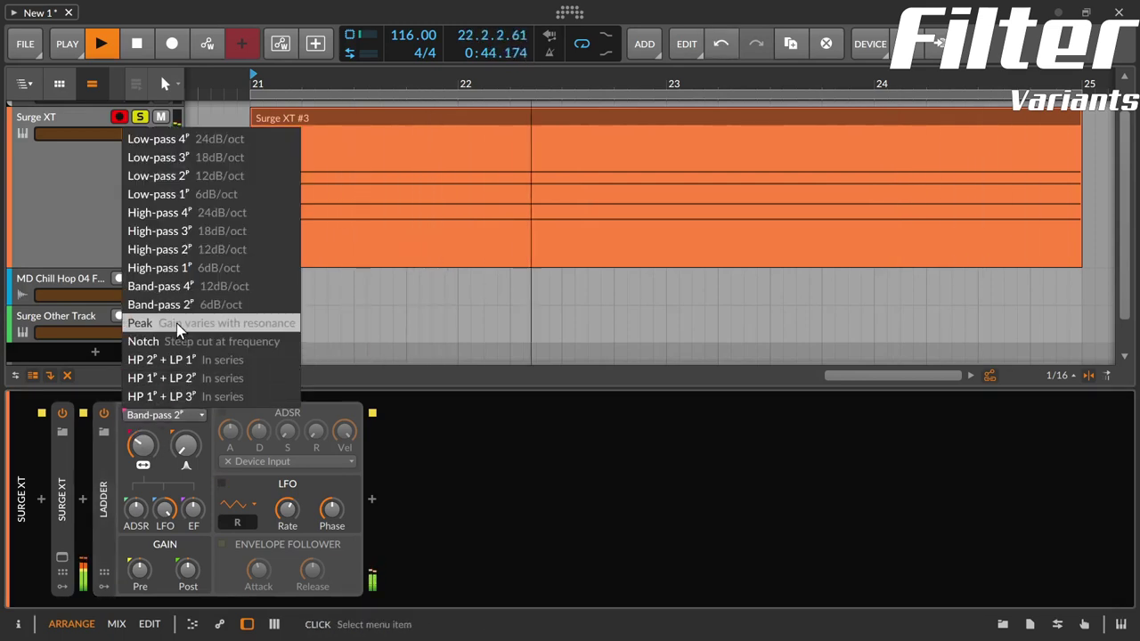
left_click(280, 326)
left_click_drag(141, 450, 200, 423)
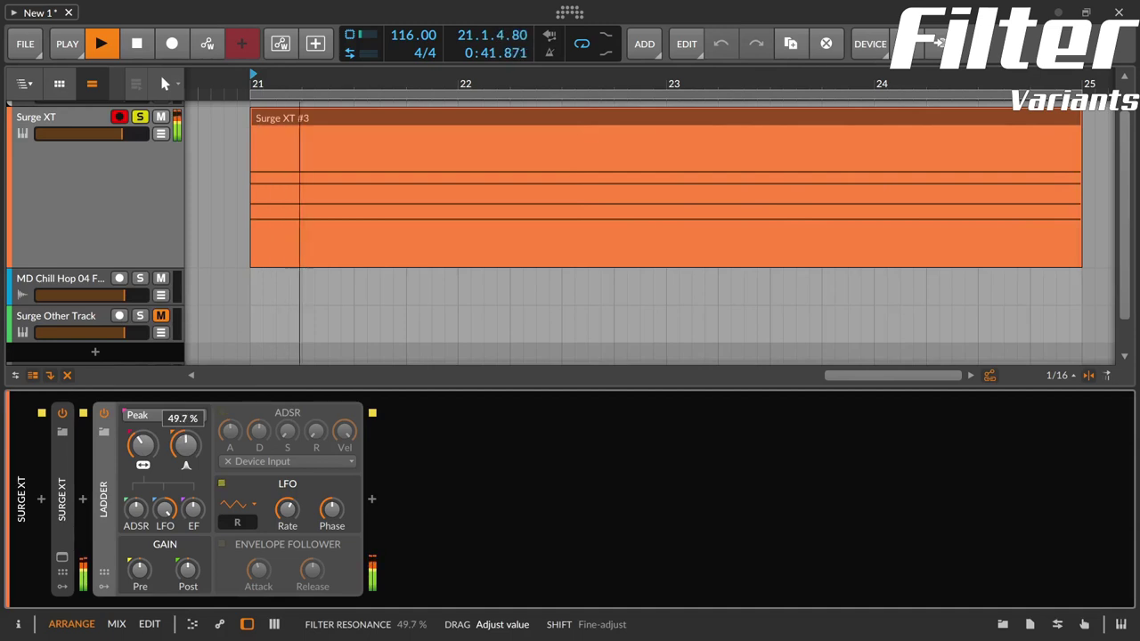
left_click_drag(140, 445, 140, 358)
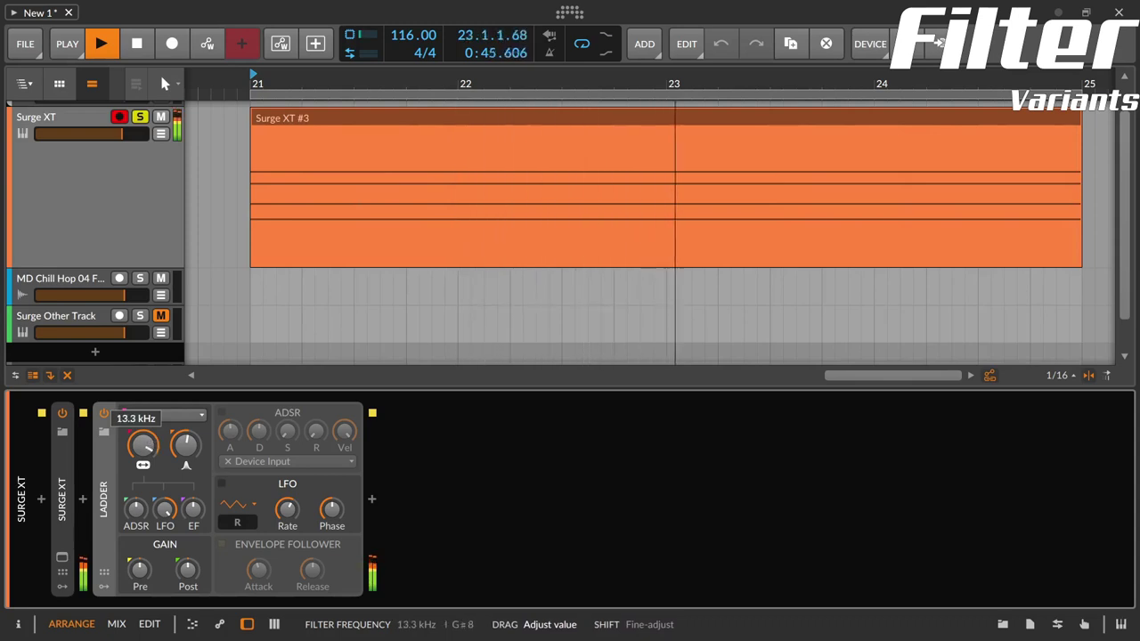
With the Peak mode active, adjust the resonance through 52.0% and sweep the filter frequency down to about 53.8 Hz.
left_click_drag(199, 447, 198, 419)
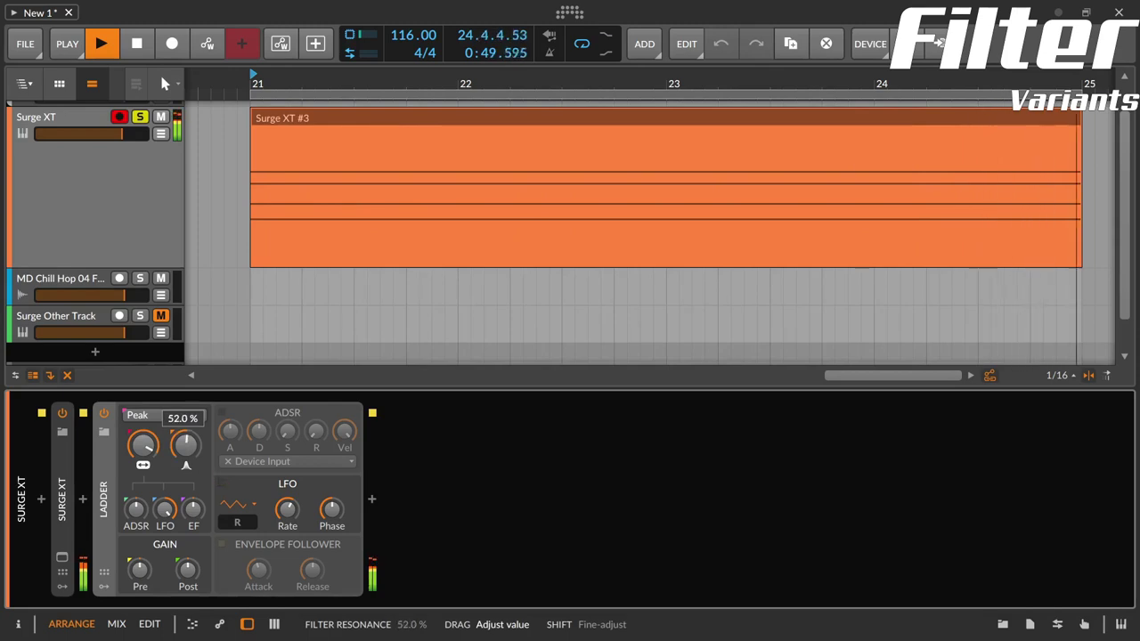
left_click_drag(144, 447, 145, 530)
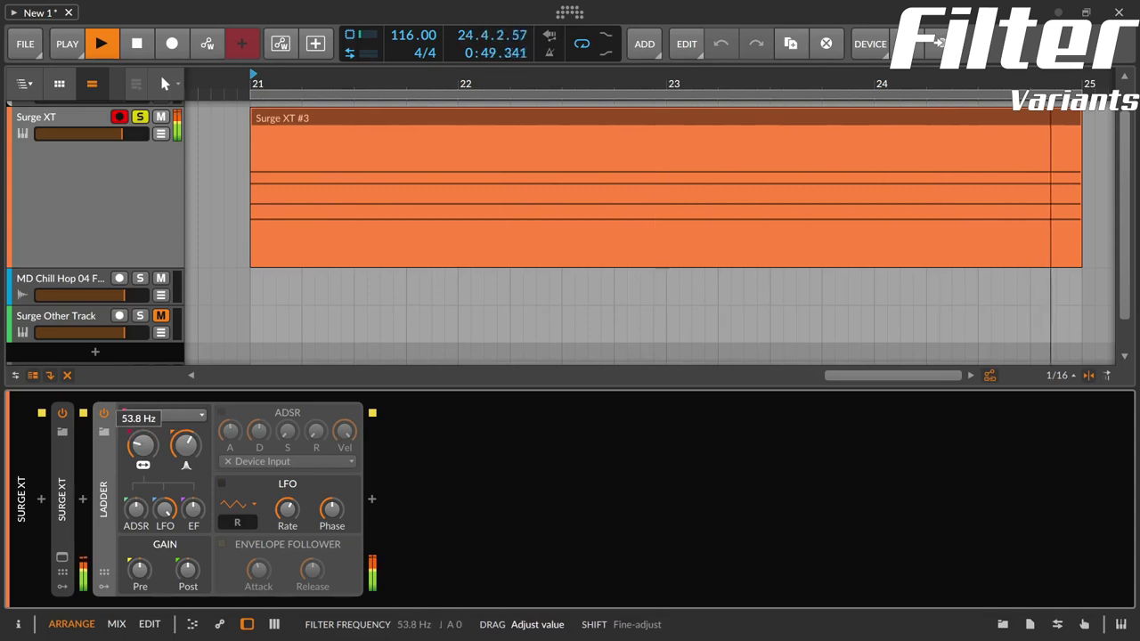
Set the filter mode to Notch, lower the resonance through 5.67% to zero, and raise the filter frequency to about 1.12 kHz.
left_click(163, 415)
left_click(190, 342)
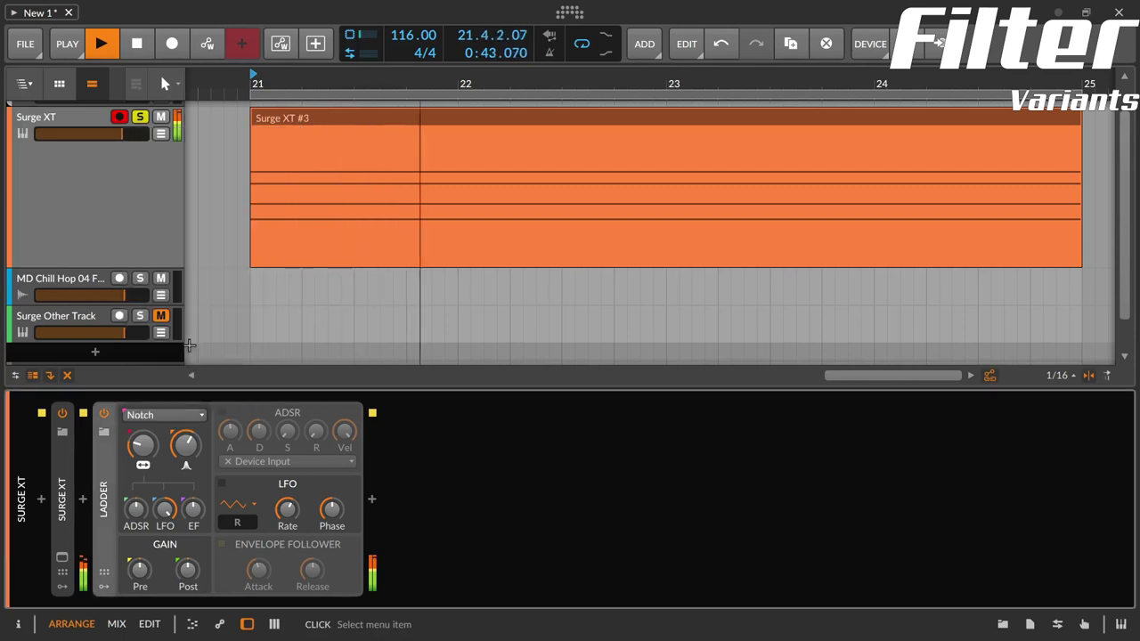
left_click_drag(151, 453, 194, 508)
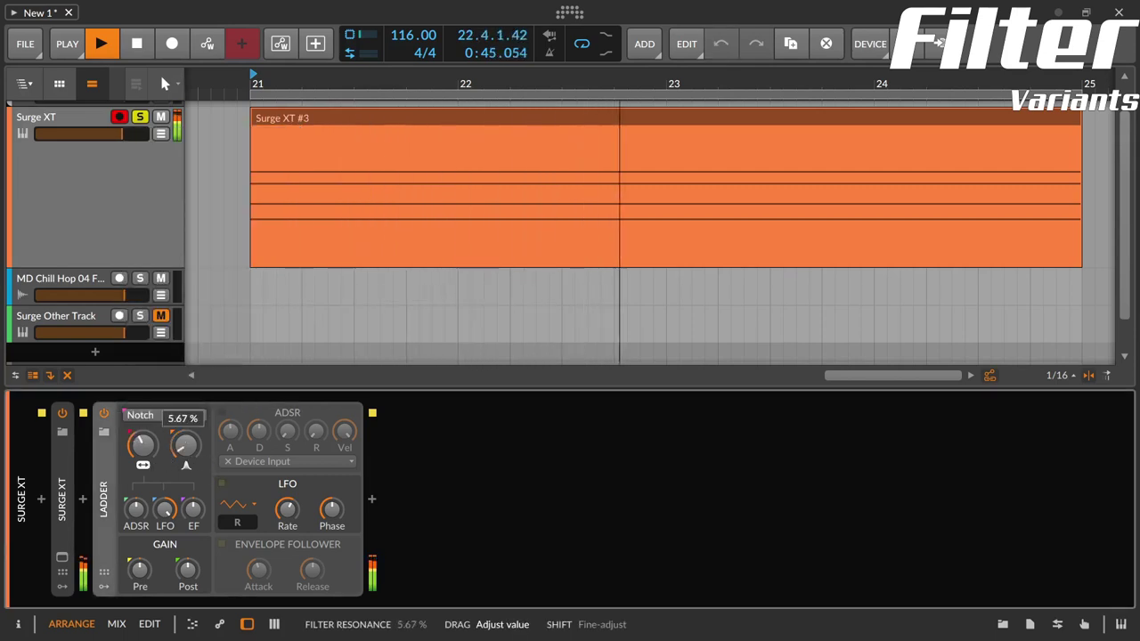
left_click_drag(142, 451, 143, 418)
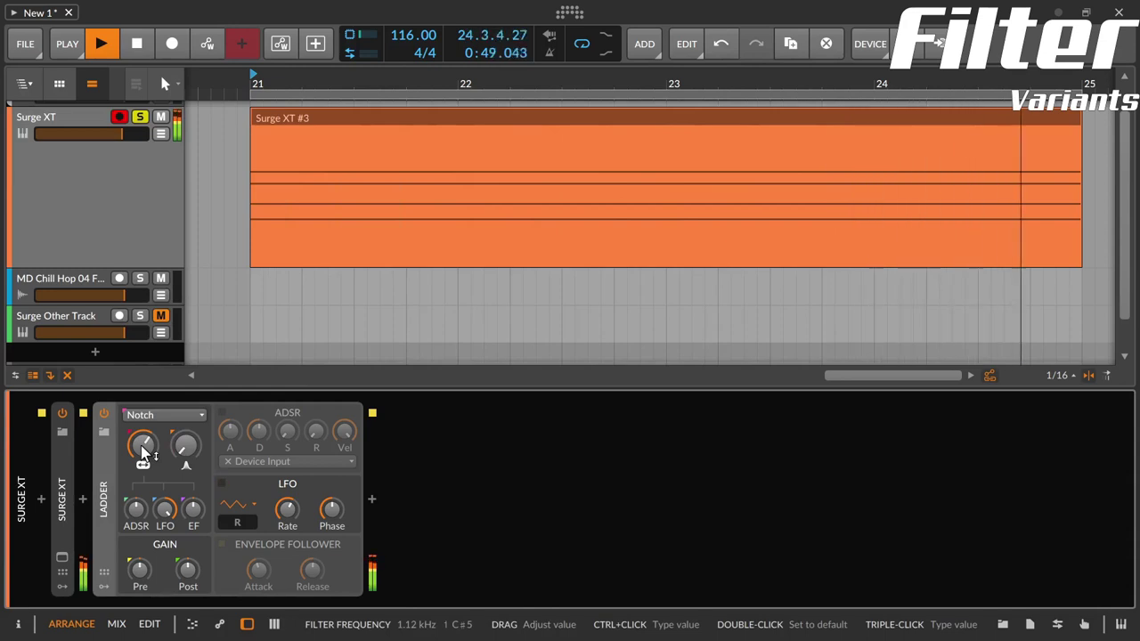
Sweep the notch frequency down to about 16.4 Hz and back up, with the resonance raised through 83.3% and returned to zero.
mouse_move(143, 454)
left_mouse_down()
mouse_move(142, 411)
mouse_move(145, 471)
left_mouse_up()
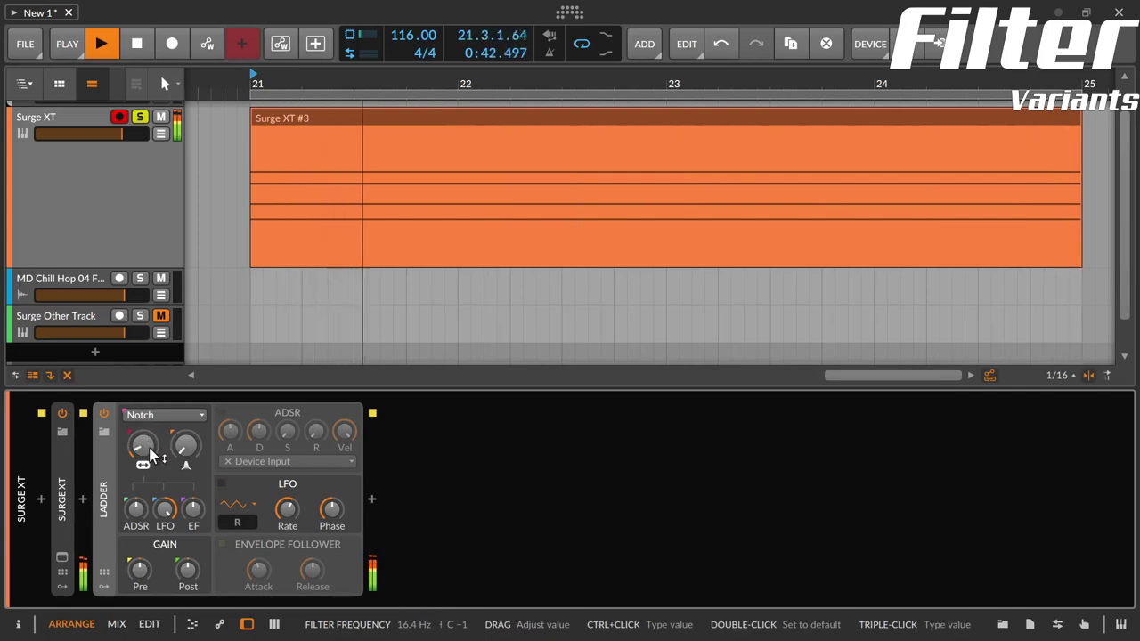
left_click_drag(149, 447, 185, 442)
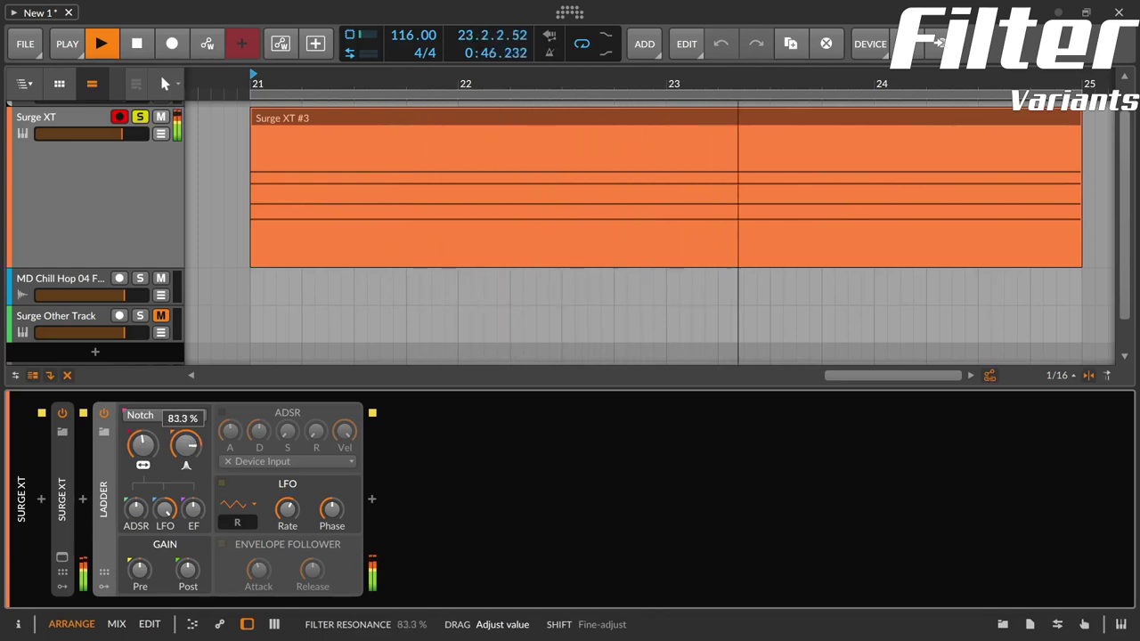
left_click_drag(186, 445, 185, 472)
Set the filter mode to HP 2 + LP 1 in series and sweep the frequency, taking the resonance through 54.3% and back to zero.
left_click(162, 416)
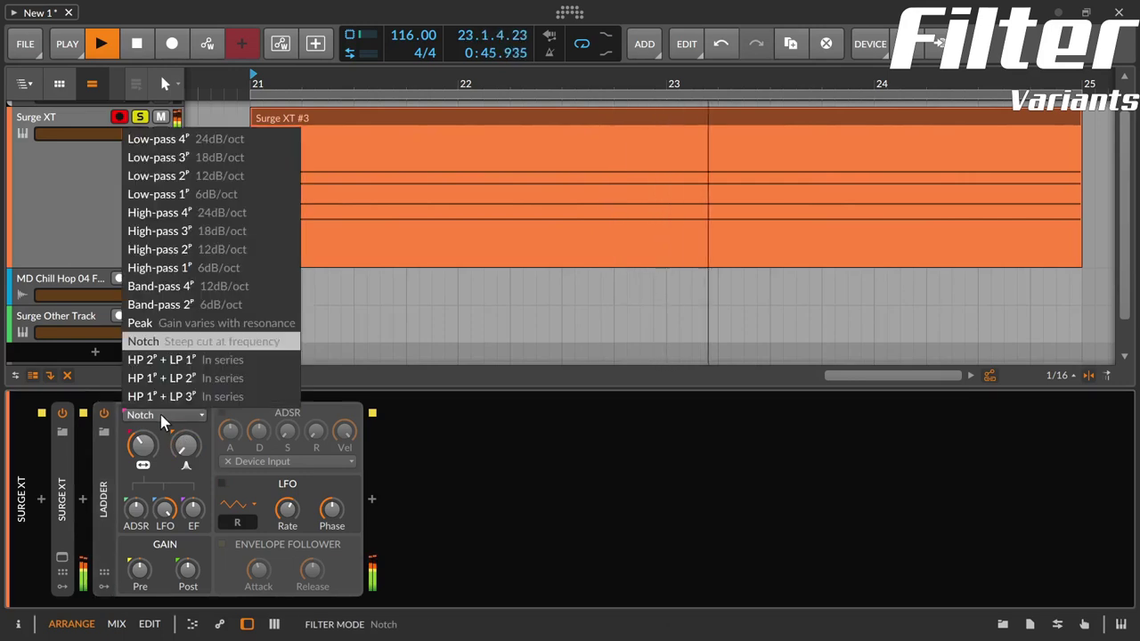
left_click(269, 361)
left_click_drag(143, 452, 185, 374)
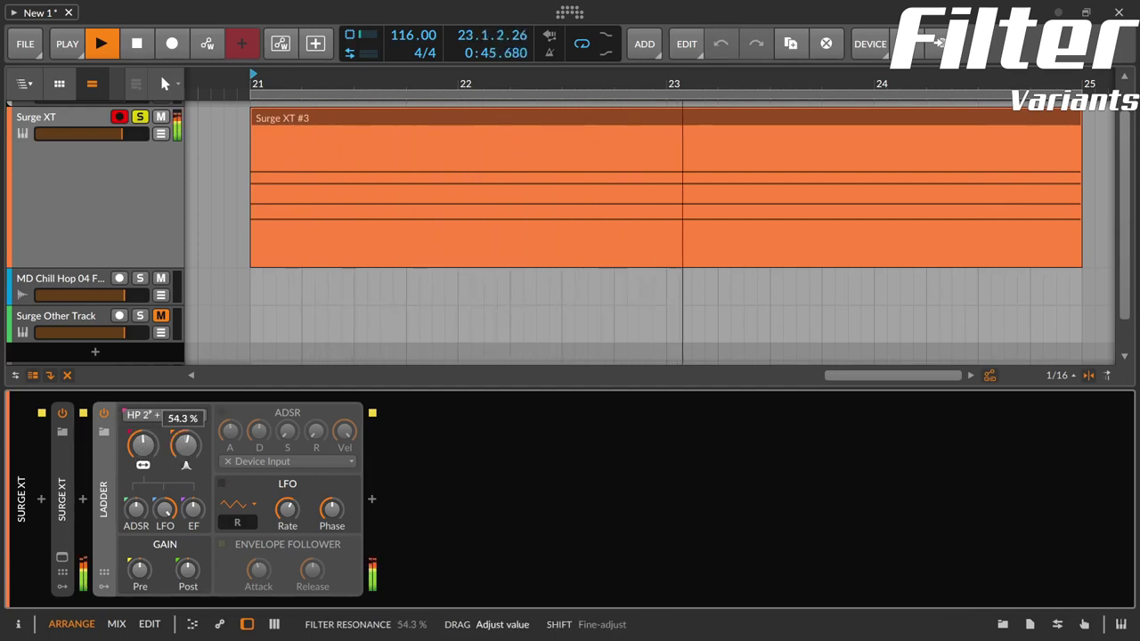
left_click_drag(142, 444, 142, 495)
left_click_drag(182, 450, 142, 467)
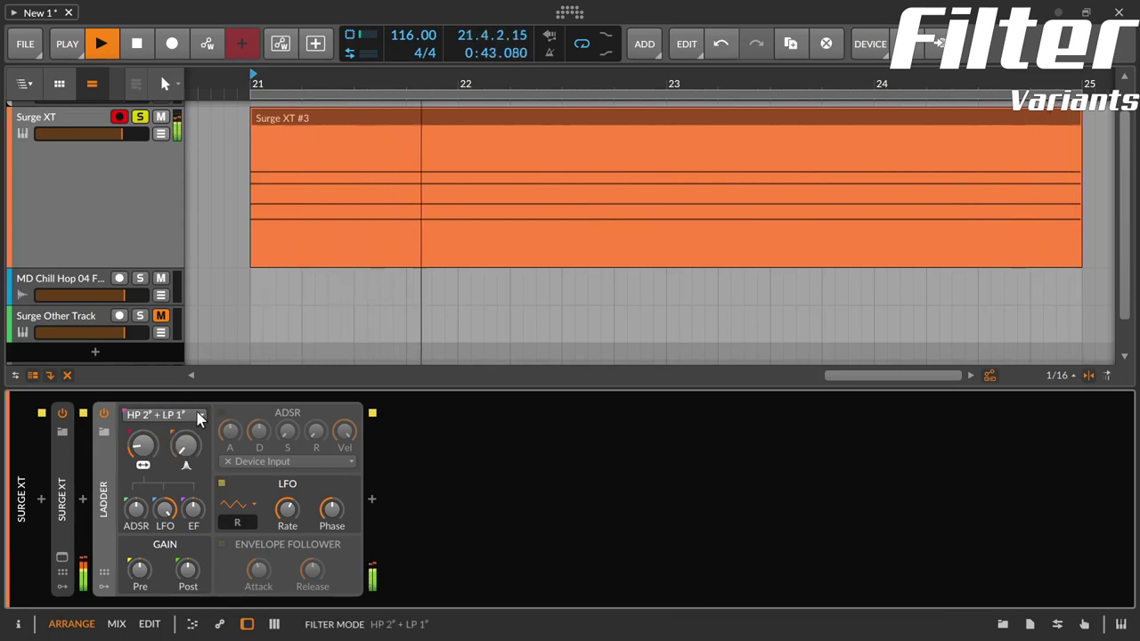
left_click_drag(143, 445, 143, 421)
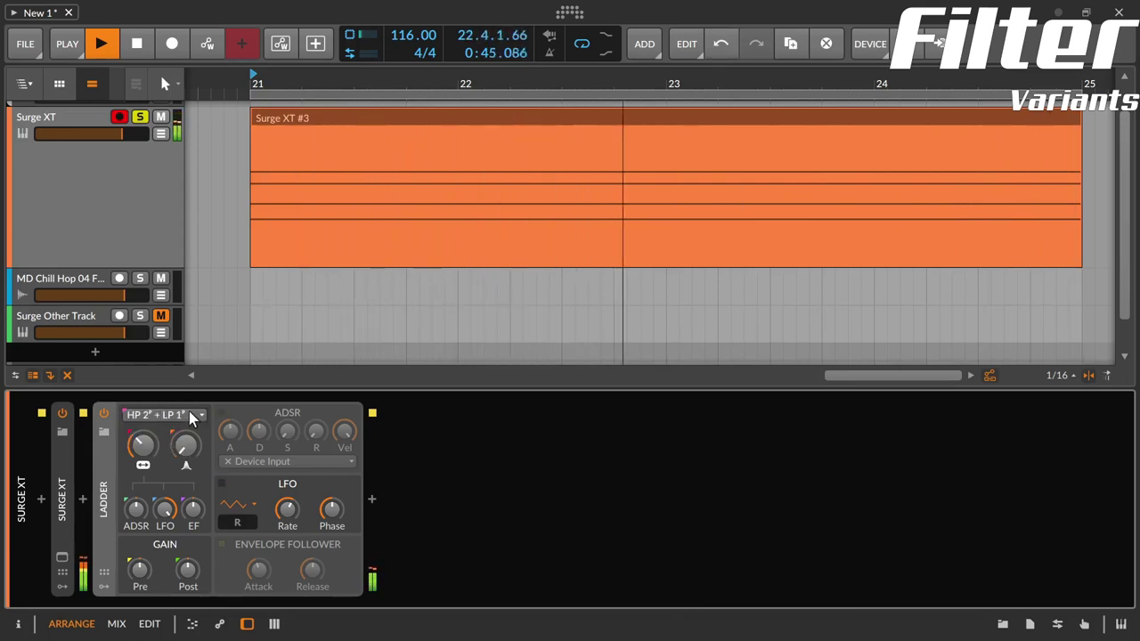
Set the filter mode to HP 1 + LP 2, sweep the resonance through 68.3% and back to zero, and lower the frequency to about 65.7 Hz.
left_click(191, 413)
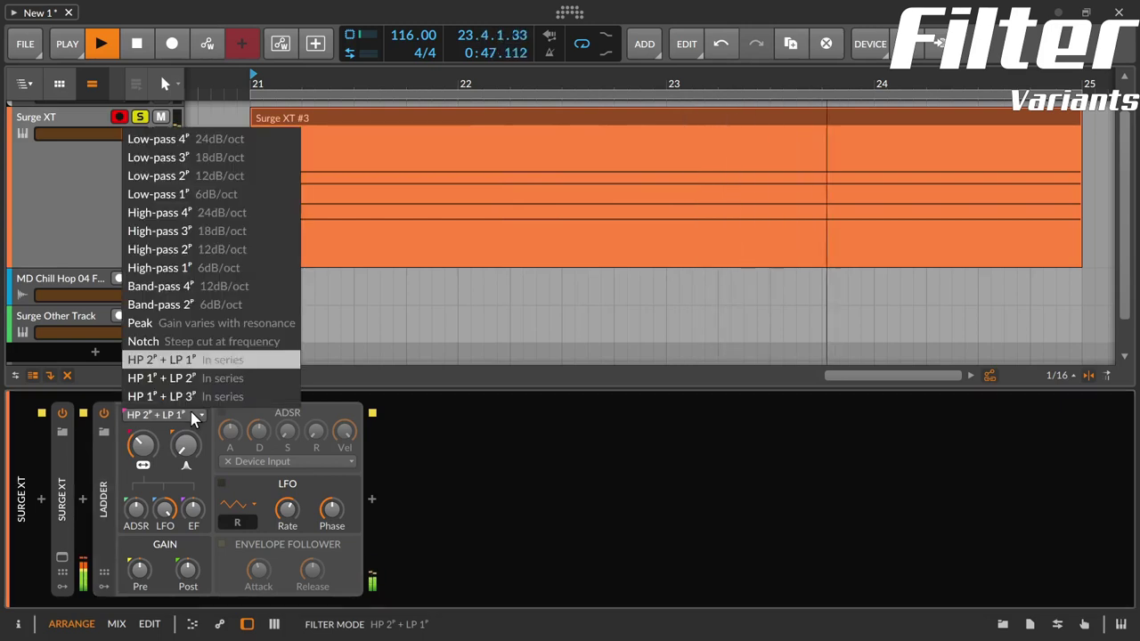
left_click(265, 378)
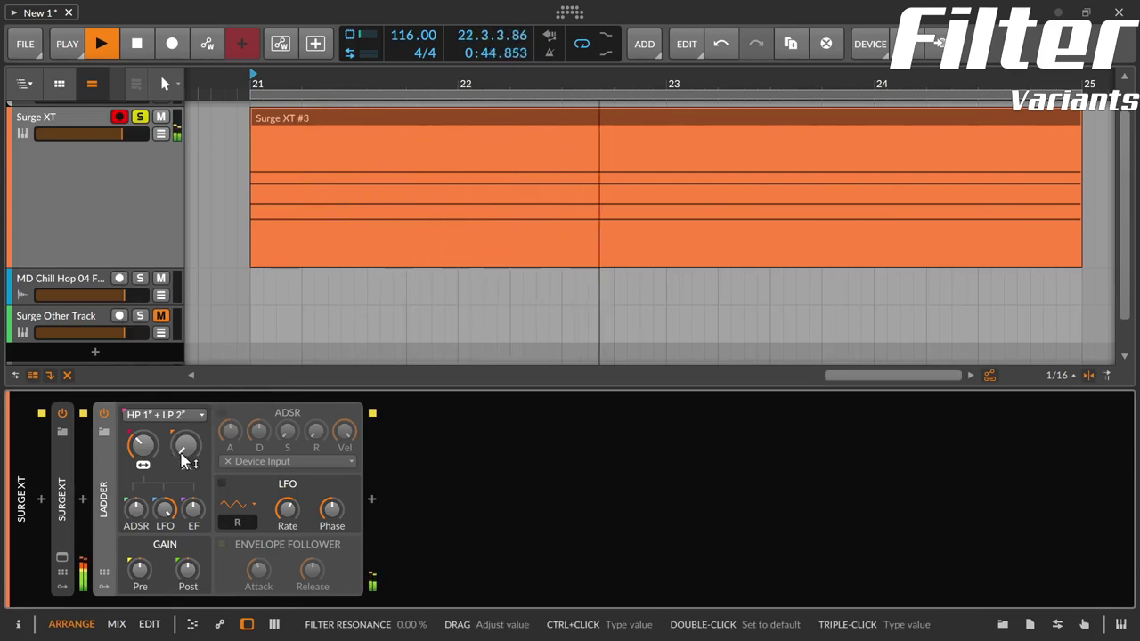
left_click_drag(187, 459, 187, 416)
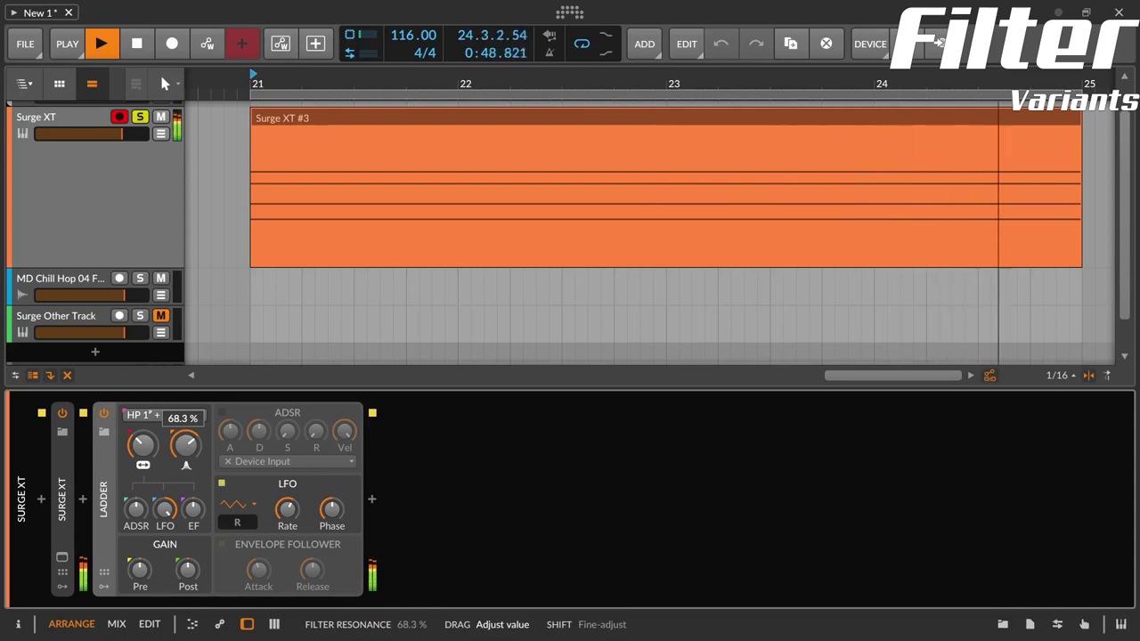
left_click_drag(143, 453, 192, 507)
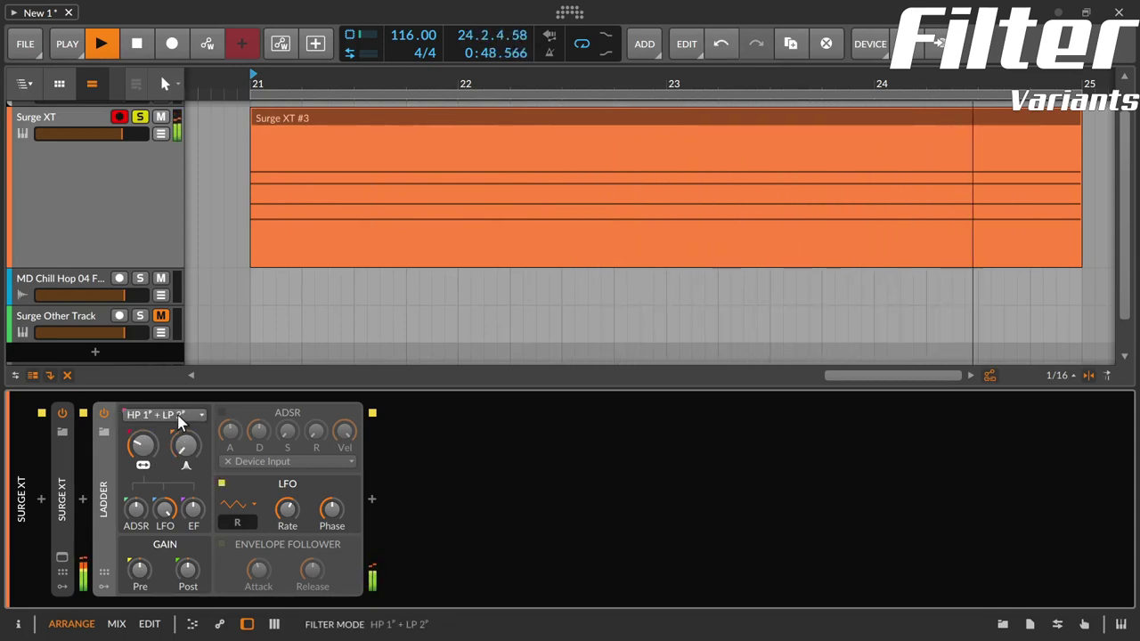
Set the filter mode to HP 1 + LP 3 in series and raise the filter frequency to about 210 Hz.
left_click(183, 417)
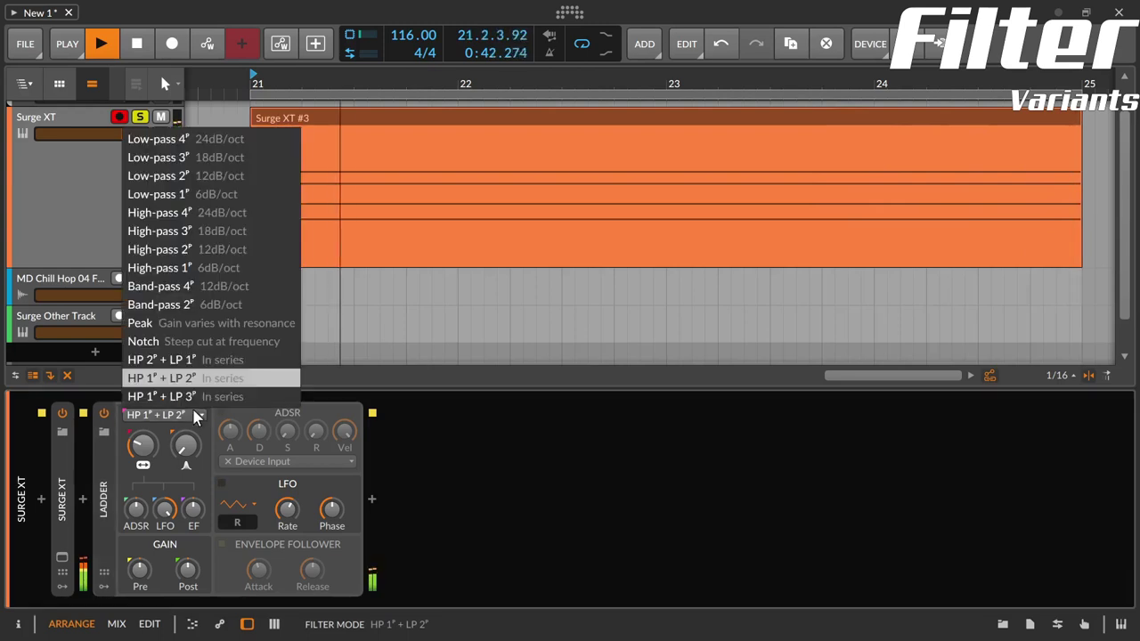
left_click(196, 396)
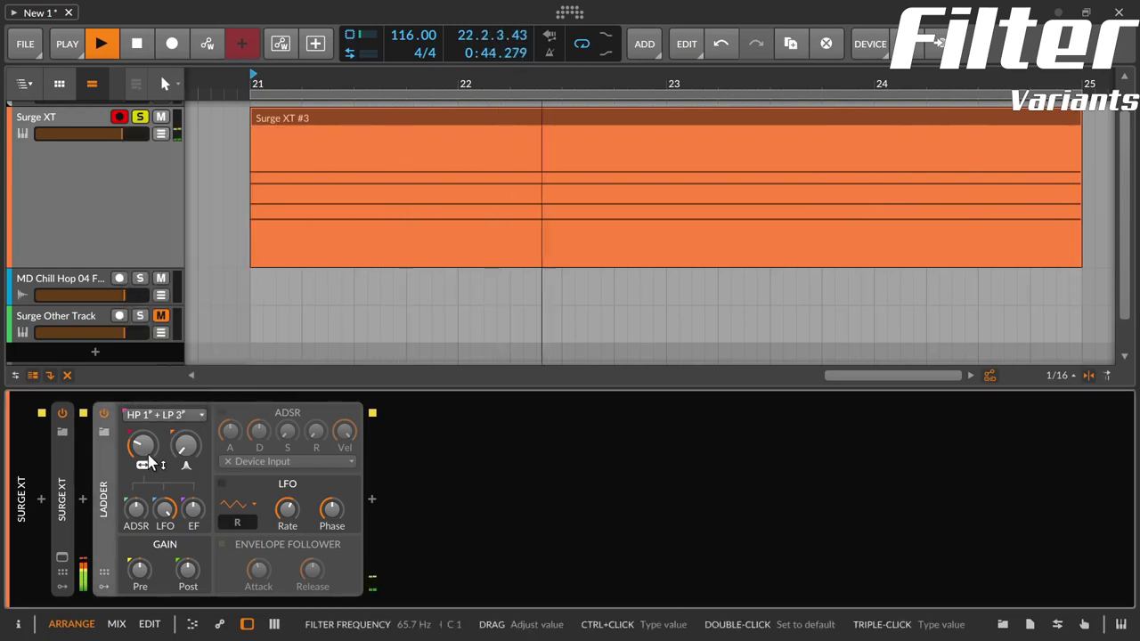
left_click_drag(143, 445, 143, 408)
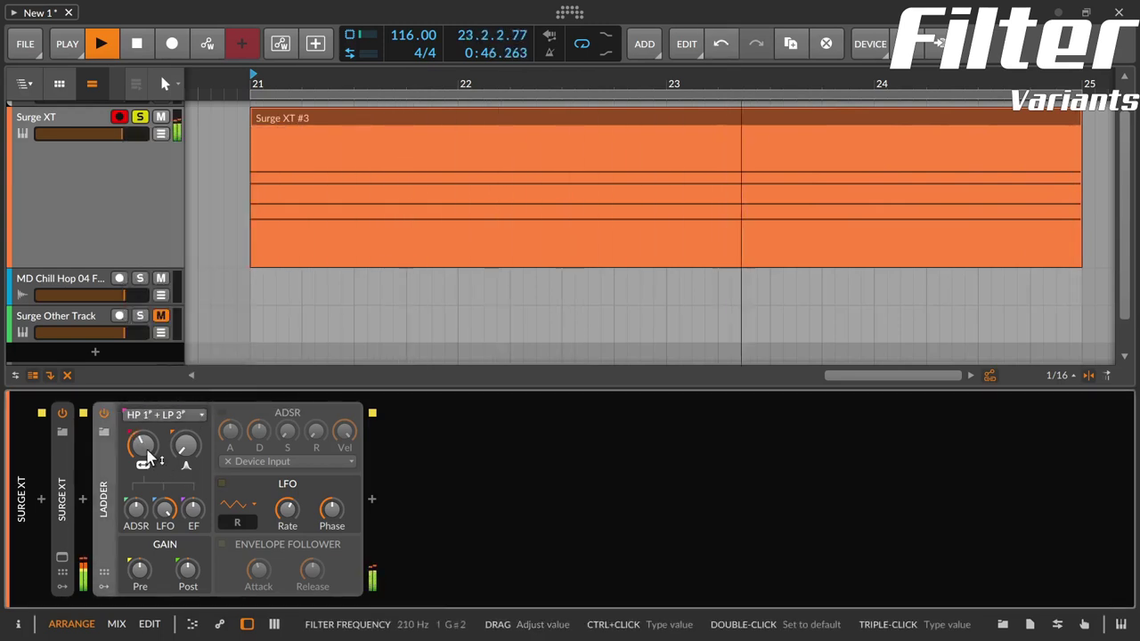
Compare the series variants by switching the filter mode to HP 1 + LP 2 and finally to HP 2 + LP 1.
left_click(200, 417)
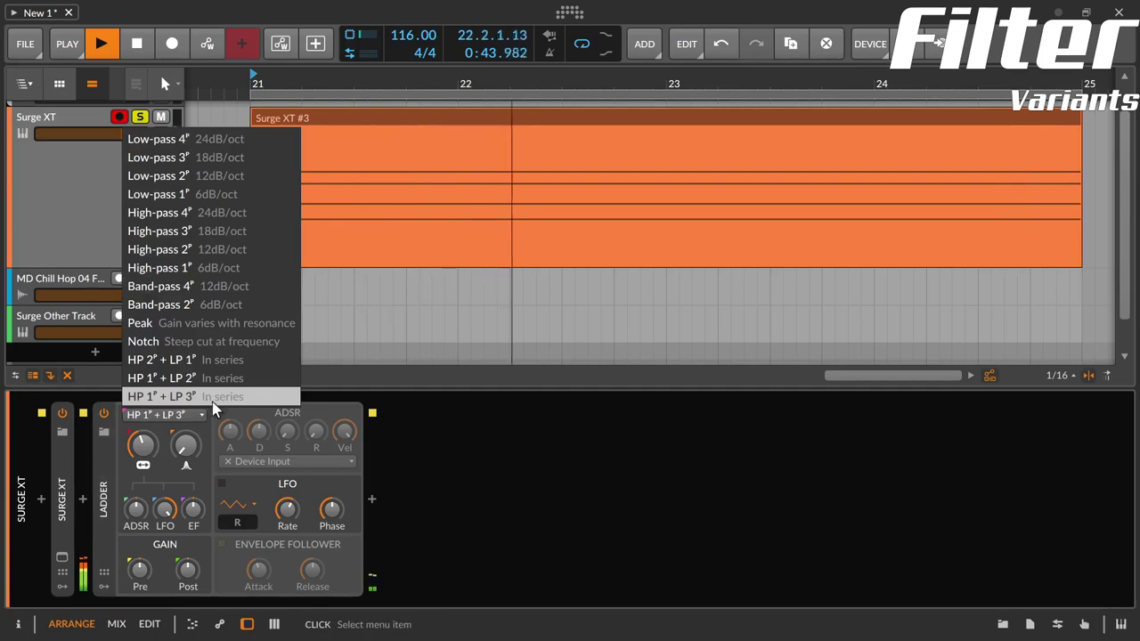
left_click(245, 375)
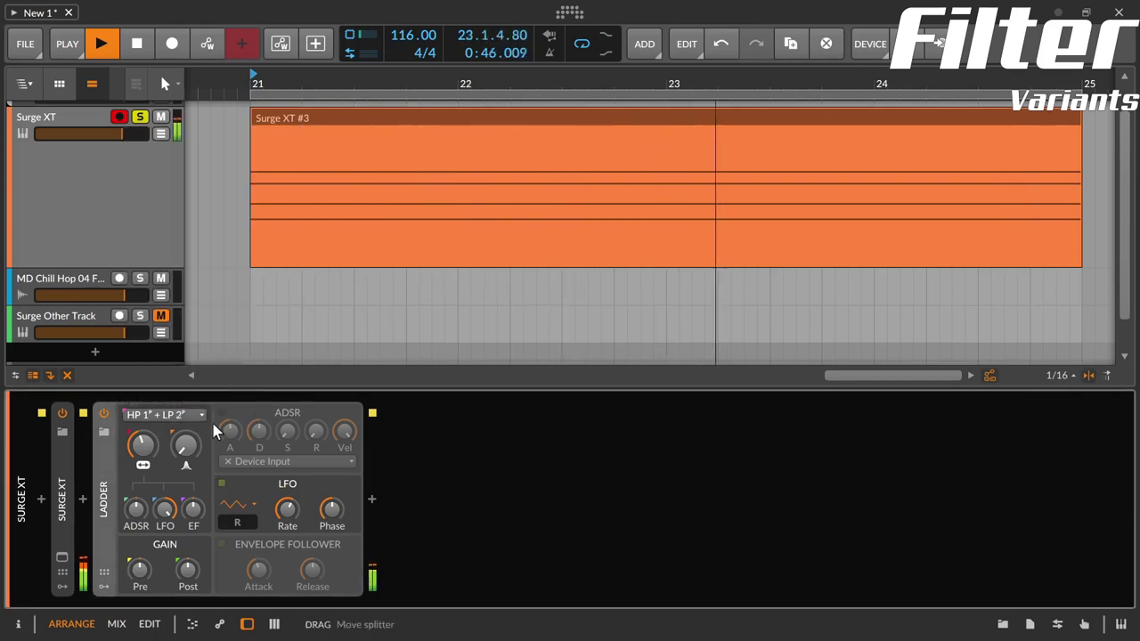
left_click(200, 417)
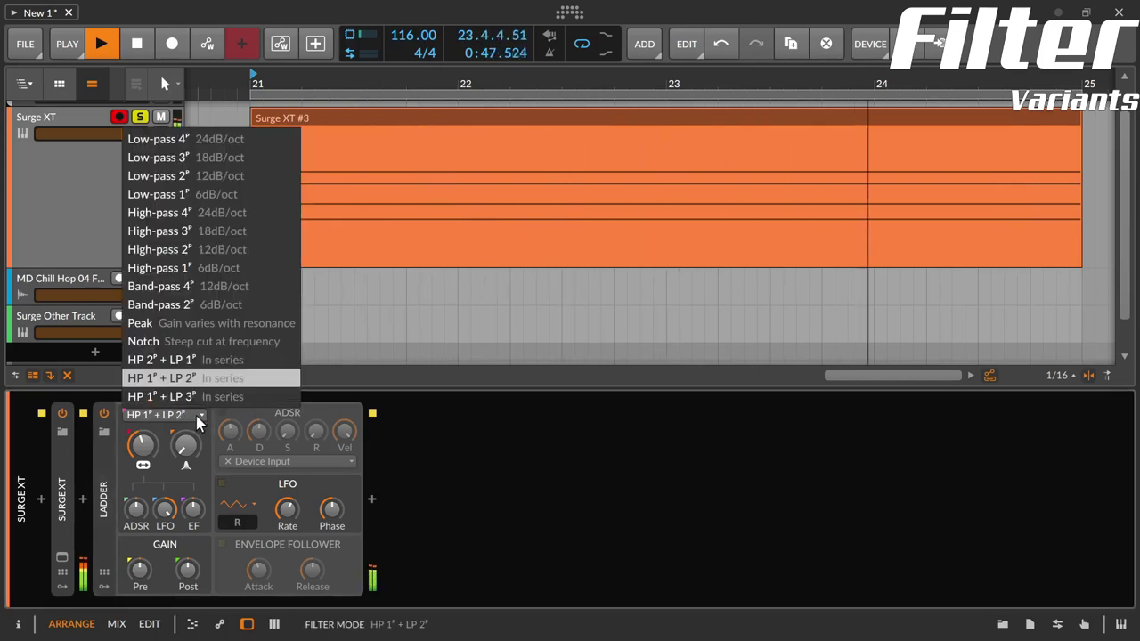
left_click(280, 365)
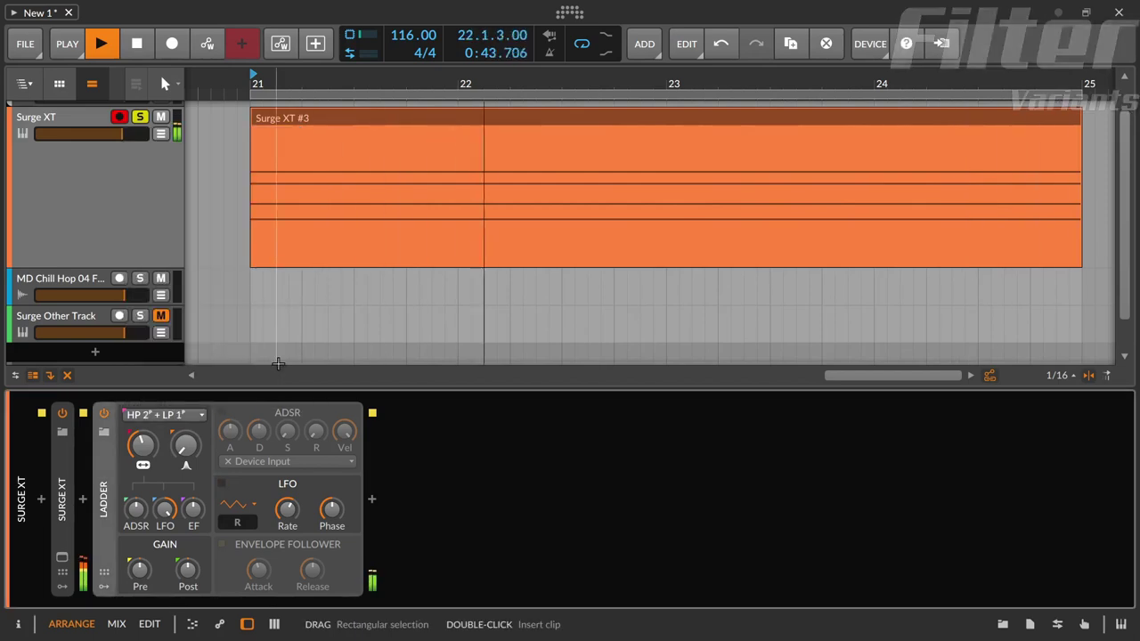